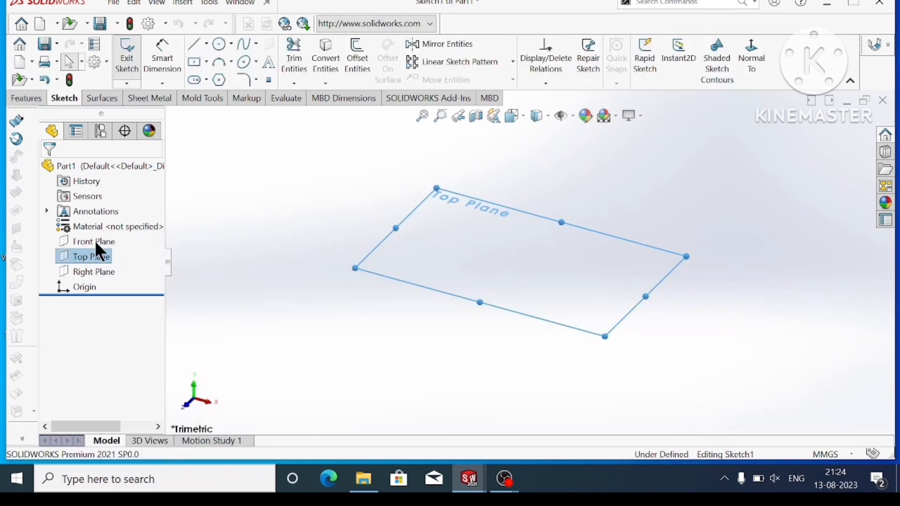
- Sketch a horizontal centerline about 152 mm long passing through the origin on the Top Plane
left_click(206, 43)
left_click(224, 77)
left_click(379, 262)
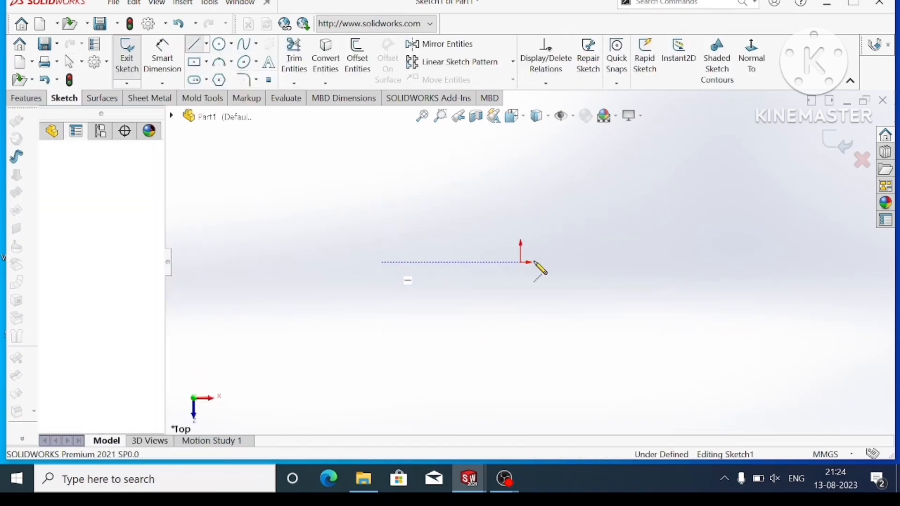
left_click(623, 262)
key("Escape")
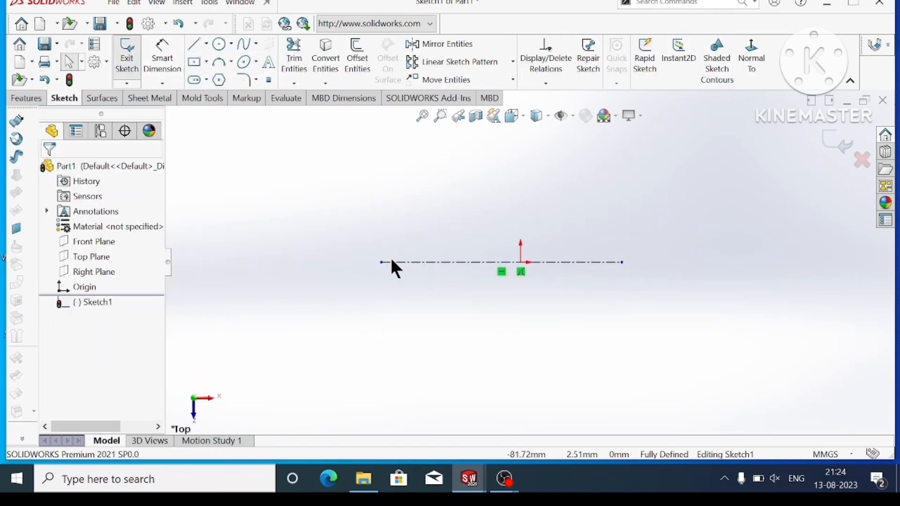
- Dimension the horizontal centerline between its two endpoints to an overall length of 285 mm
right_click(392, 261)
left_click(174, 174)
left_click(159, 54)
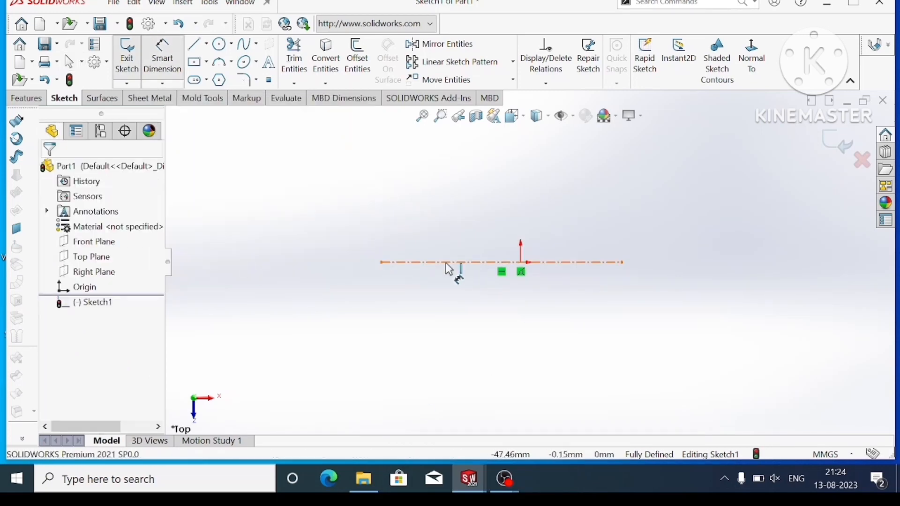
left_click(381, 262)
left_click(622, 261)
left_click(622, 372)
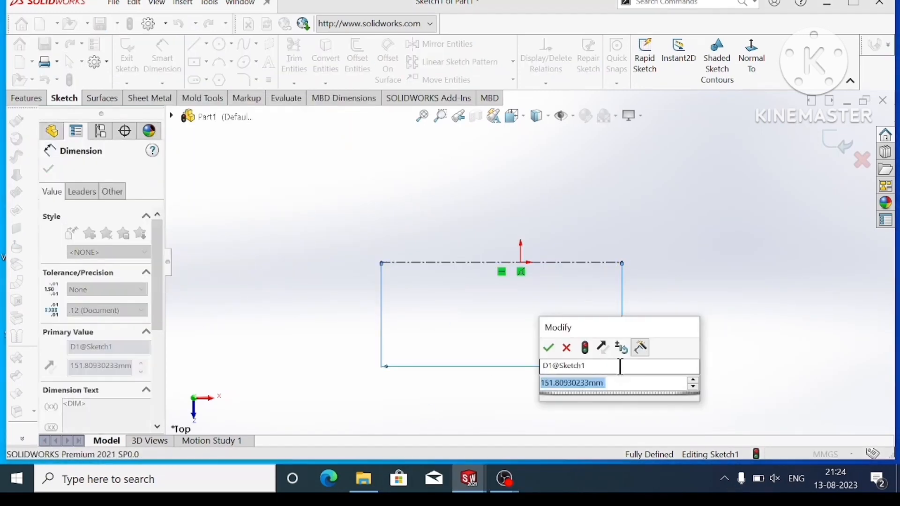
type("285")
key("Return")
scroll(737, 296, "up", 3)
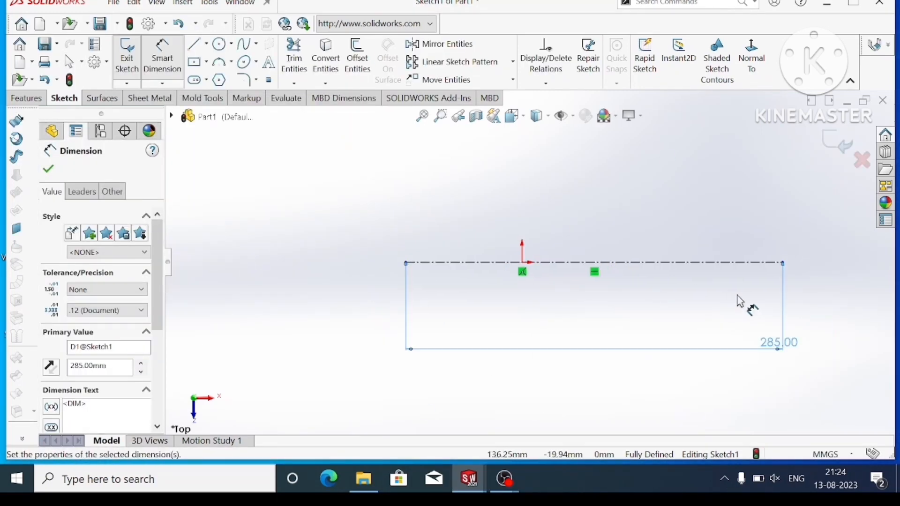
- Dimension the distance from the origin to the centerline's right endpoint as 35 mm
left_click(525, 263)
left_click(705, 263)
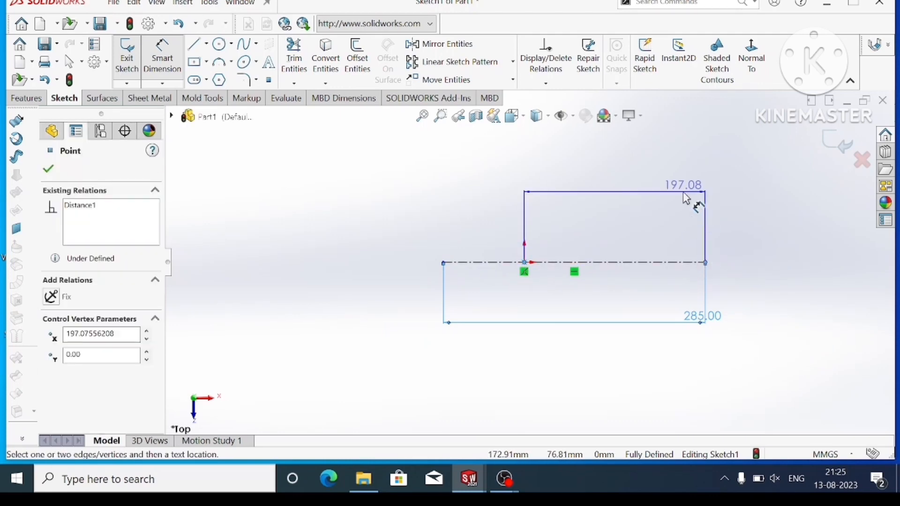
left_click(684, 192)
type("35")
key("Return")
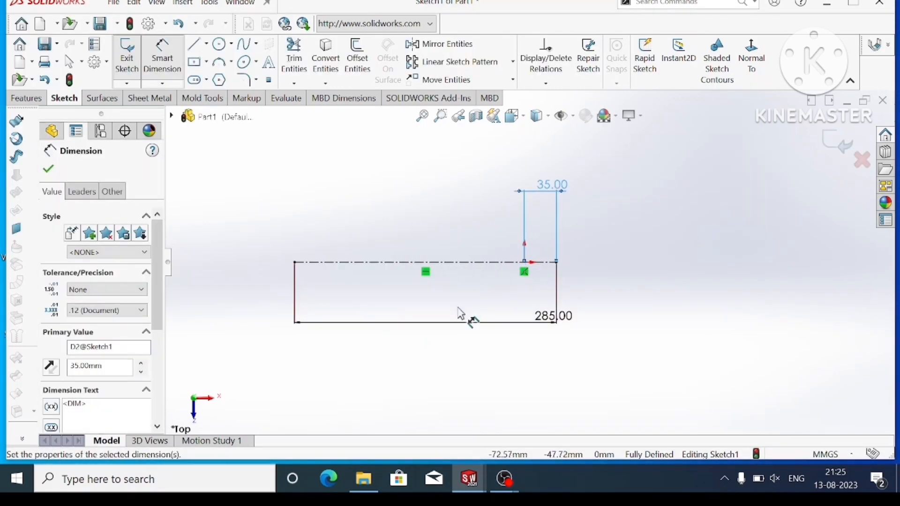
scroll(565, 268, "down", 2)
scroll(565, 268, "up", 2)
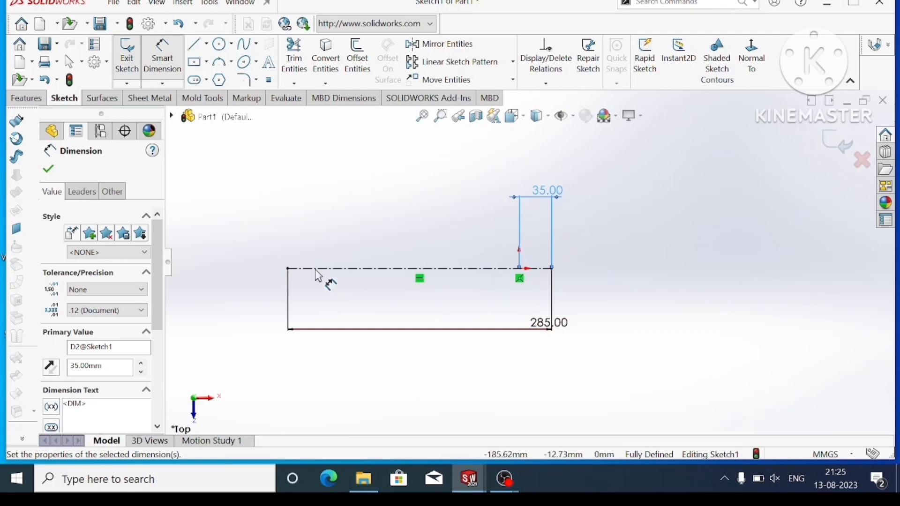
- Sketch a vertical centerline about 91 mm long upward from the origin
left_click(206, 44)
left_click(209, 79)
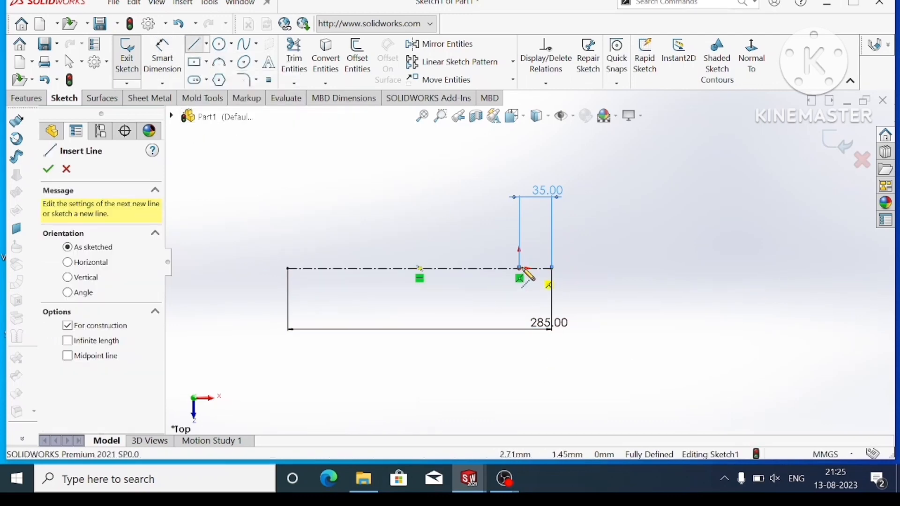
left_click(518, 183)
key("Escape")
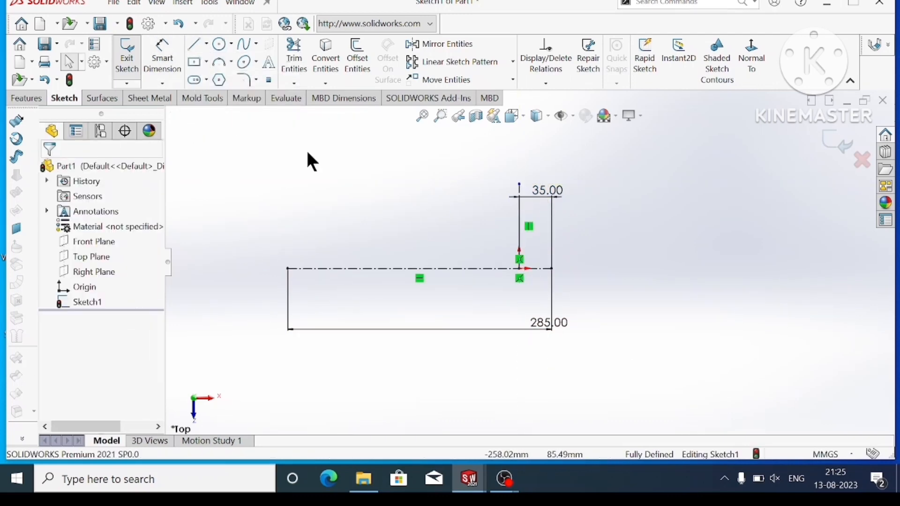
- Dimension the vertical centerline at the origin to 40 mm
key("d")
left_click(519, 250)
left_click(649, 223)
type("4")
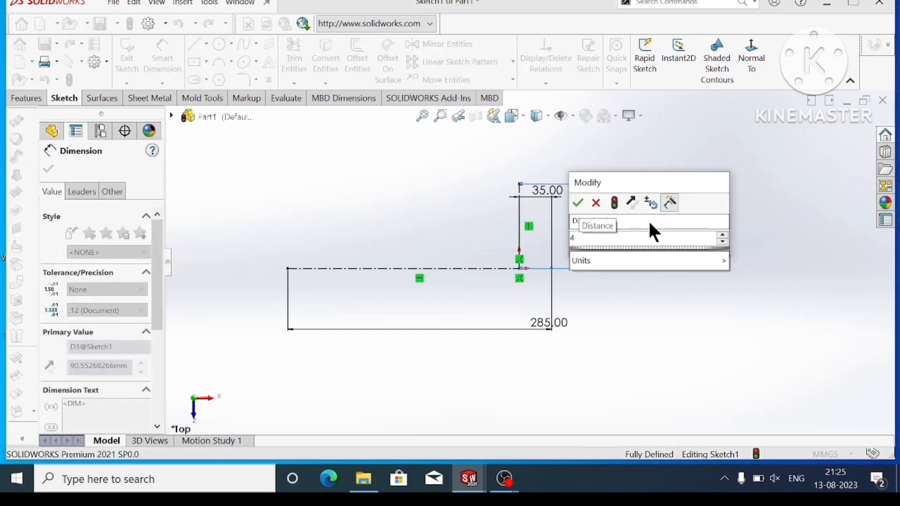
type("0")
key("Return")
key("Escape")
- Sketch two vertical centerlines upward from the horizontal centerline left of the origin, about 74 mm and, farther left, about 88 mm long
left_click(207, 44)
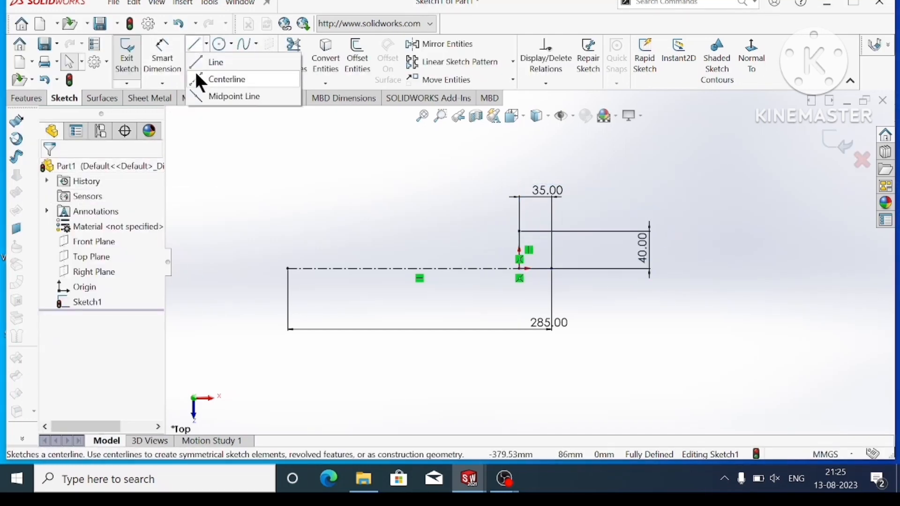
left_click(220, 79)
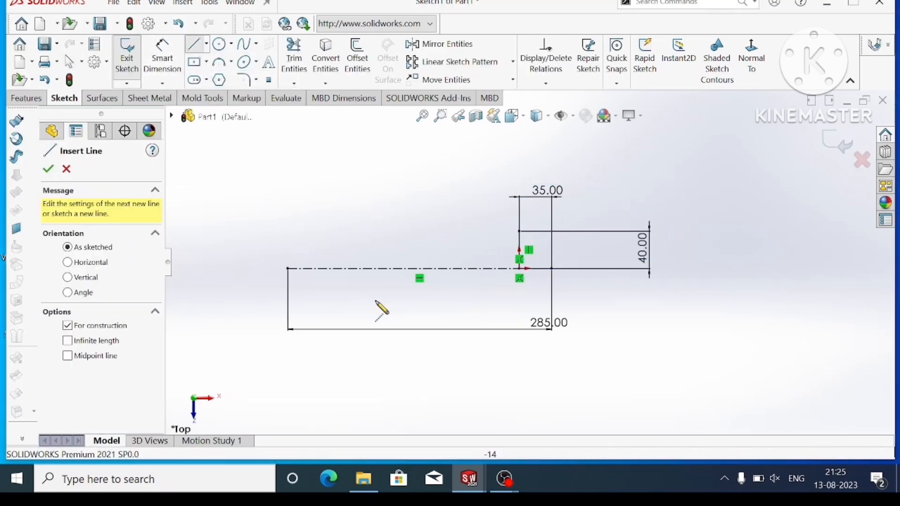
left_click(468, 268)
key("Escape")
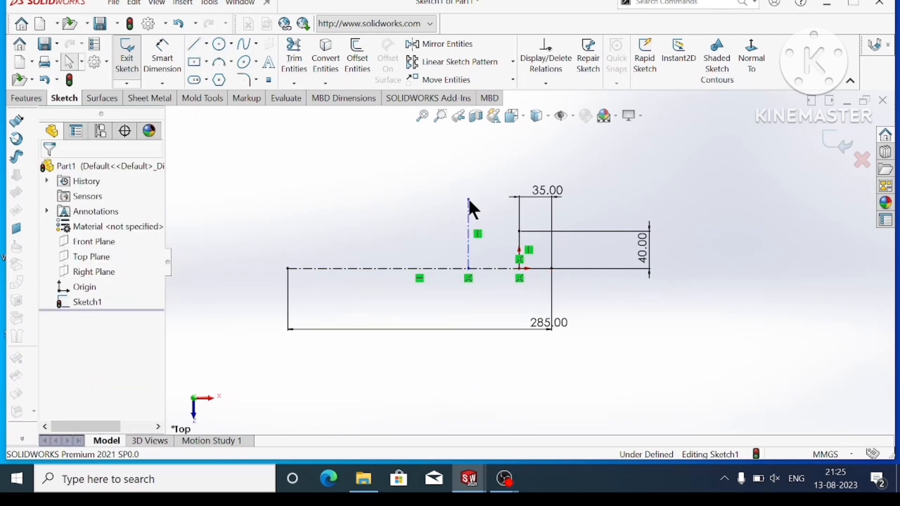
left_click(206, 43)
left_click(226, 78)
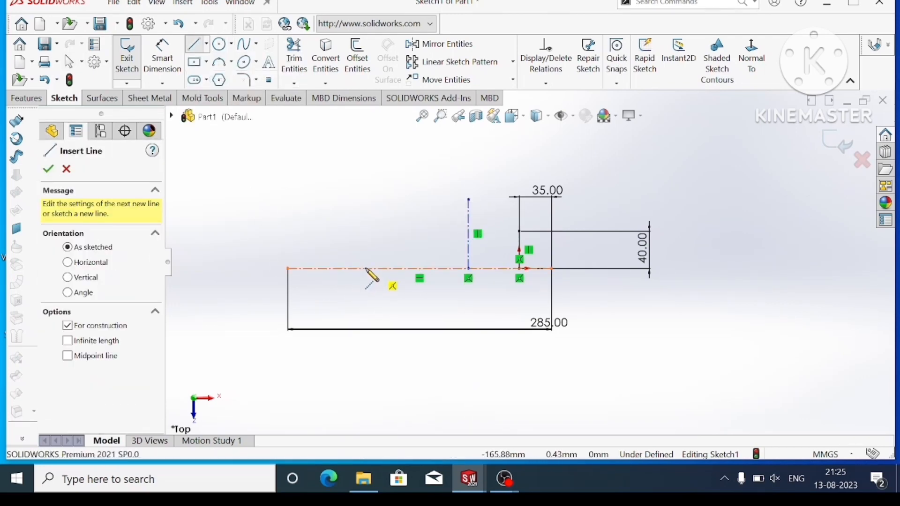
left_click(365, 268)
left_click(366, 187)
key("Escape")
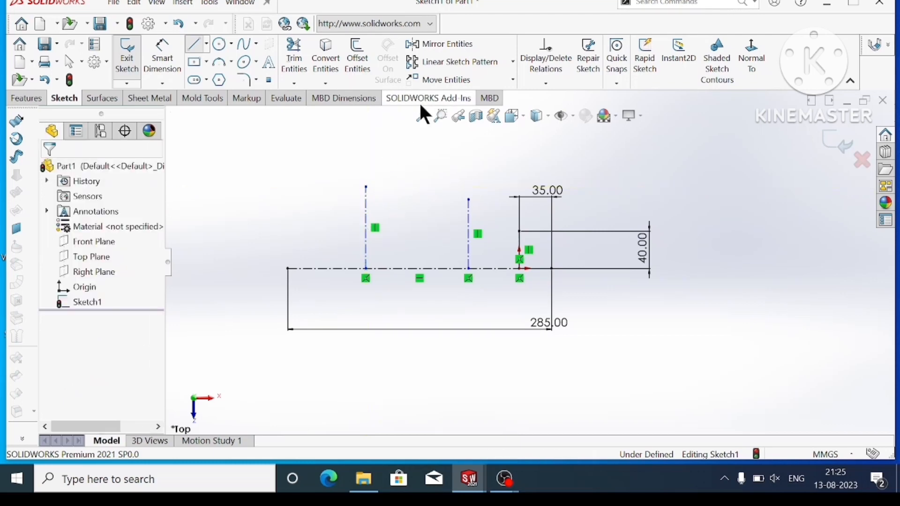
- Dimension the height of the middle vertical centerline to 40 mm
left_click(159, 53)
left_click(469, 220)
left_click(471, 223)
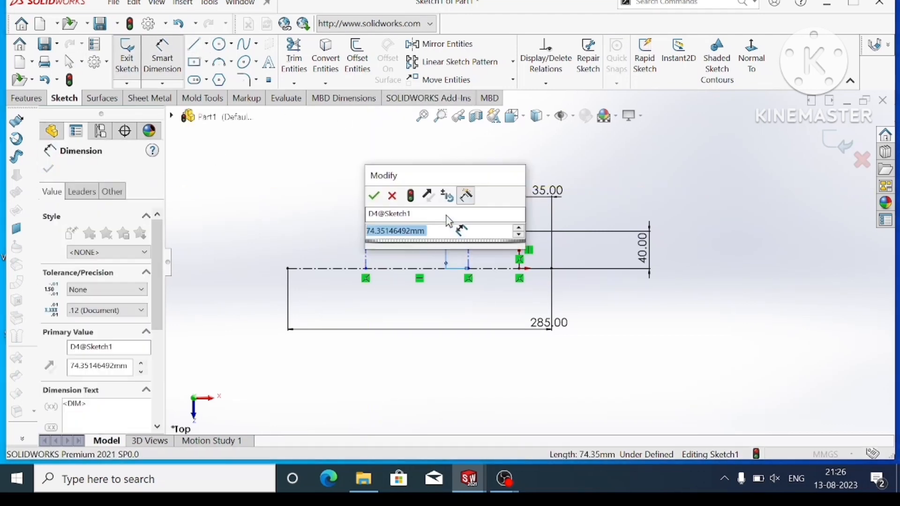
type("40")
key("Return")
scroll(501, 249, "down", 1)
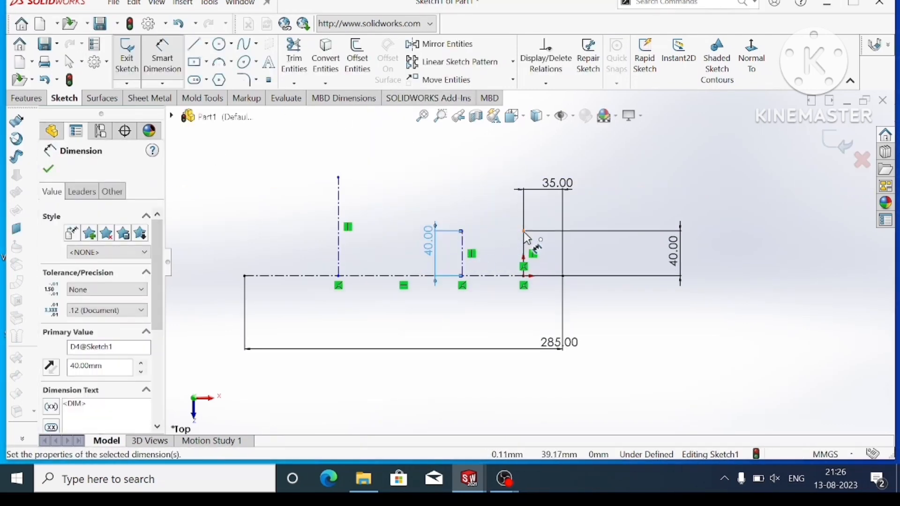
- Dimension the spacing between the middle vertical centerline and the one at the origin as 70 mm
left_click(524, 232)
left_click(461, 232)
left_click(471, 149)
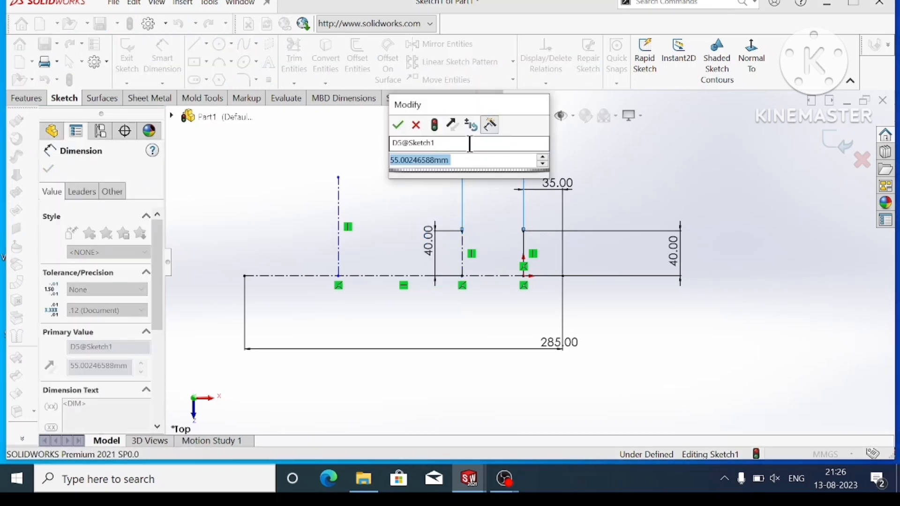
type("70")
key("Return")
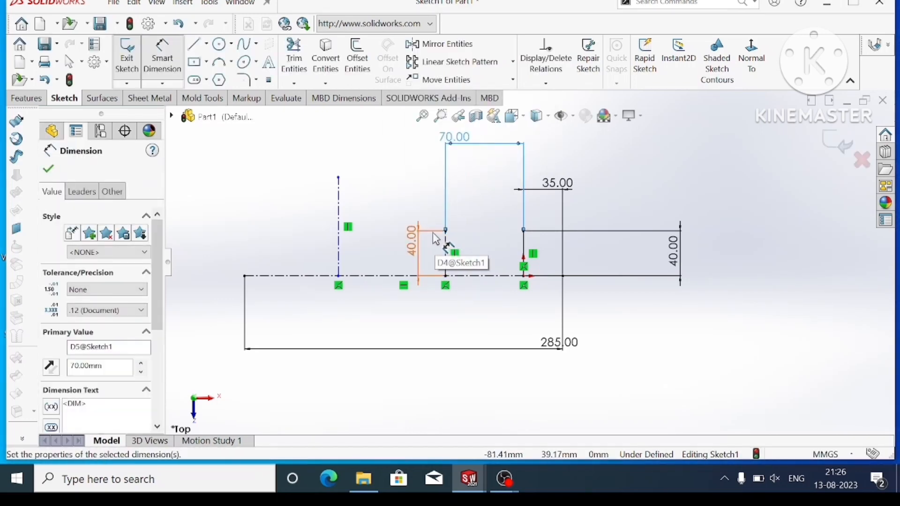
- Dimension the height of the leftmost vertical centerline to 50 mm
left_click(339, 234)
left_click(372, 229)
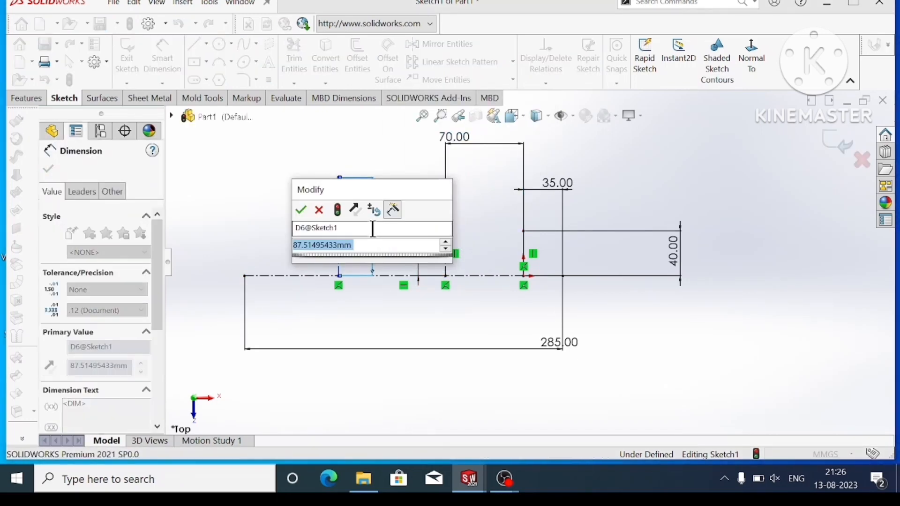
type("50")
key("Return")
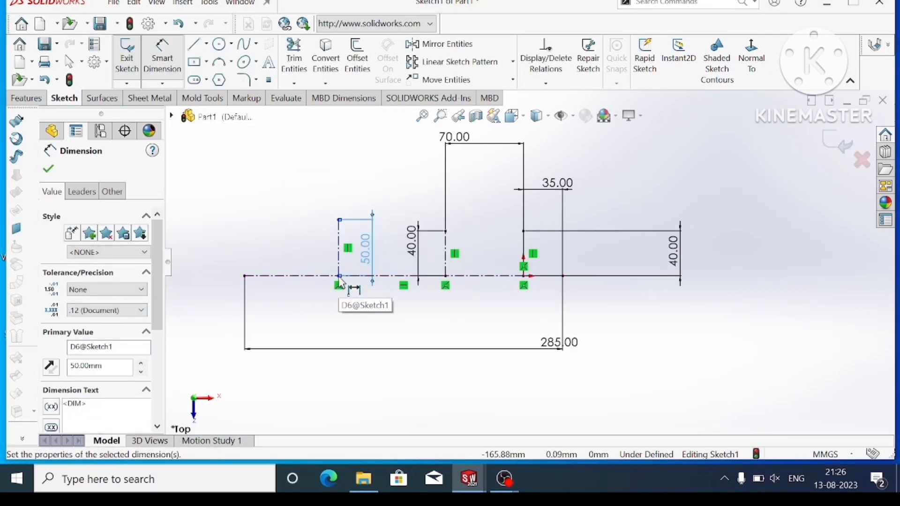
- Dimension the distance from the horizontal centerline's left endpoint to the leftmost vertical centerline as 80 mm
left_click(339, 277)
left_click(245, 276)
left_click(261, 136)
type("80")
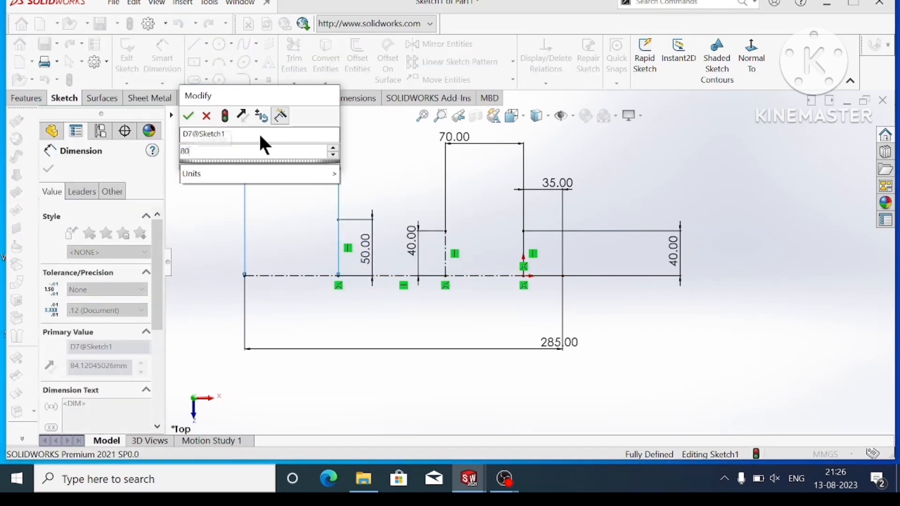
key("Return")
left_click(48, 168)
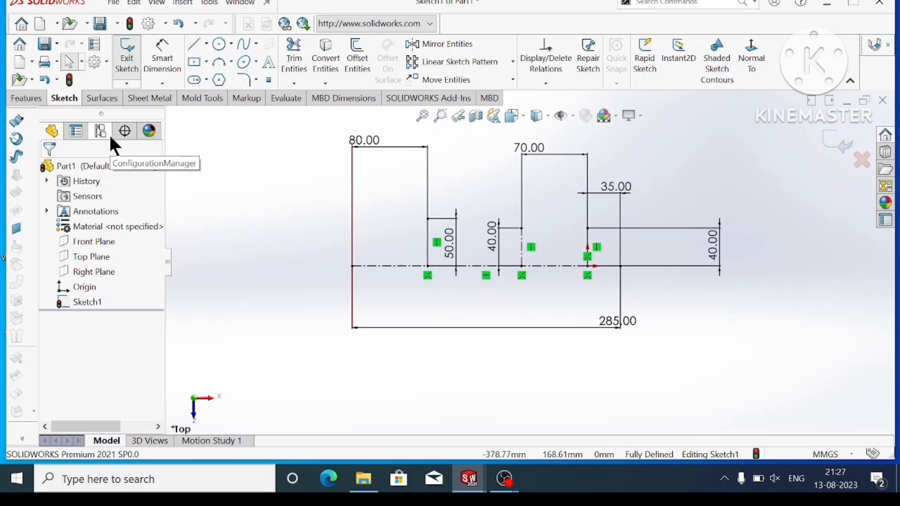
- Draw a spline from the horizontal centerline's left endpoint through the tops of the three vertical centerlines to its right endpoint
left_click(244, 44)
left_click(352, 266)
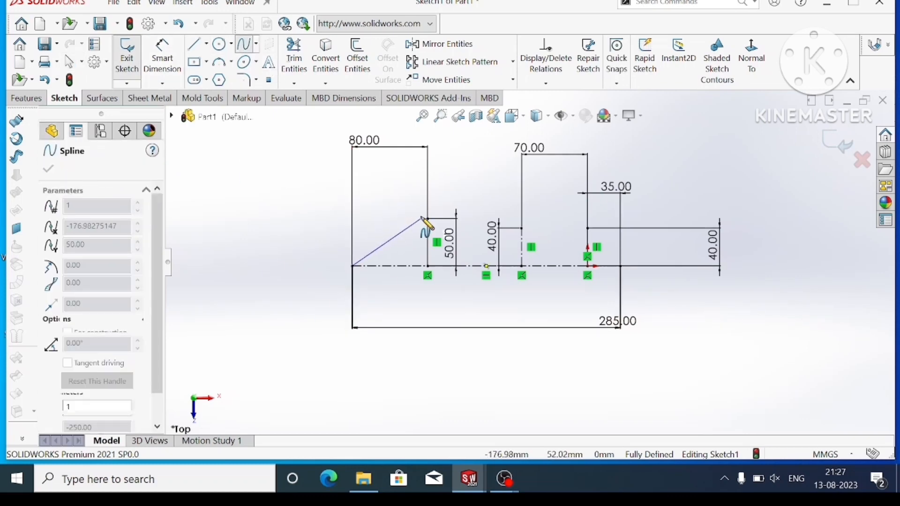
left_click(427, 219)
left_click(522, 228)
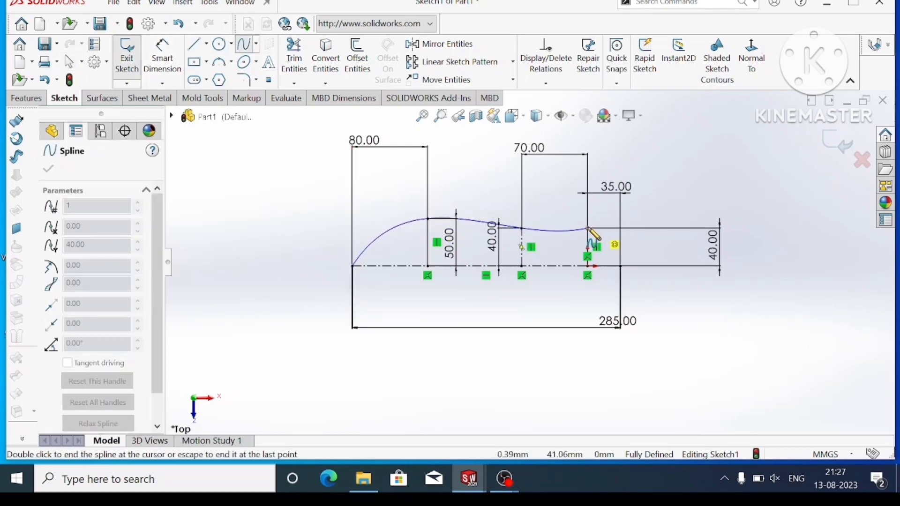
left_click(587, 228)
double_click(620, 266)
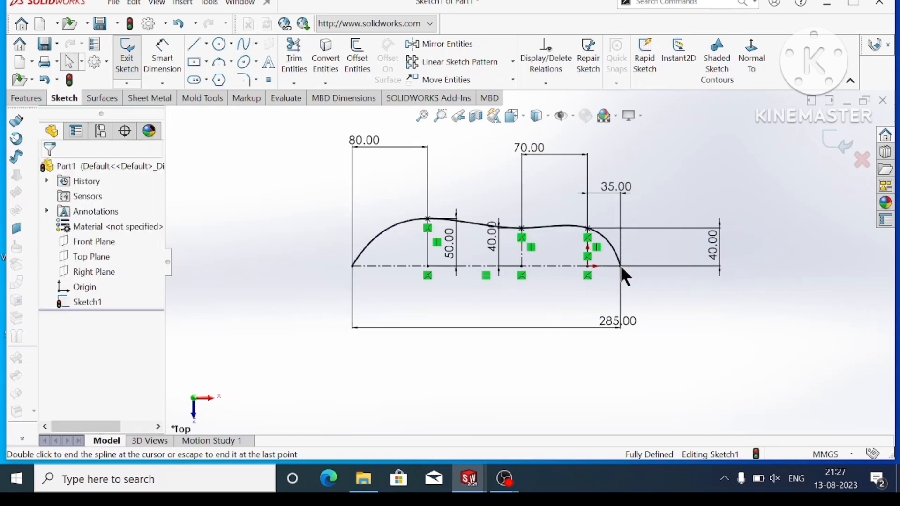
scroll(576, 249, "down", 3)
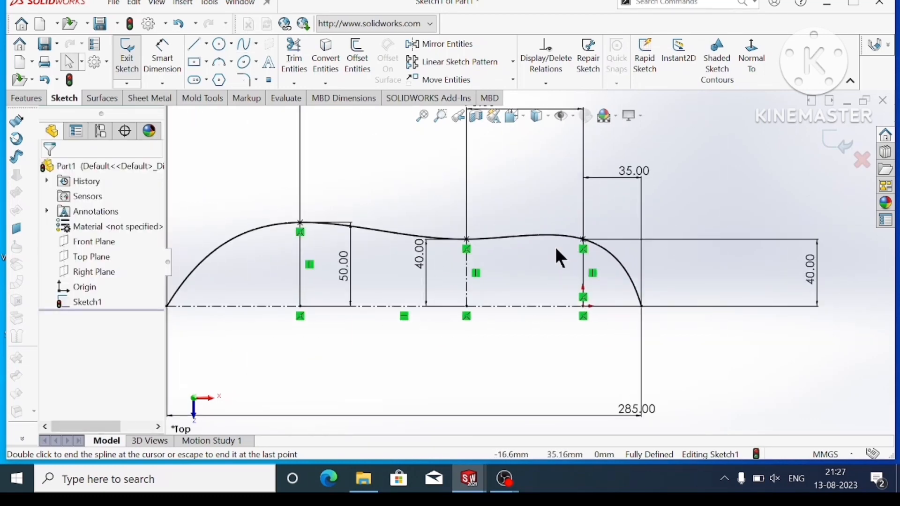
- Select the spline and make the tangent handle at its left end vertical
left_click(636, 276)
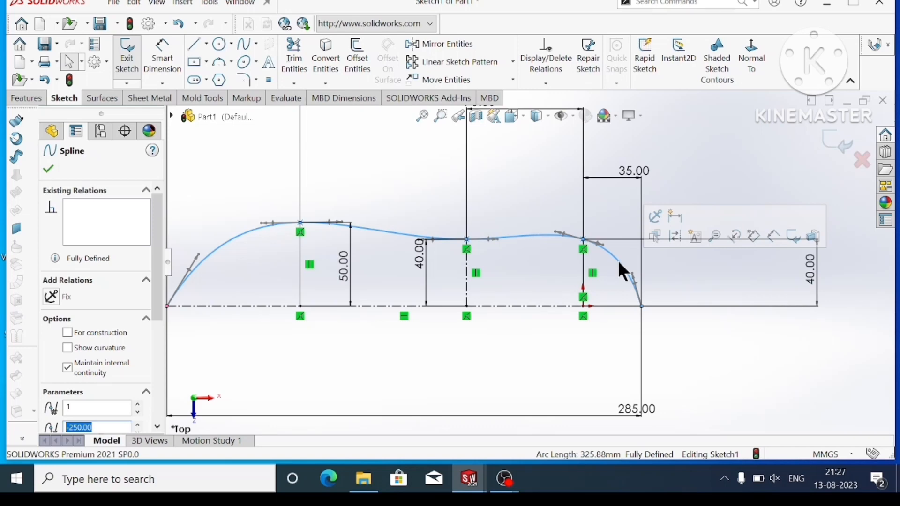
key("f")
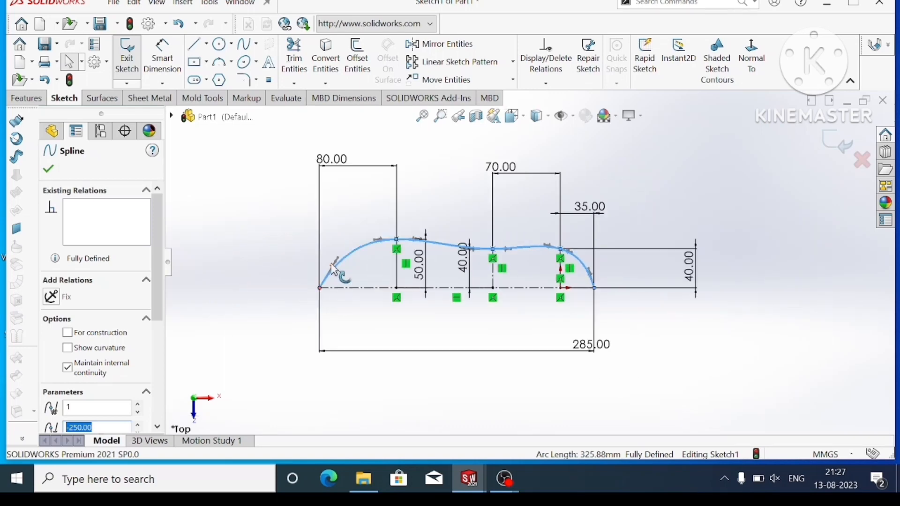
left_click(336, 262)
right_click(336, 263)
left_click(369, 242)
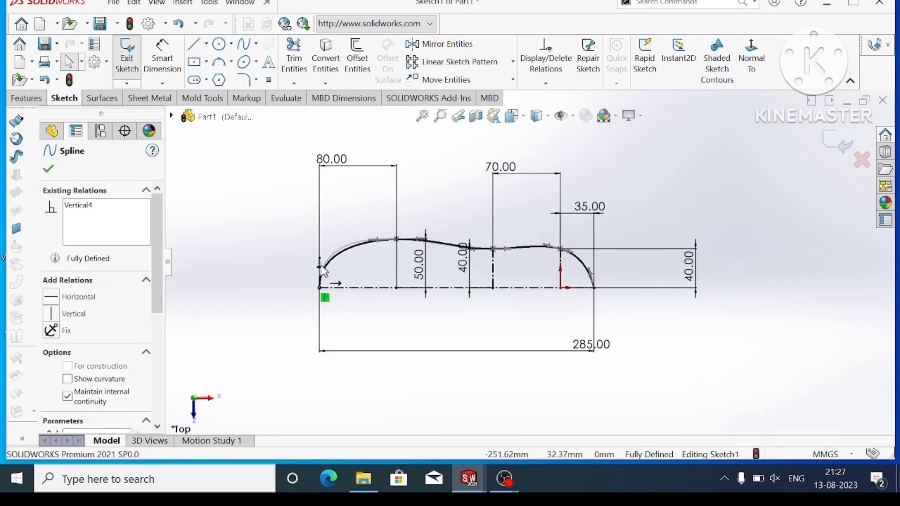
- Make the tangent handle at the spline's right end vertical and adjust its length
right_click(591, 275)
left_click(619, 237)
left_click_drag(593, 271, 596, 274)
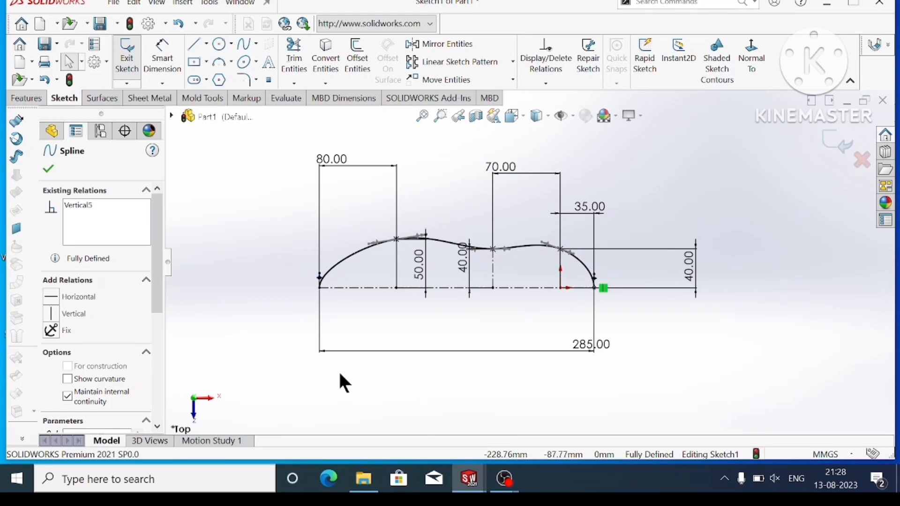
key("Escape")
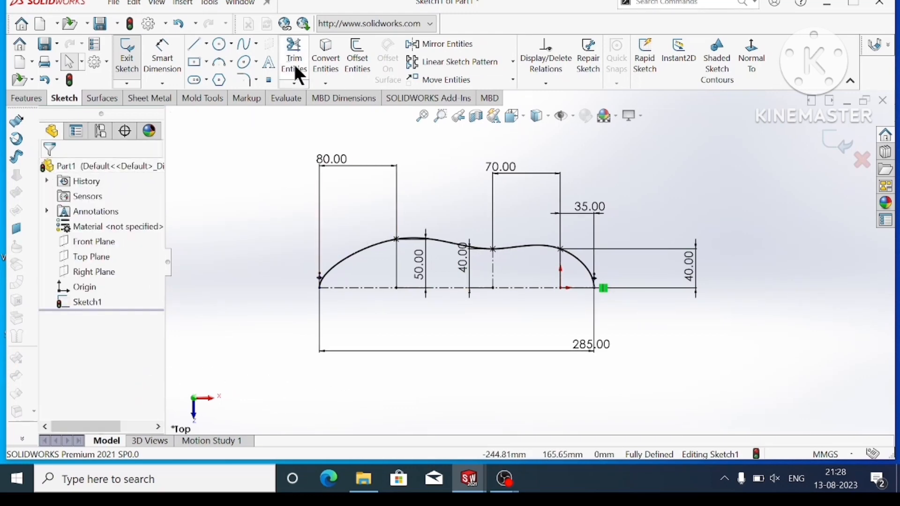
- Mirror the spline about the horizontal centerline to close the outline, and exit the sketch
left_click(450, 46)
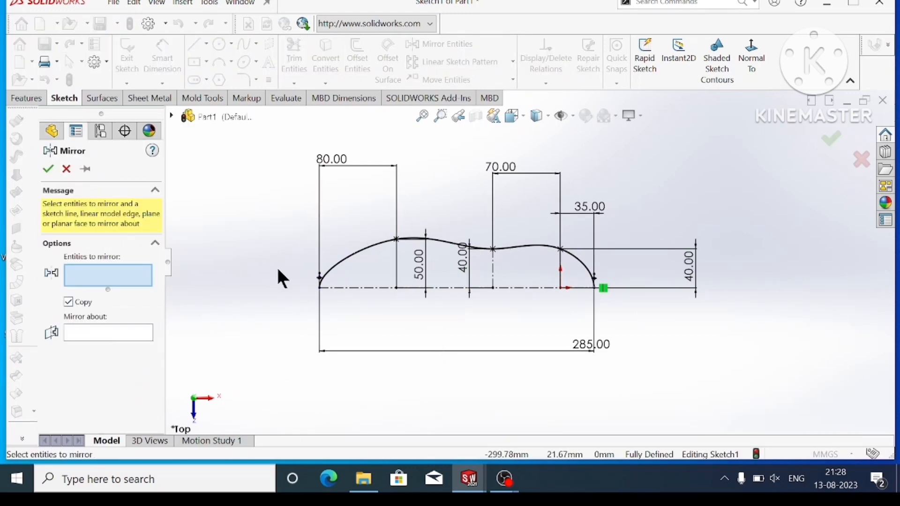
left_click(105, 333)
left_click(365, 288)
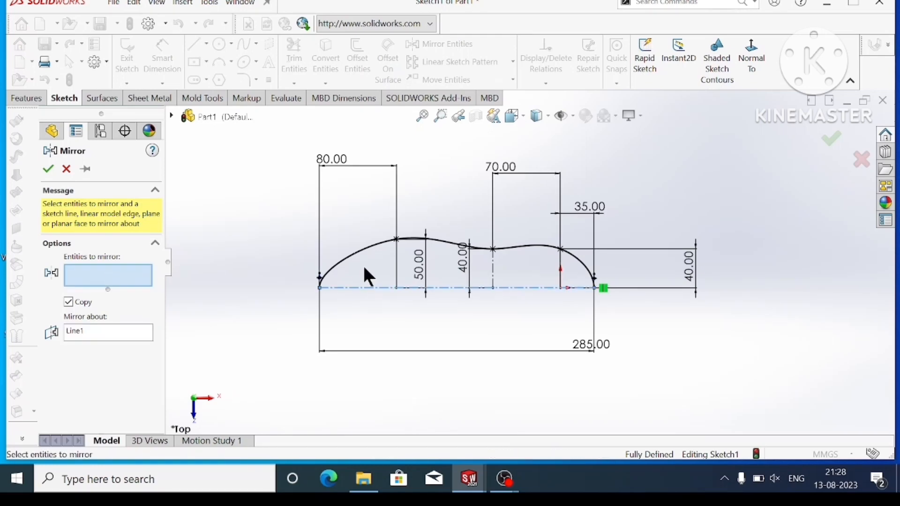
left_click(379, 247)
left_click(48, 169)
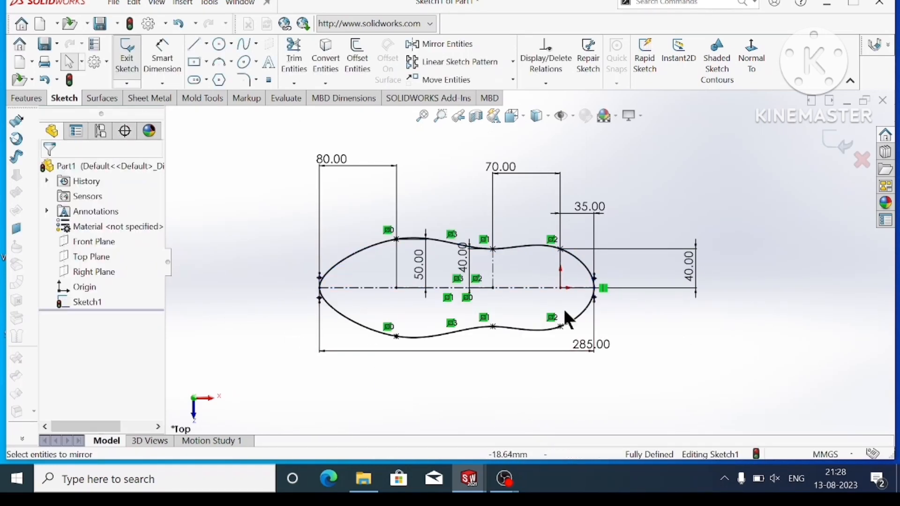
scroll(586, 294, "down", 2)
scroll(606, 269, "up", 2)
left_click(836, 143)
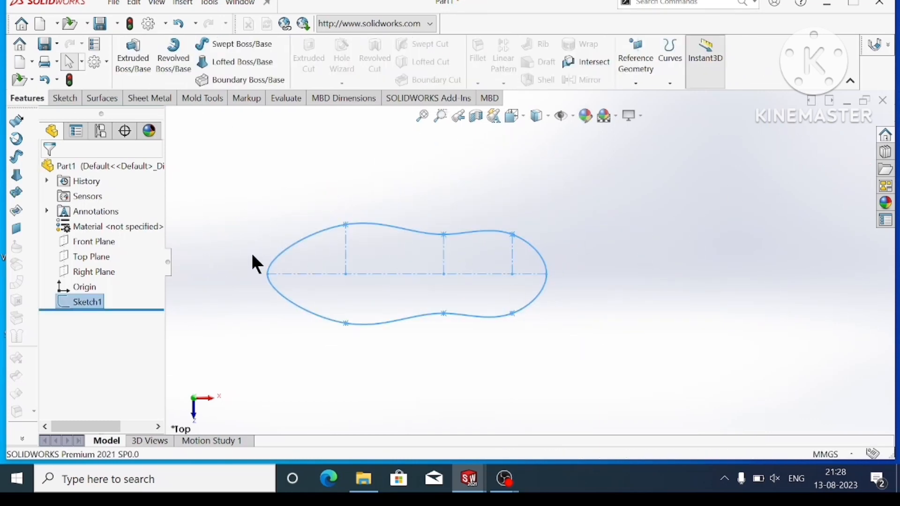
- Extrude the closed spline outline as a 12 mm thick blind boss
left_click(133, 56)
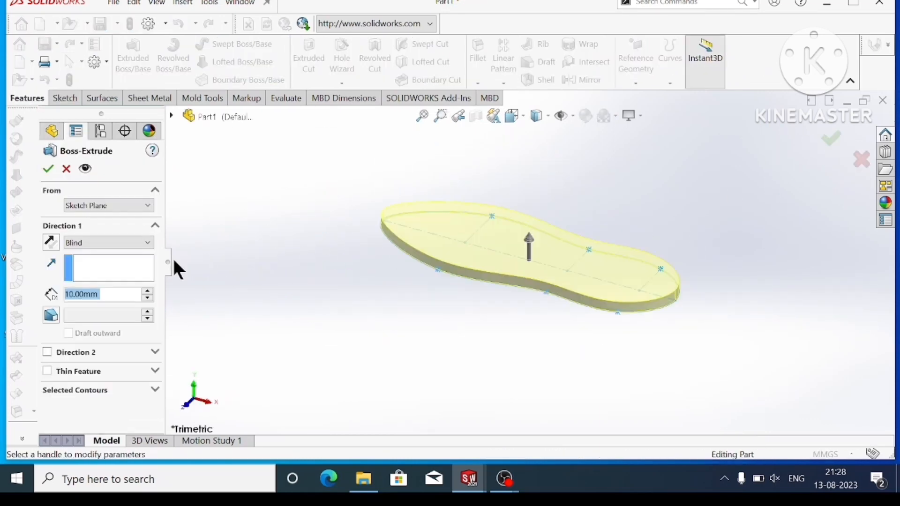
type("12")
key("Return")
left_click(47, 168)
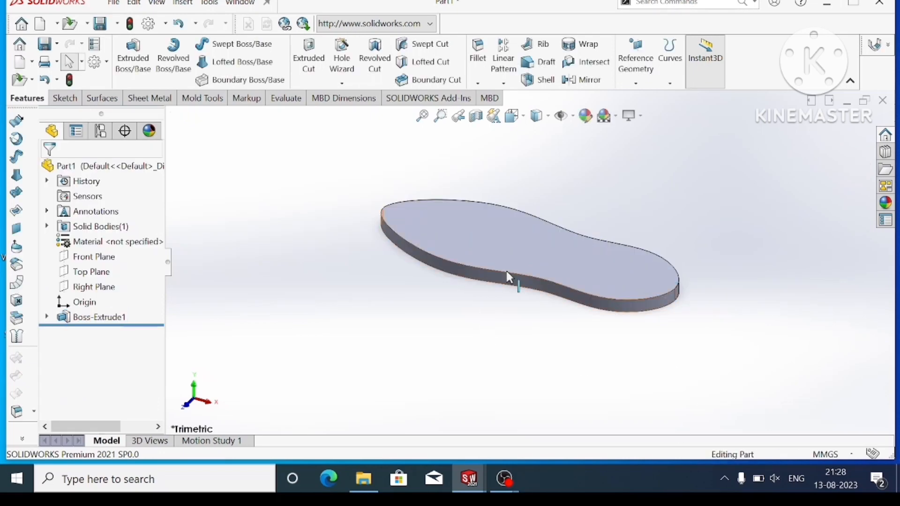
- Create a reference plane offset 80 mm above the Top Plane
middle_click_drag(507, 271, 554, 333)
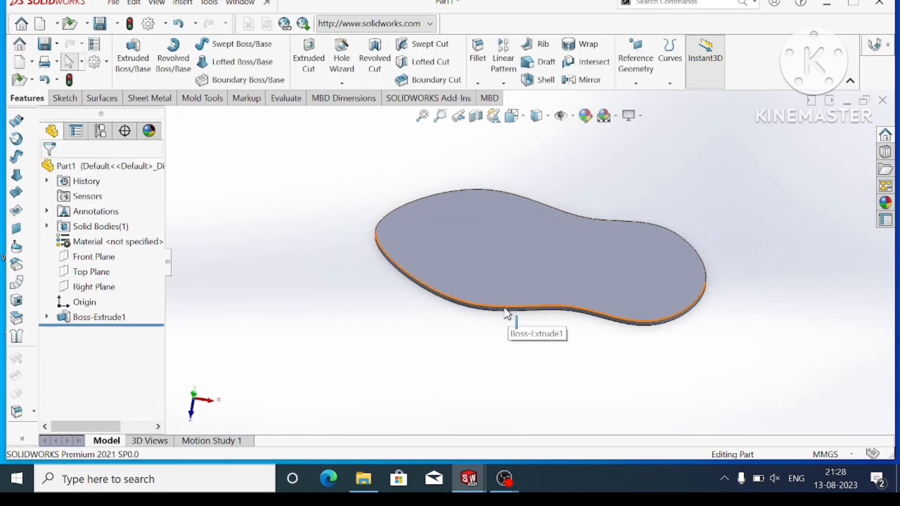
mouse_move(603, 275)
middle_mouse_down()
mouse_move(583, 217)
mouse_move(598, 281)
middle_mouse_up()
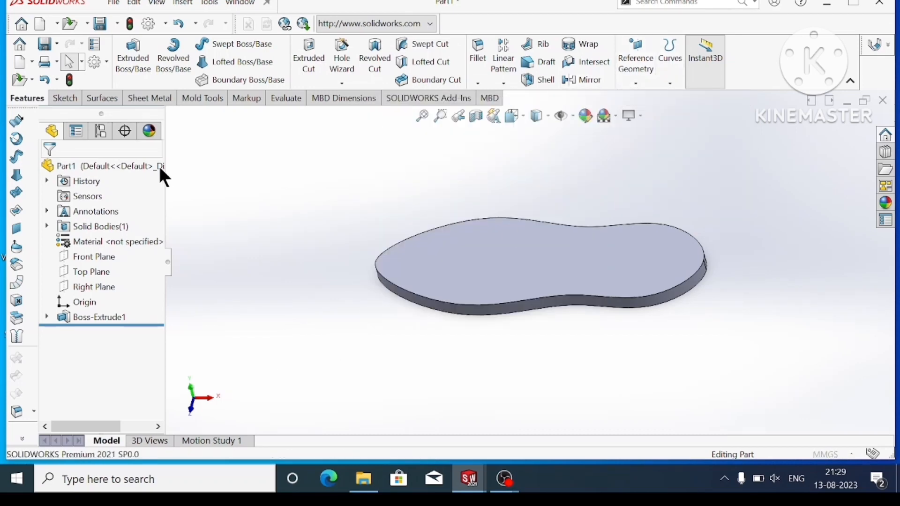
left_click(170, 117)
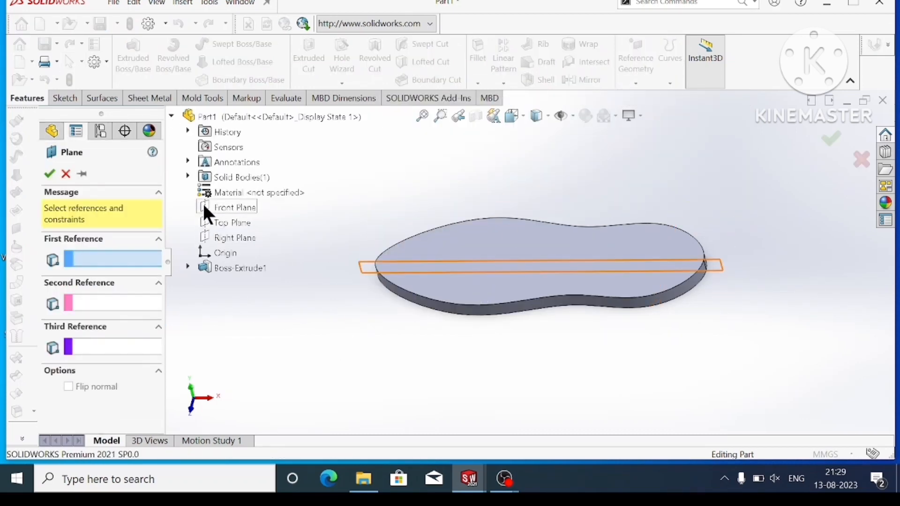
left_click(219, 223)
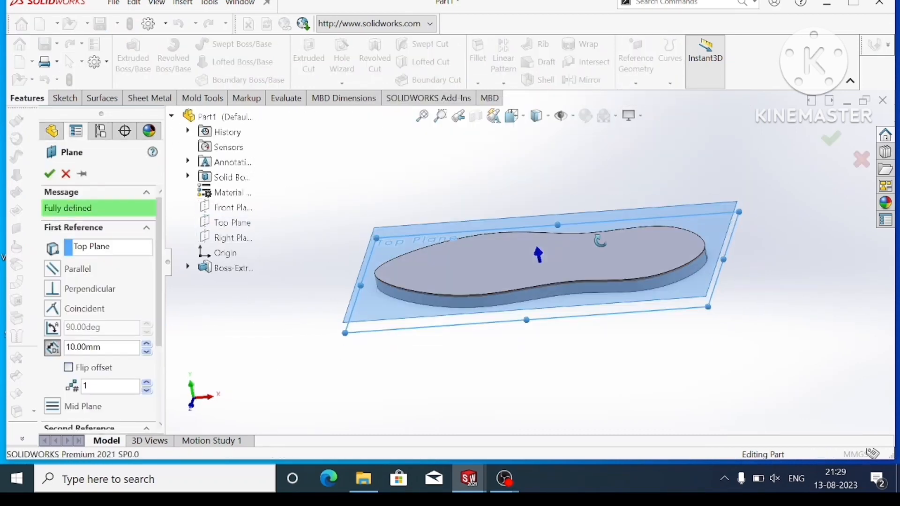
double_click(67, 348)
type("80")
key("Return")
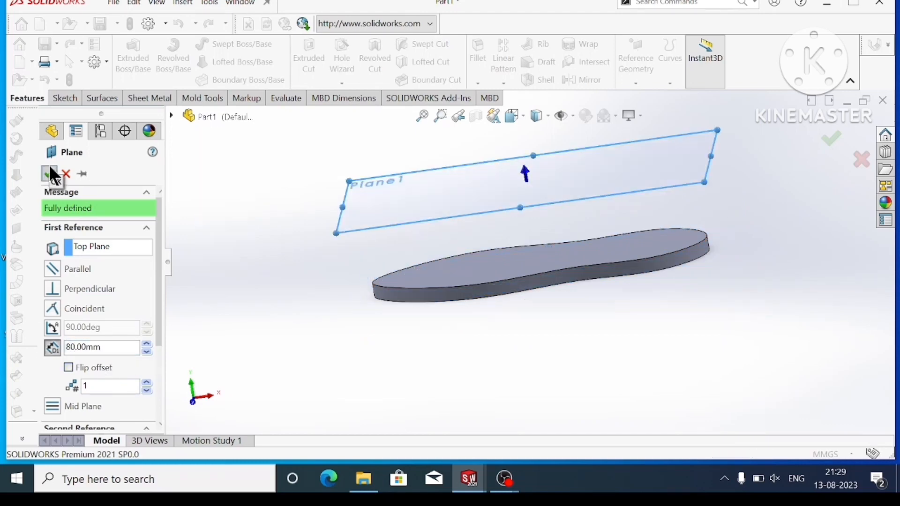
left_click(49, 173)
- Start a sketch on the offset plane and draw a horizontal centerline about 92 mm long through the origin
scroll(507, 213, "down", 2)
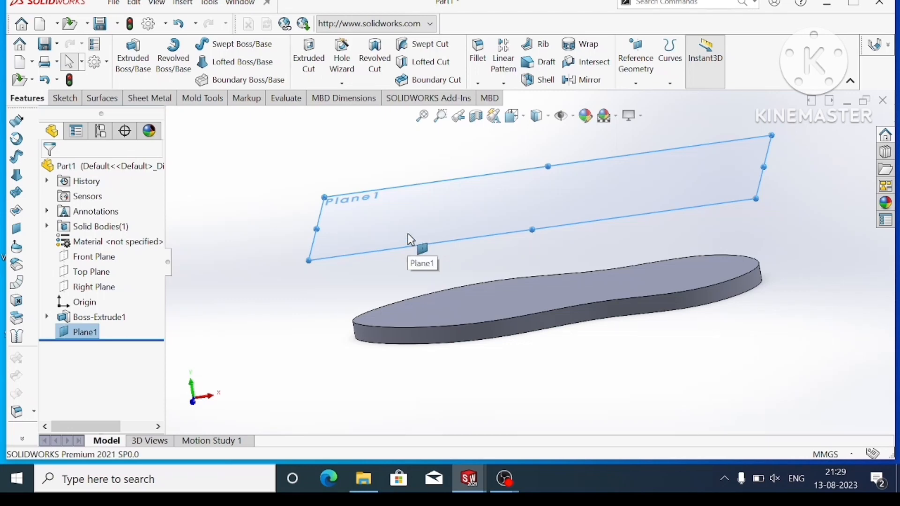
right_click(407, 232)
left_click(420, 215)
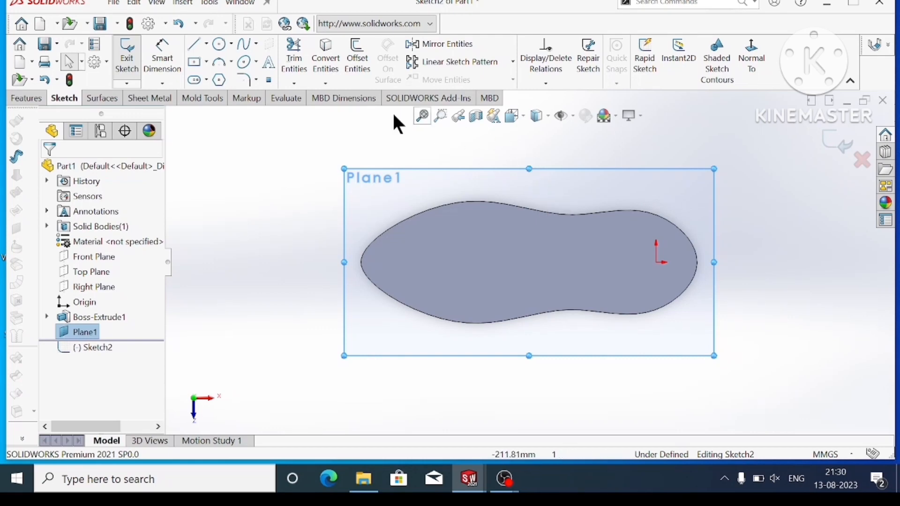
left_click(206, 44)
left_click(225, 79)
left_click(685, 263)
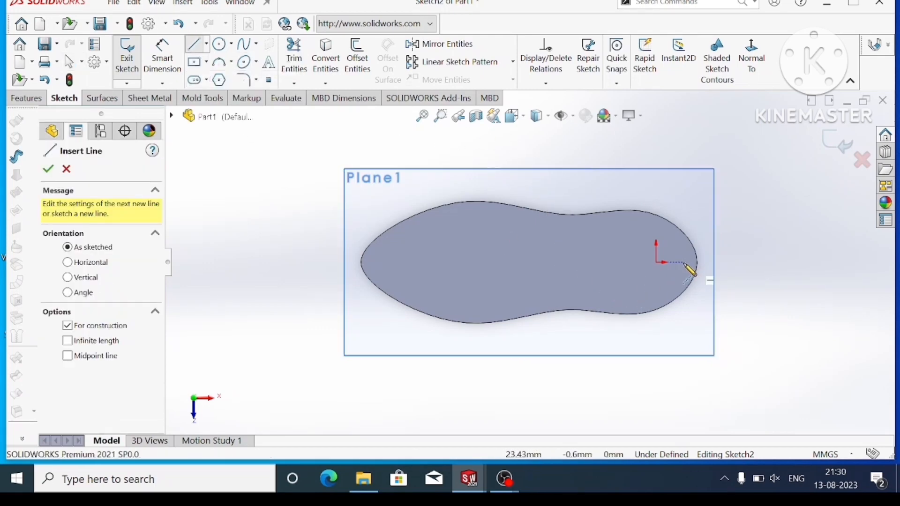
left_click(575, 263)
key("Escape")
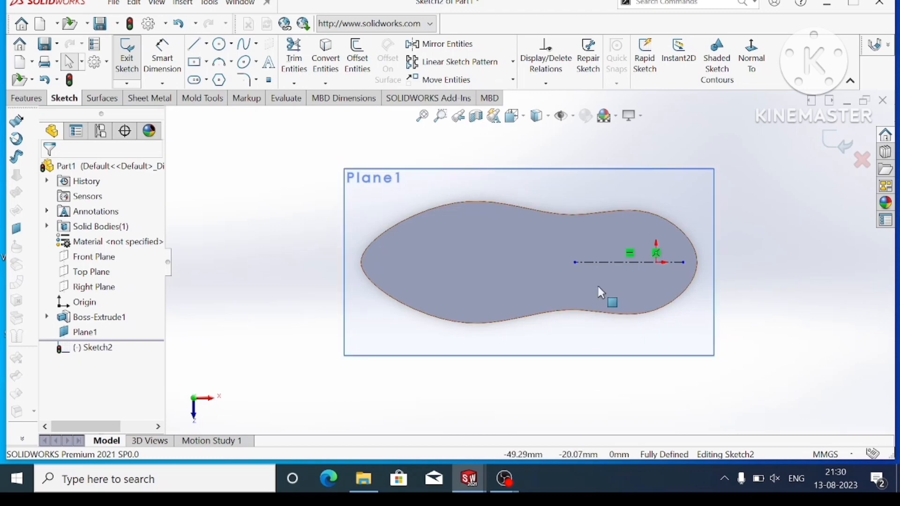
- Dimension the horizontal centerline's length as 95 mm
left_click(162, 57)
left_click(611, 262)
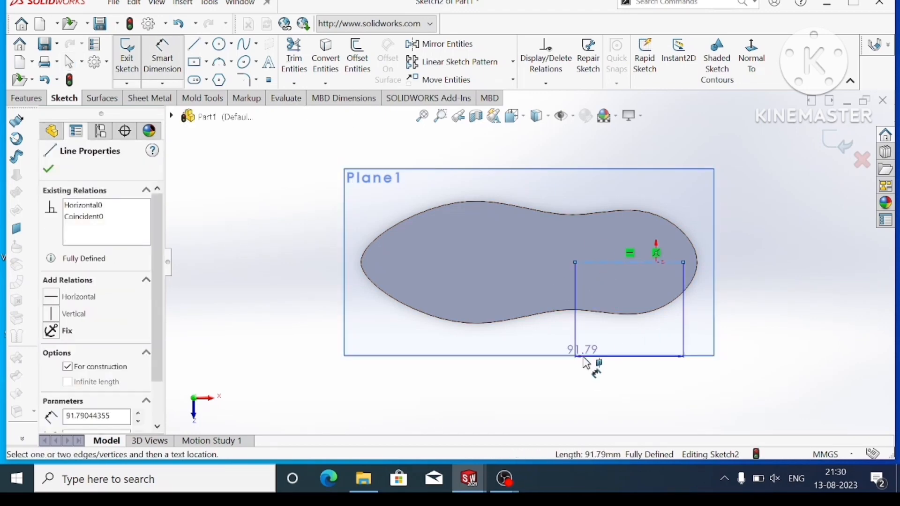
left_click(607, 369)
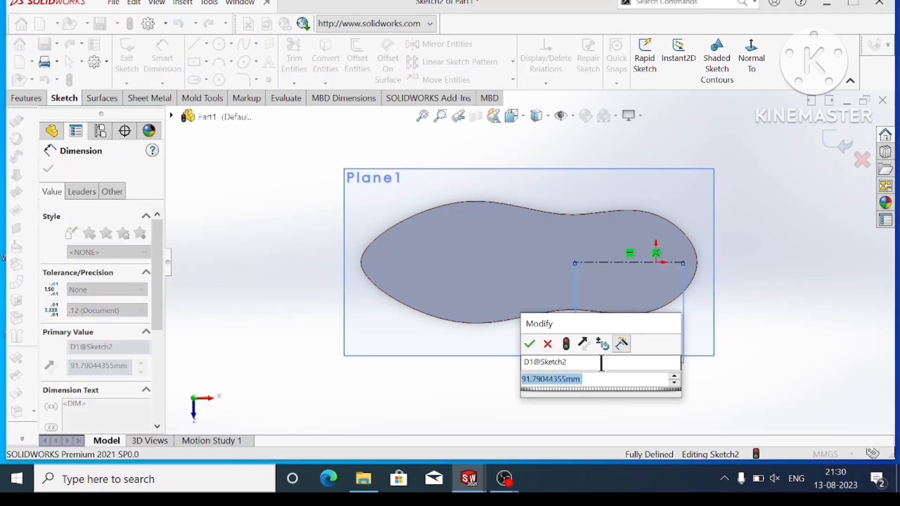
type("95")
key("Return")
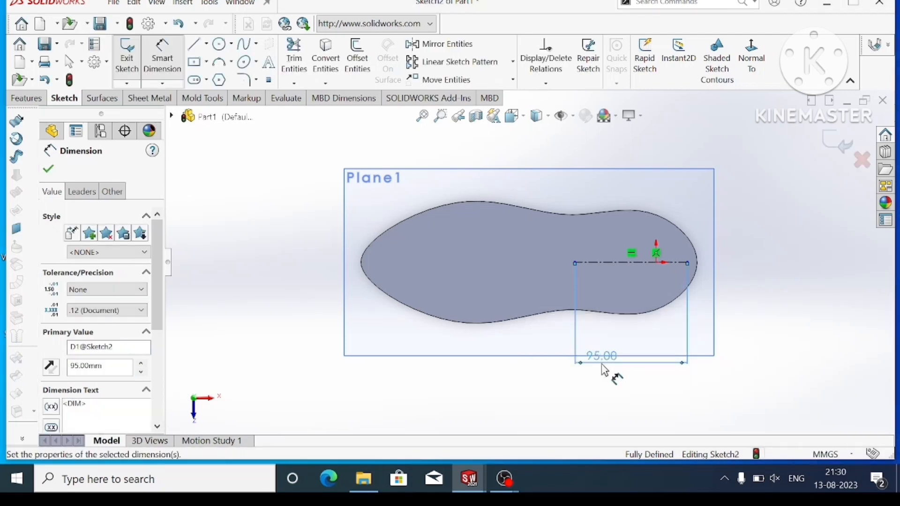
- Dimension the distance from the origin to the horizontal centerline's right endpoint as 30 mm
left_click(657, 263)
left_click(686, 263)
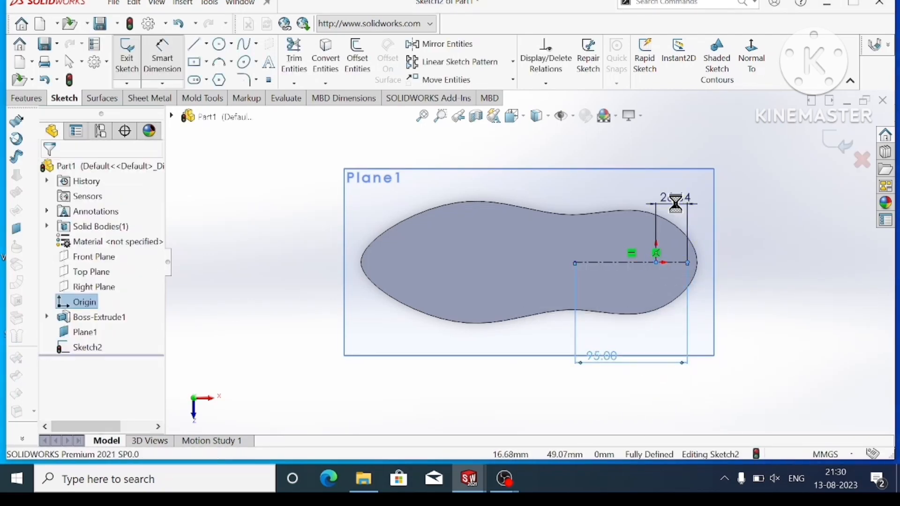
left_click(675, 202)
type("30")
key("Return")
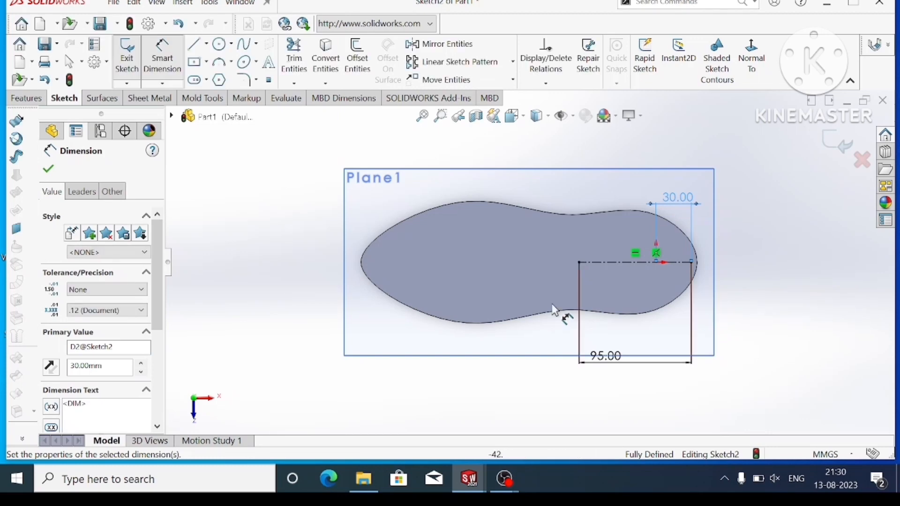
left_click(48, 169)
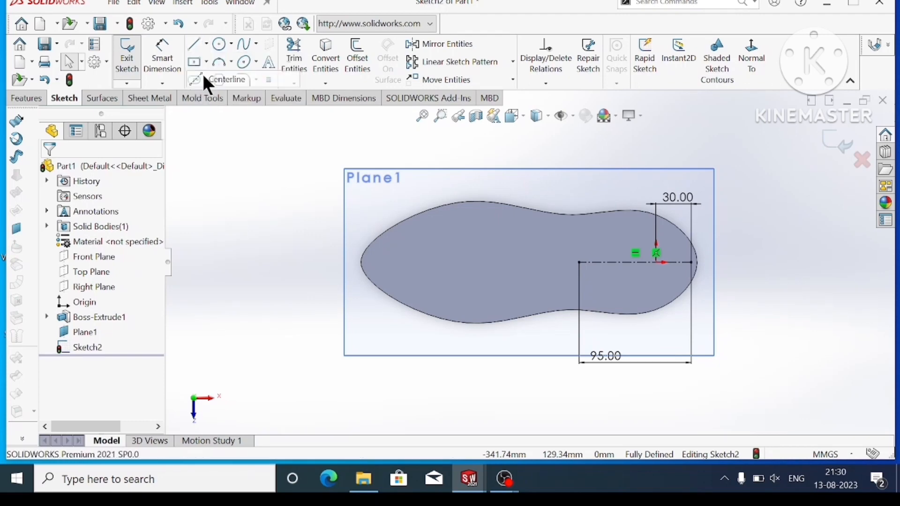
- Draw a vertical centerline through the origin, extending about 60 mm above it and 34 mm below it
left_click(199, 44)
left_click(655, 193)
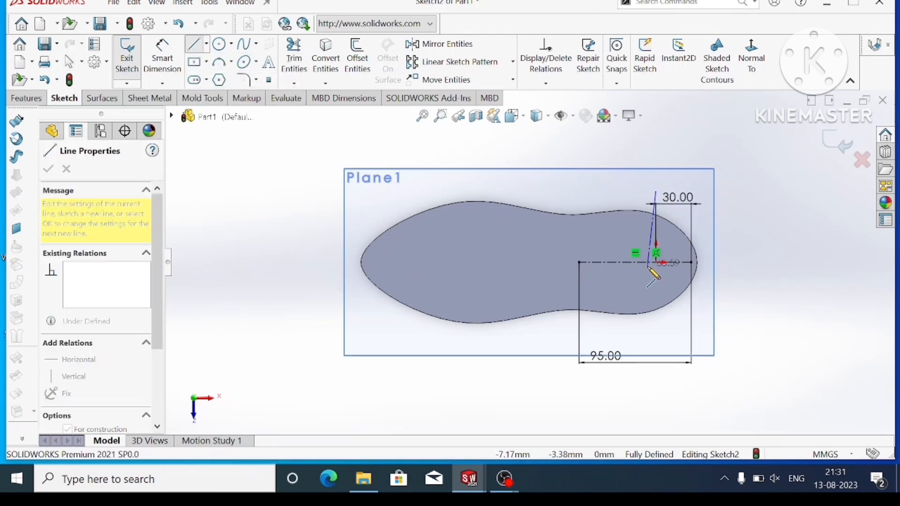
left_click(656, 303)
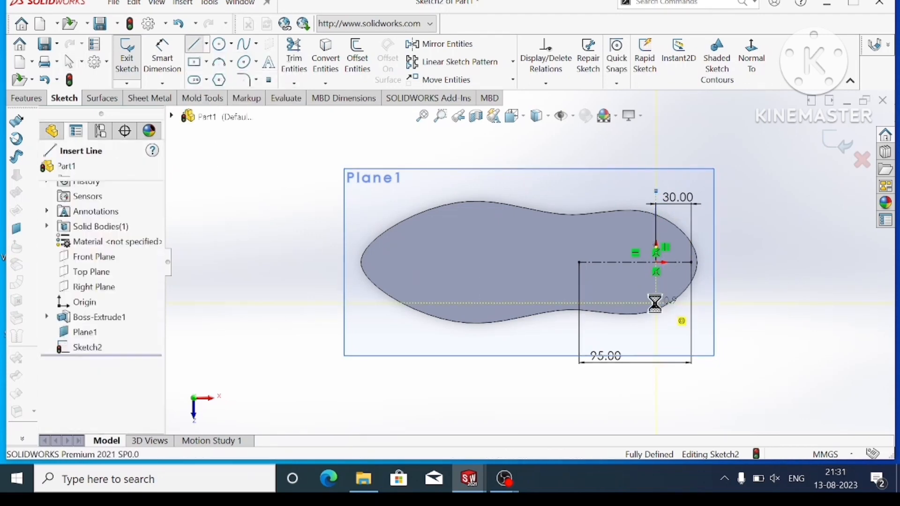
key("Escape")
- Dimension the distance from the origin to the vertical centerline's upper endpoint as 30 mm
left_click(656, 270)
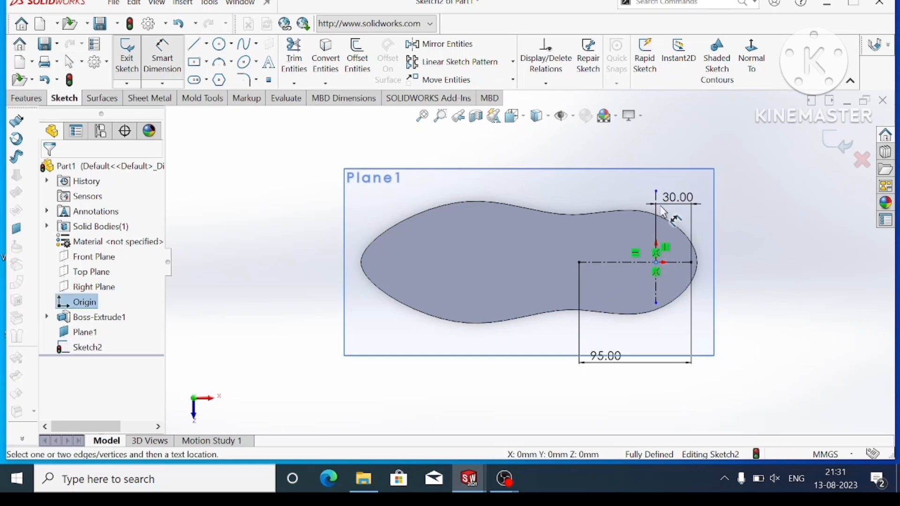
left_click(656, 192)
left_click(581, 194)
type("30")
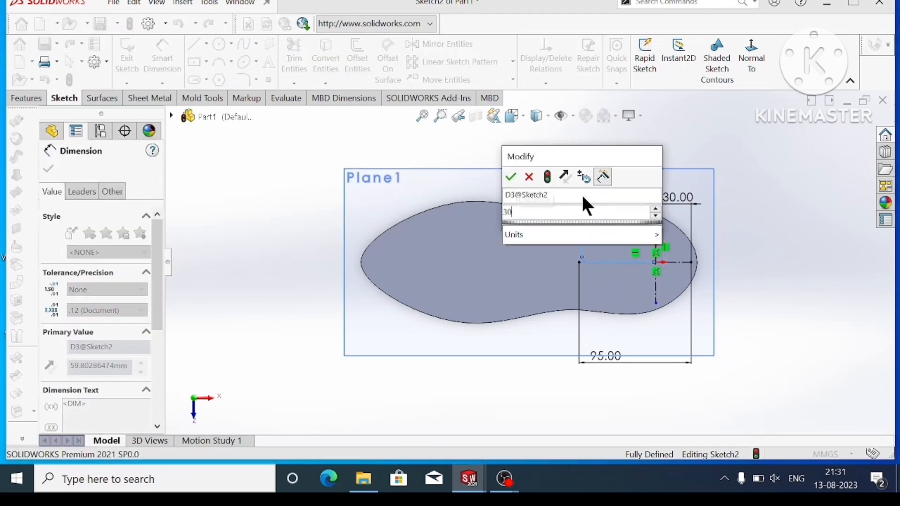
key("Return")
- Dimension the distance from the origin to the vertical centerline's lower endpoint as 30 mm
scroll(668, 272, "down", 3)
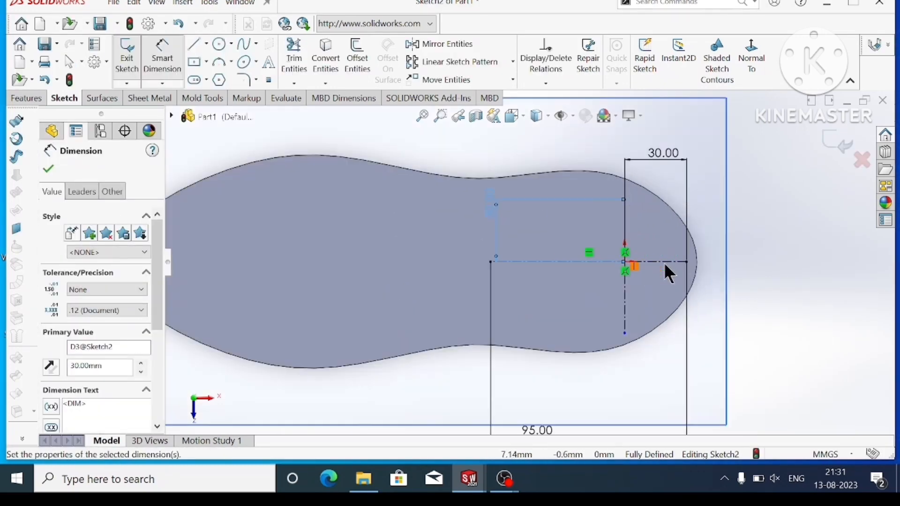
left_click(624, 262)
left_click(624, 332)
left_click(581, 336)
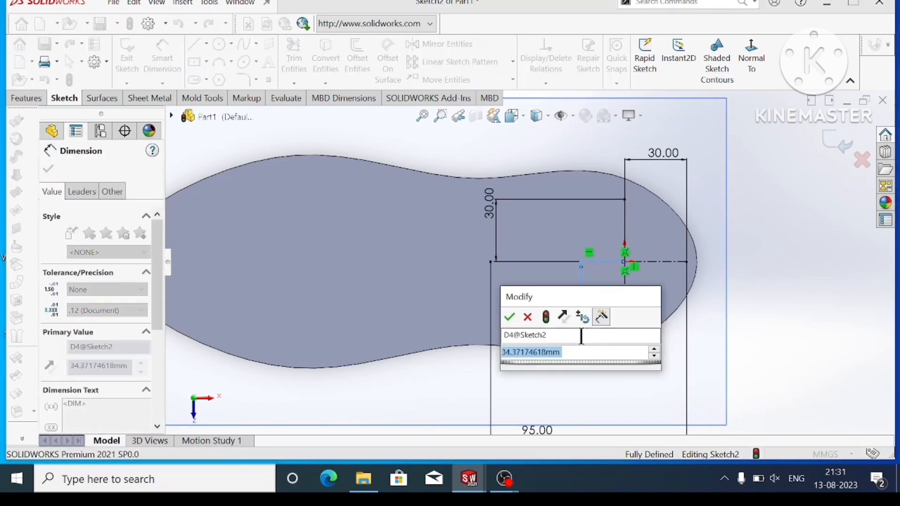
type("30")
key("Return")
left_click(47, 167)
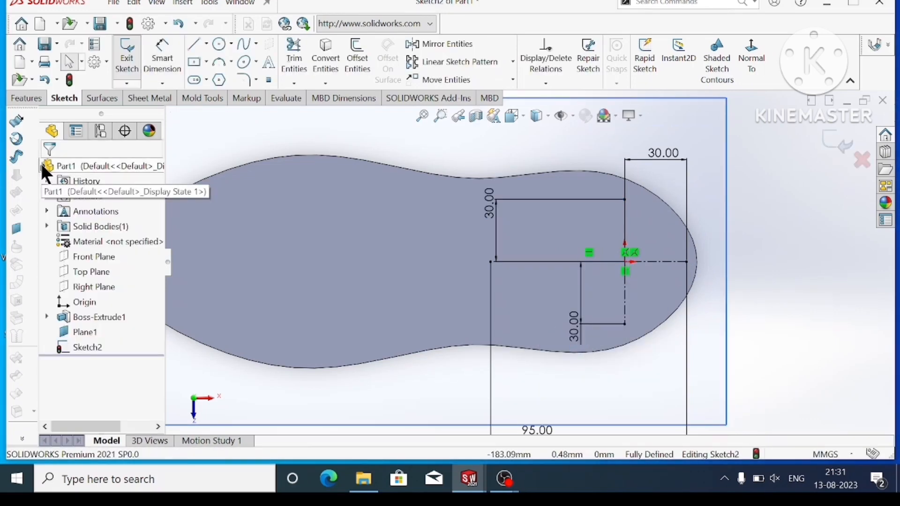
- Set the dimension from the origin to the vertical centerline's upper endpoint to 32 mm
mouse_move(577, 261)
middle_mouse_down()
mouse_move(594, 257)
mouse_move(603, 194)
mouse_move(634, 277)
mouse_move(590, 314)
middle_mouse_up()
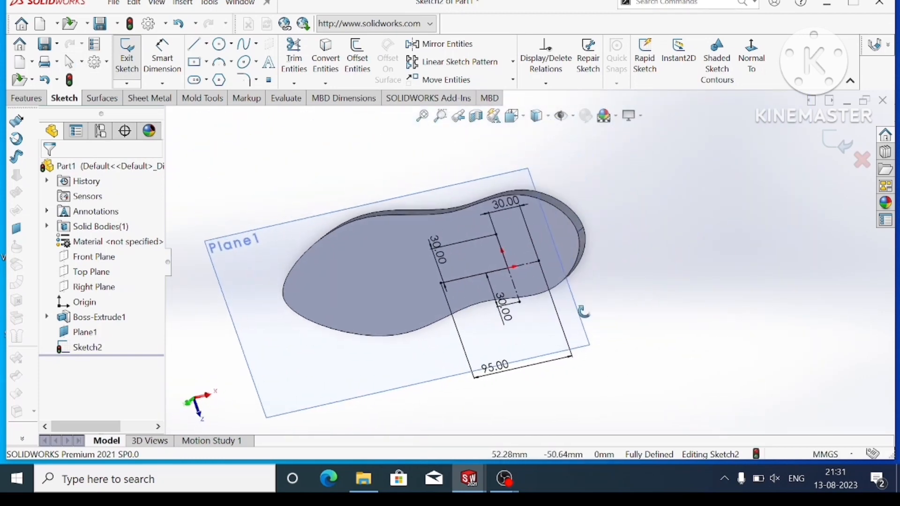
left_click(434, 238)
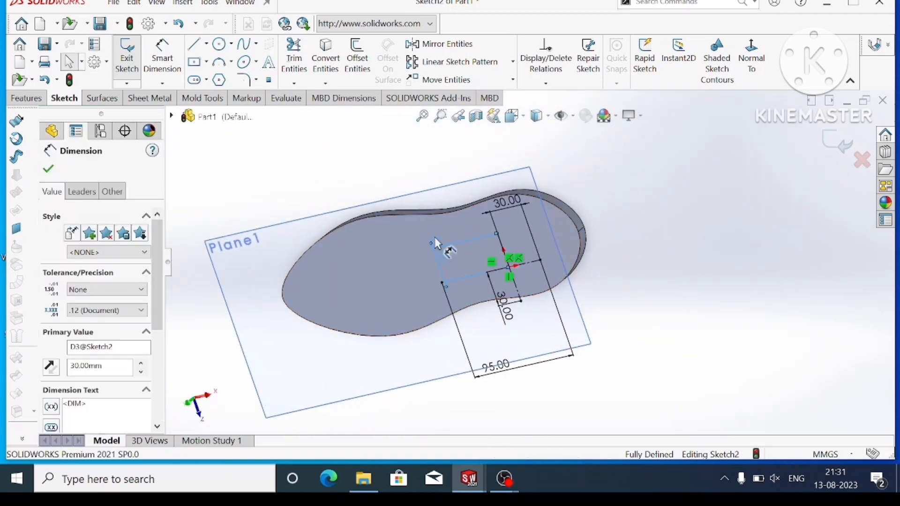
left_click(48, 169)
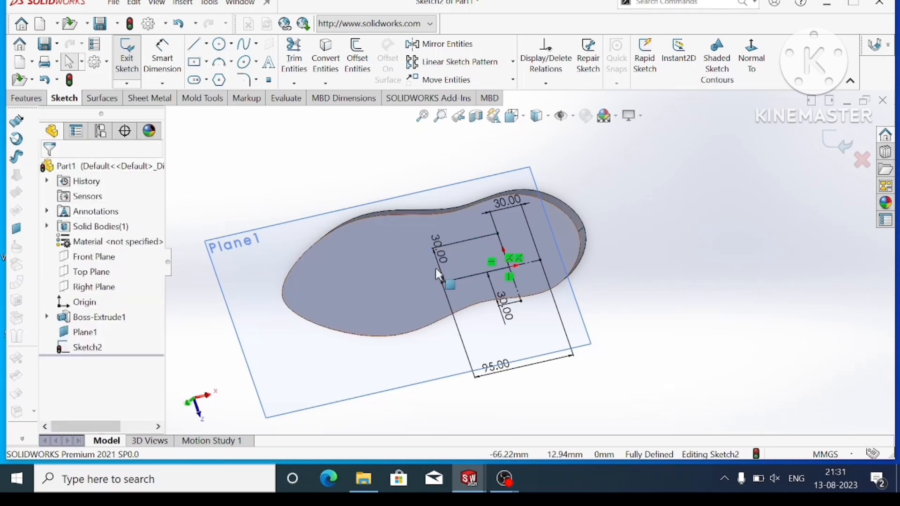
left_click(434, 249)
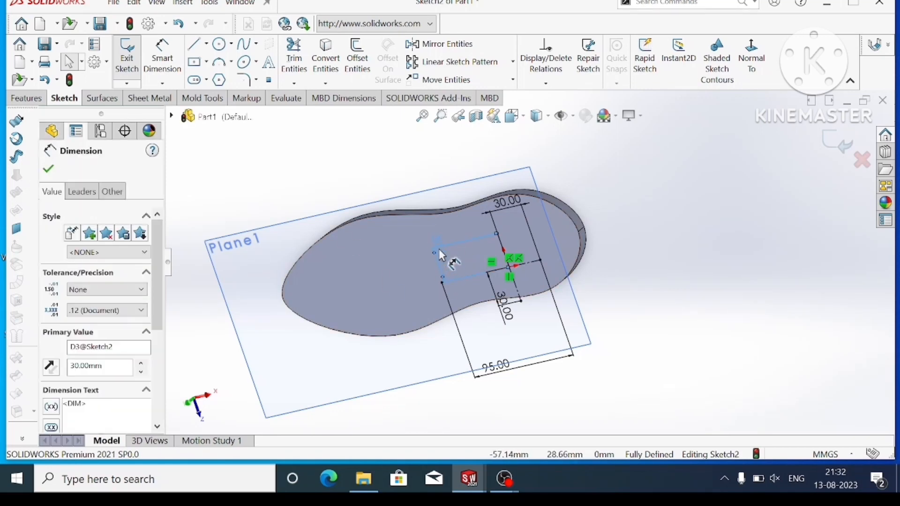
double_click(438, 249)
key("BackSpace")
key("BackSpace")
key("BackSpace")
key("BackSpace")
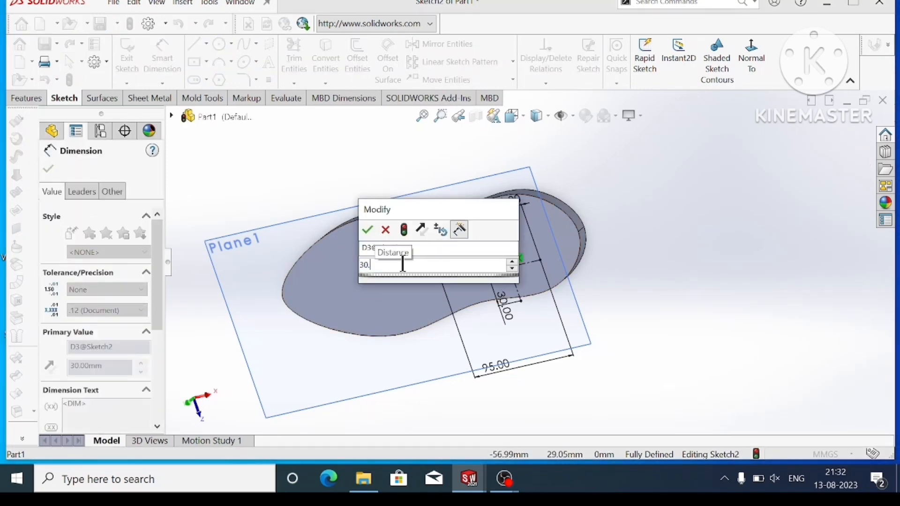
key("BackSpace")
key("BackSpace")
key("BackSpace")
type("32")
key("Return")
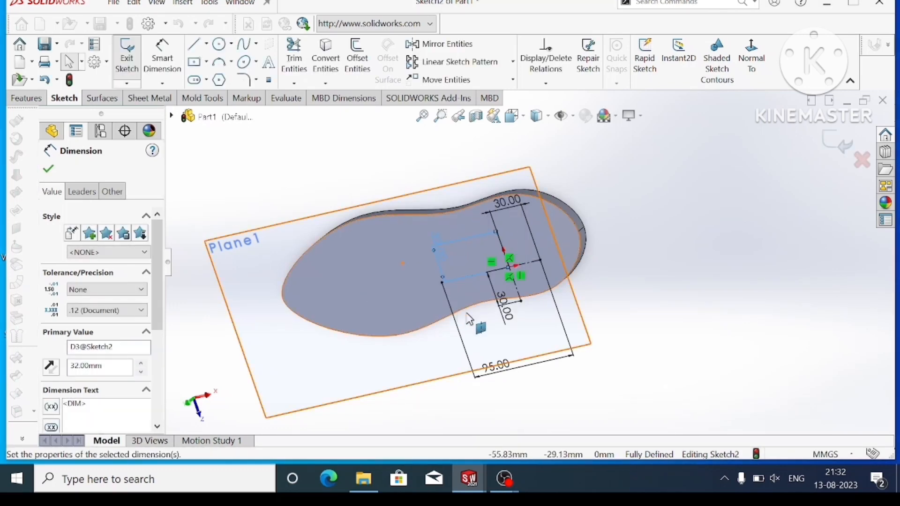
- Set the dimension from the origin to the vertical centerline's lower endpoint to 32 mm
double_click(505, 303)
type("32")
key("Return")
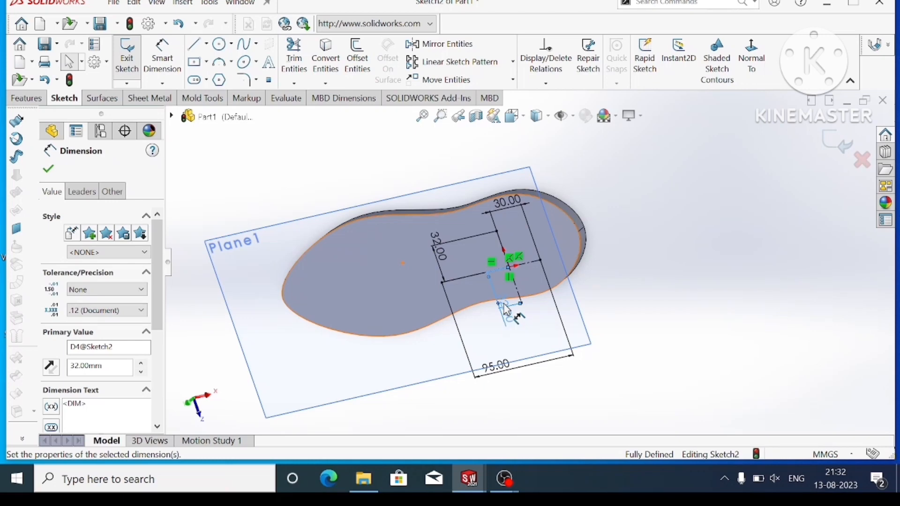
- Set the dimension from the origin to the horizontal centerline's heel-side endpoint to 29 mm
scroll(510, 269, "down", 2)
scroll(520, 265, "up", 3)
middle_click_drag(595, 262, 643, 184)
double_click(524, 155)
type("29")
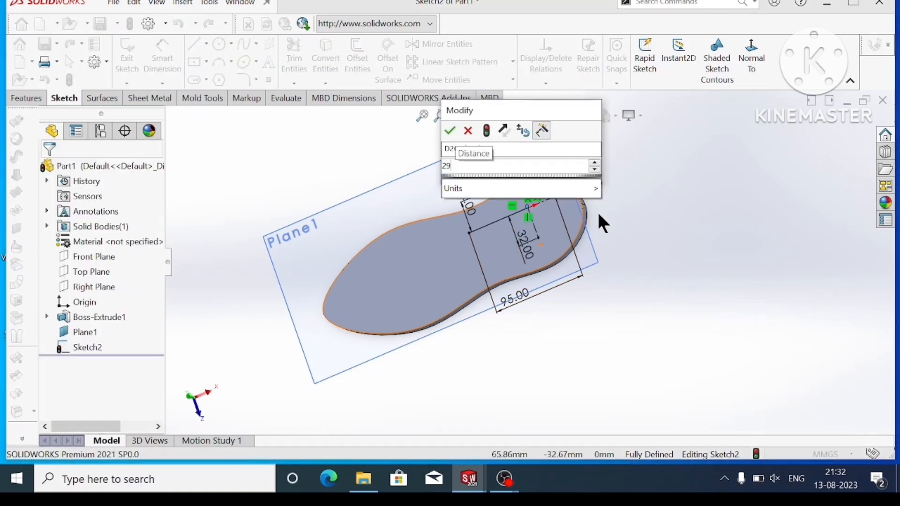
key("Return")
scroll(511, 262, "up", 2)
middle_click_drag(590, 269, 652, 319)
left_click(48, 169)
- Draw a closed spline through the four outer endpoints of the horizontal and vertical centerlines
left_click(244, 44)
scroll(568, 275, "down", 4)
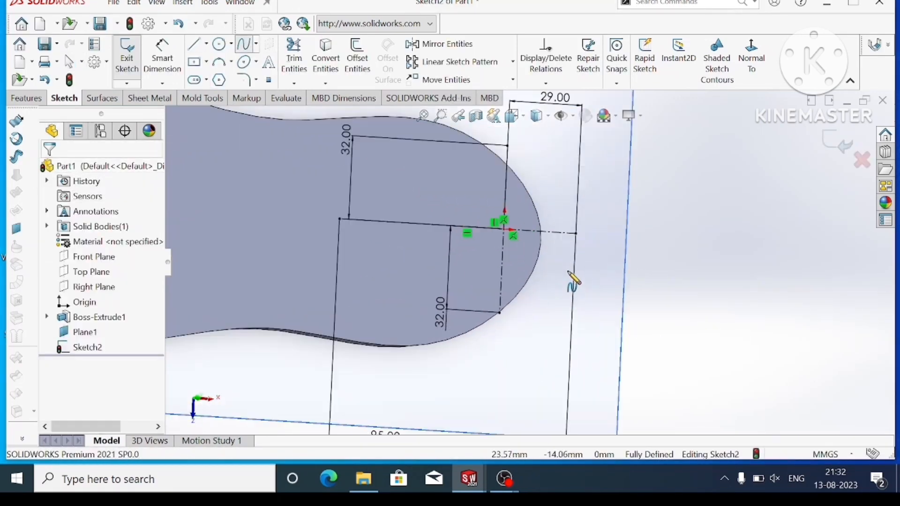
left_click(575, 233)
left_click(511, 146)
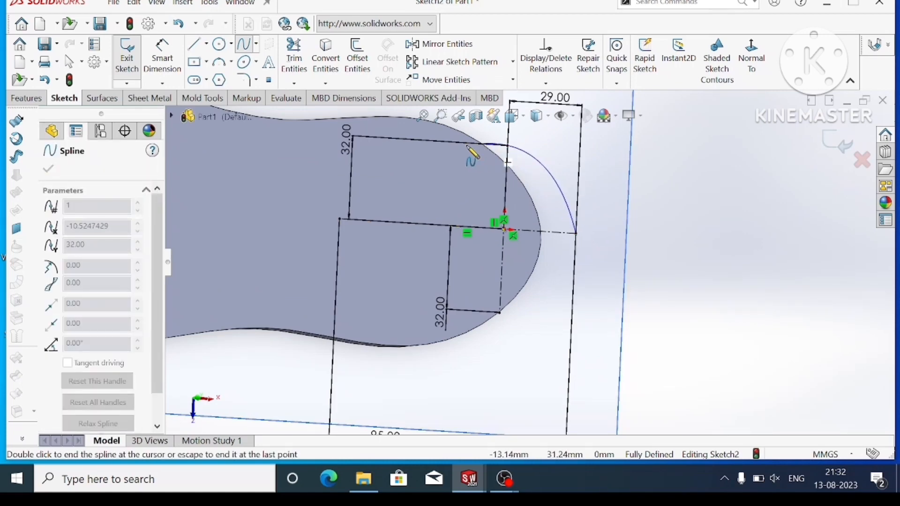
left_click(339, 219)
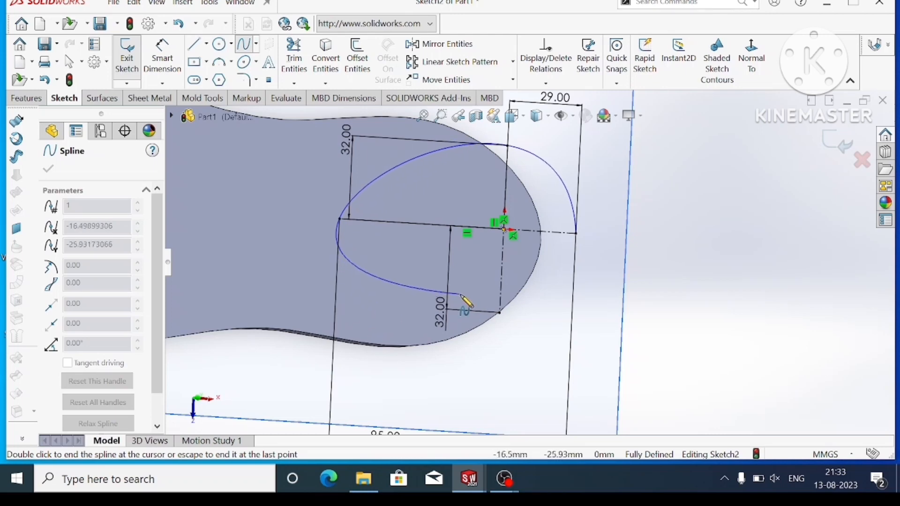
left_click(500, 312)
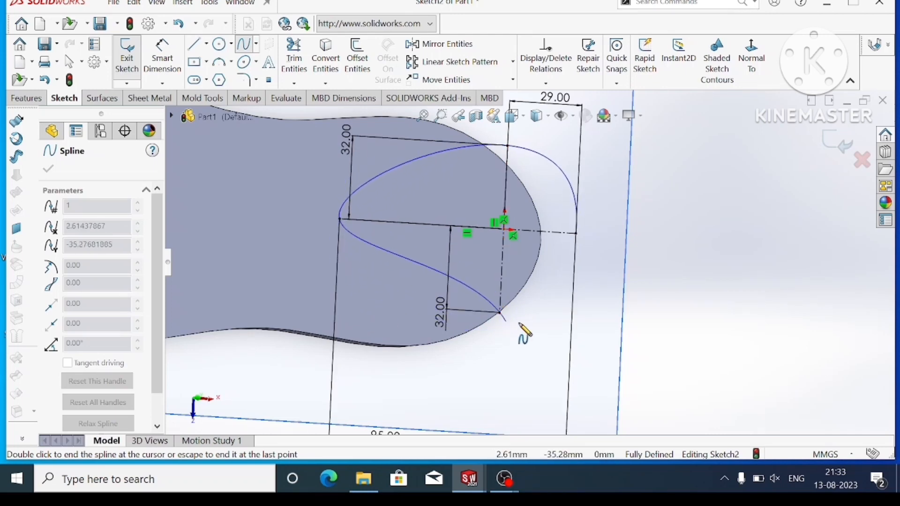
left_click(575, 233)
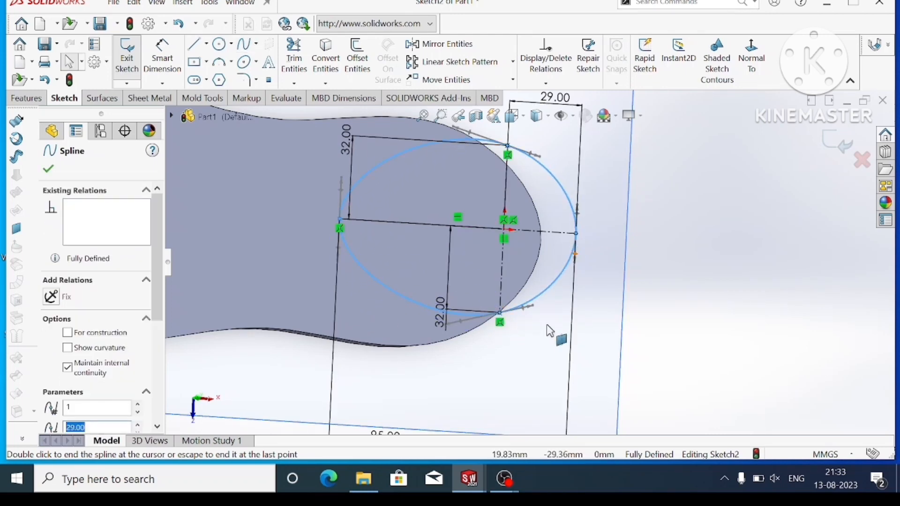
left_click(49, 168)
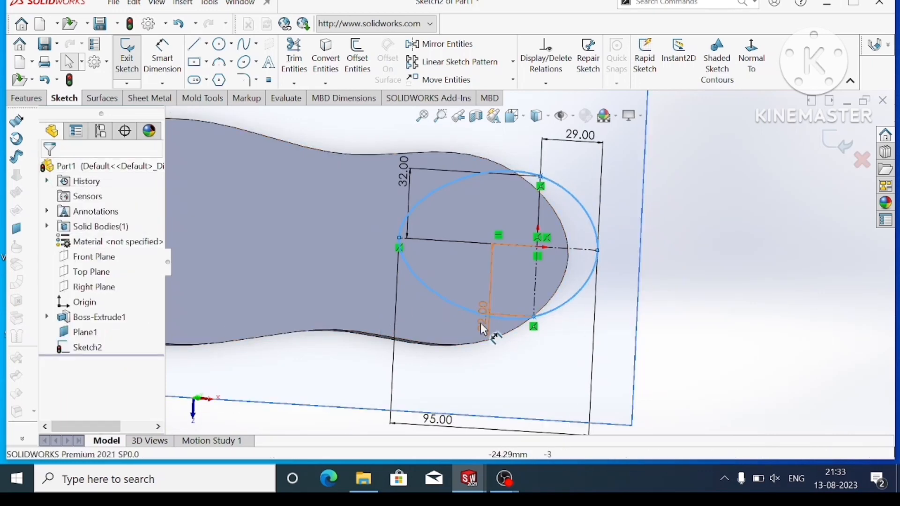
- Examine the closed spline, its toe-side point and its position over the sole
left_click(460, 313)
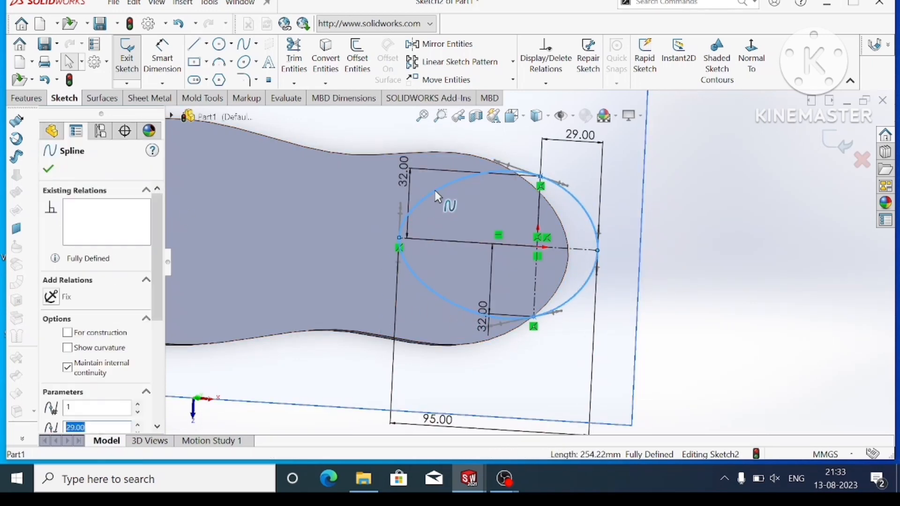
scroll(595, 247, "up", 3)
middle_click_drag(601, 248, 582, 205)
scroll(385, 191, "down", 3)
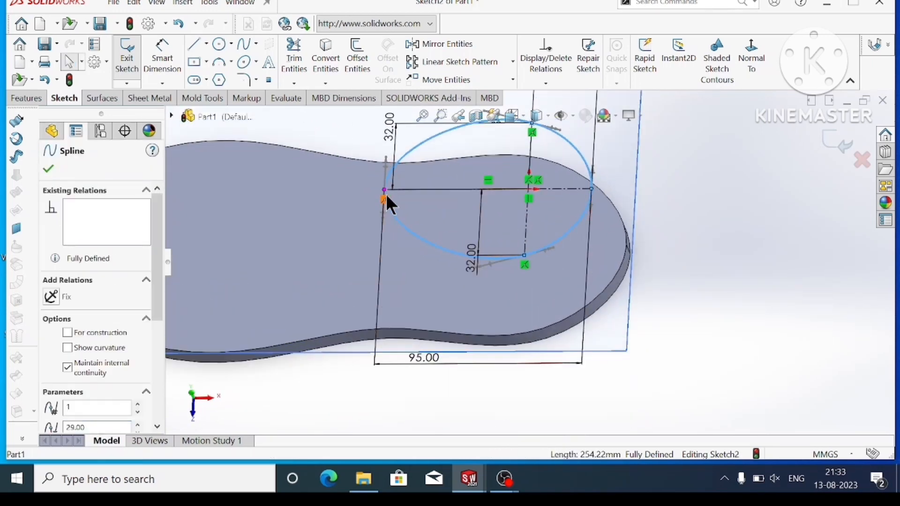
left_click(384, 189)
key("Escape")
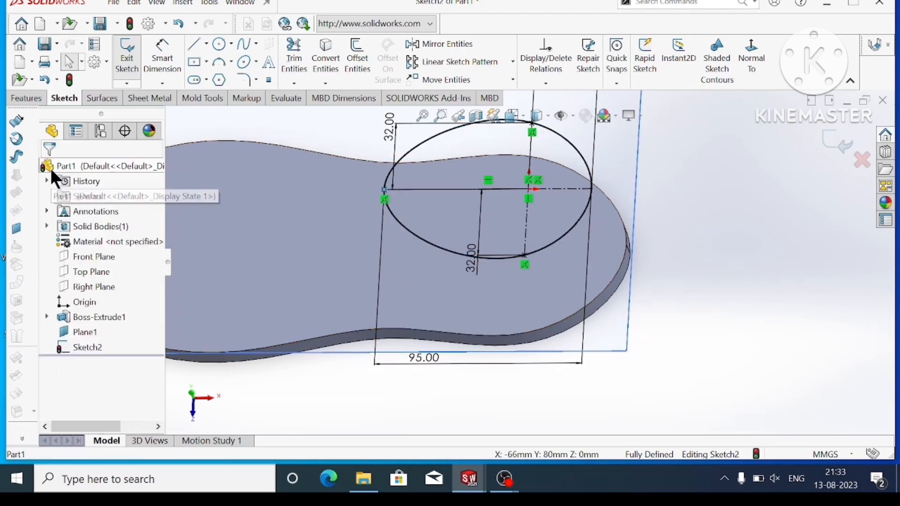
left_click(438, 247)
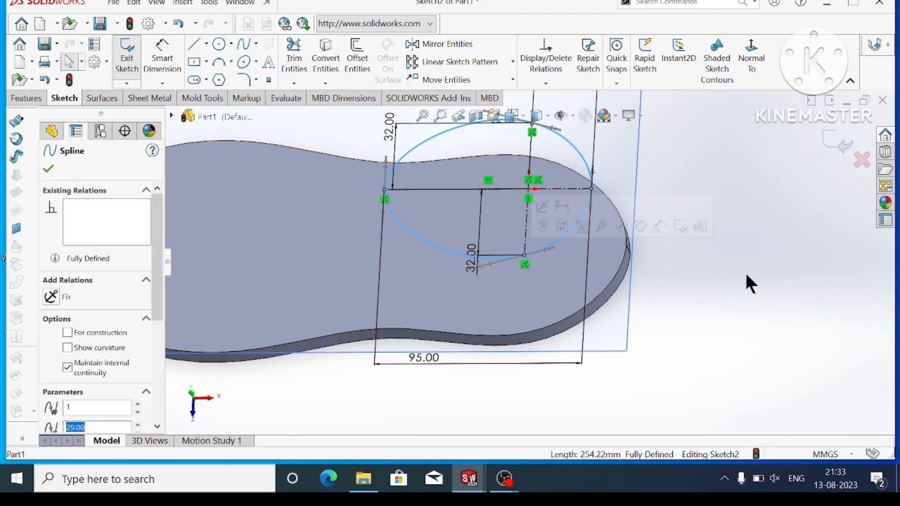
left_click(747, 282)
scroll(520, 235, "up", 3)
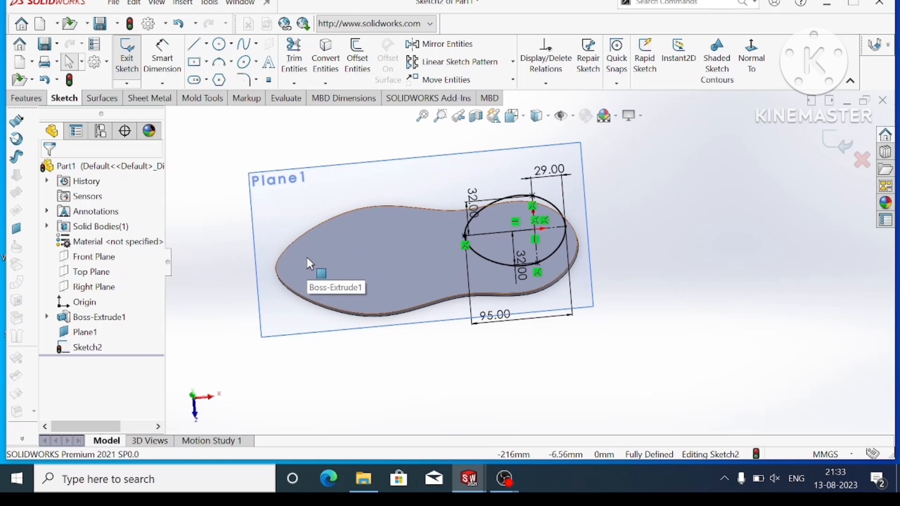
scroll(516, 261, "down", 1)
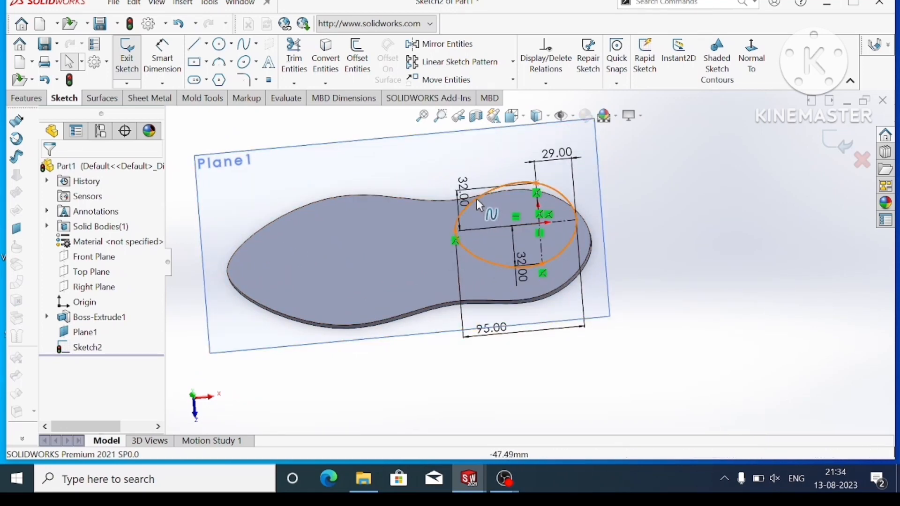
- Reshape the closed spline by adjusting the tangency handles at its upper and lower points, then exit the sketch
left_click(489, 188)
left_click(516, 181)
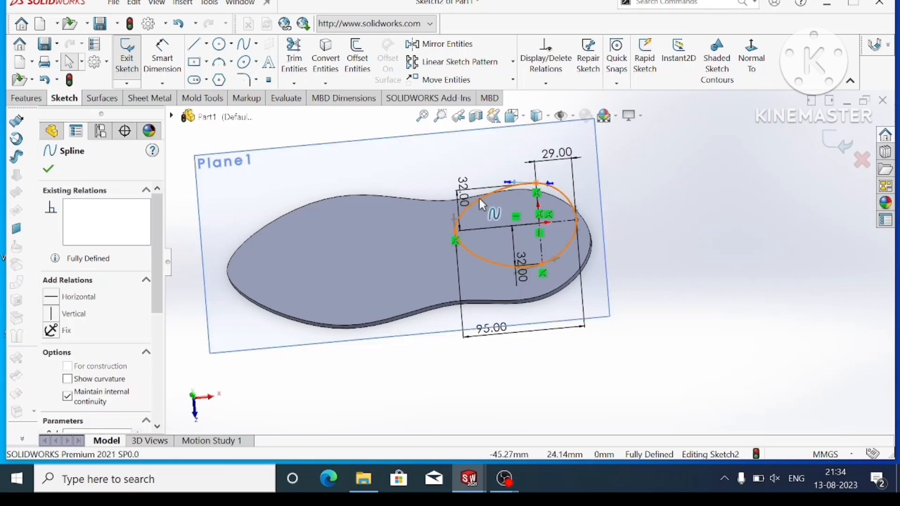
left_click(506, 184)
scroll(469, 183, "down", 2)
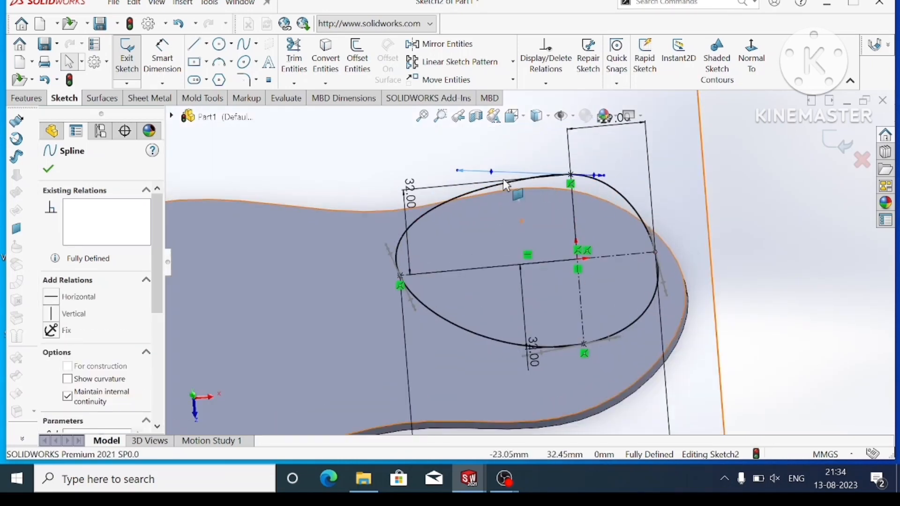
left_click_drag(463, 177, 469, 206)
left_click_drag(543, 355, 522, 363)
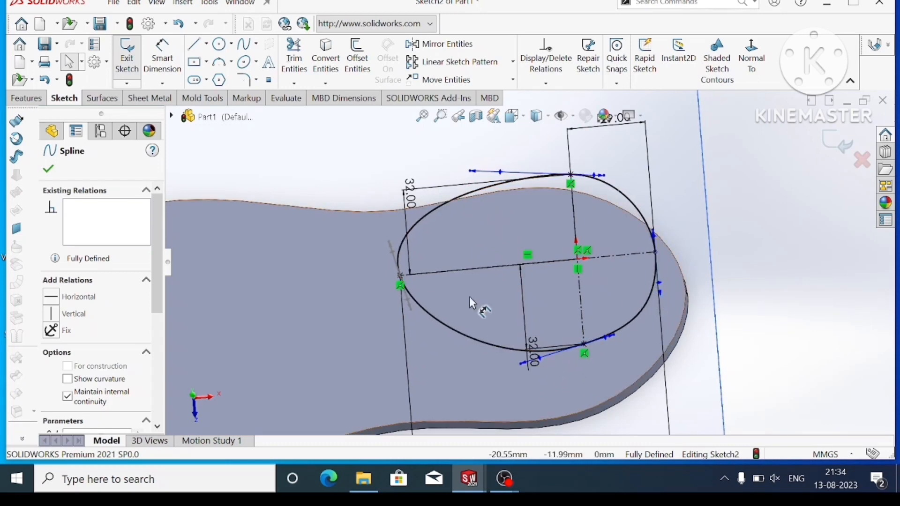
left_click(401, 276)
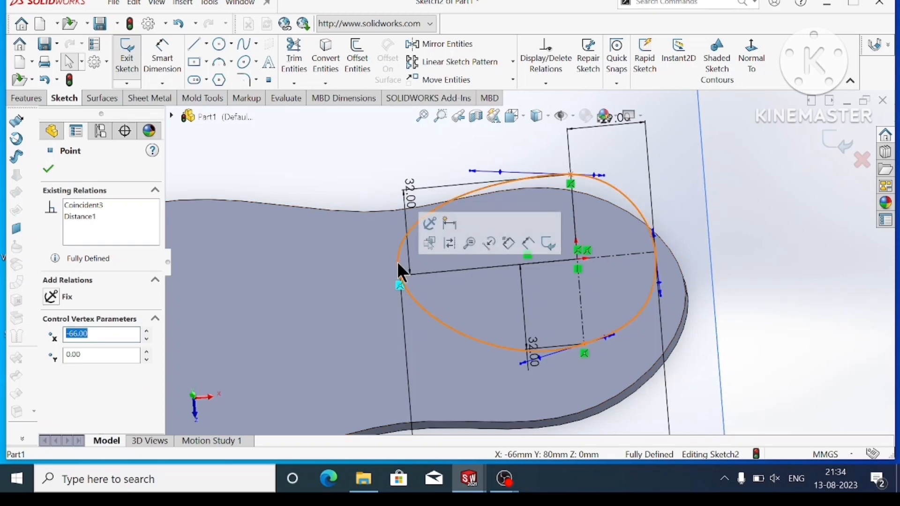
scroll(460, 262, "up", 3)
middle_click_drag(539, 244, 530, 204)
left_click(50, 170)
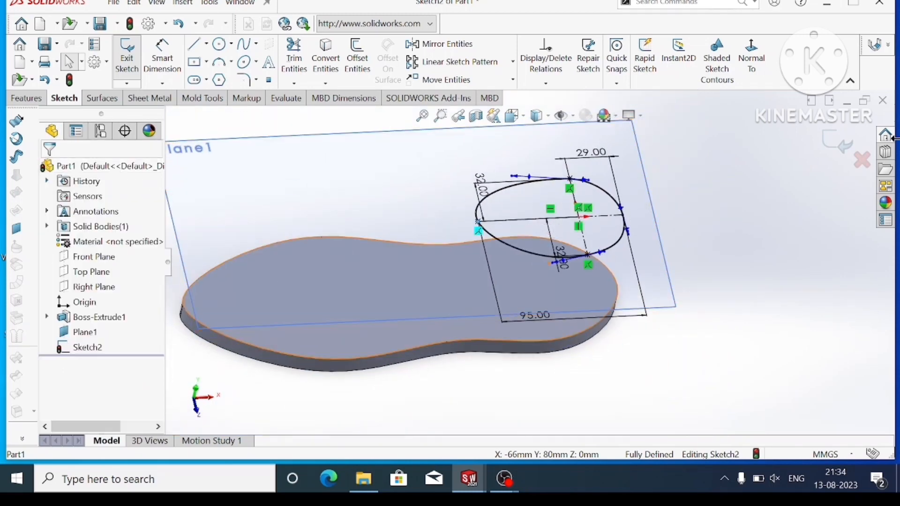
left_click(836, 143)
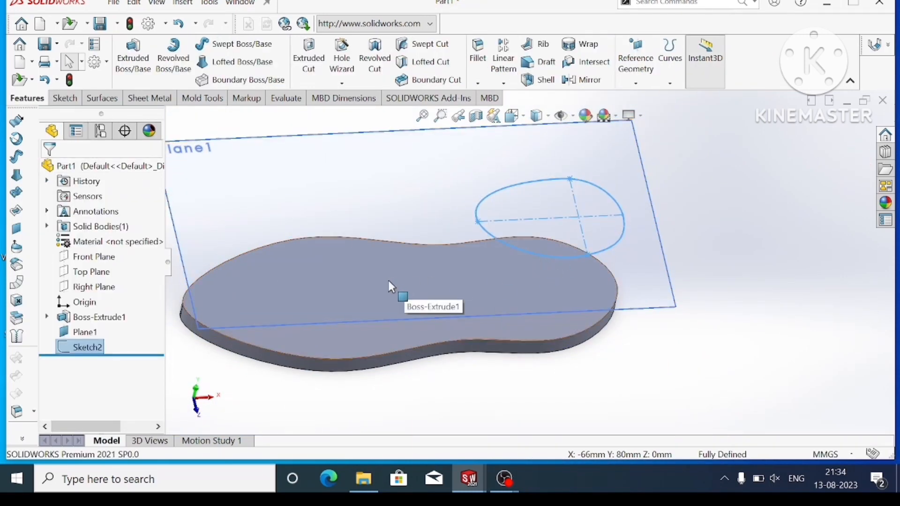
- Hide Plane1
mouse_move(398, 303)
middle_mouse_down()
mouse_move(426, 335)
mouse_move(403, 302)
middle_mouse_up()
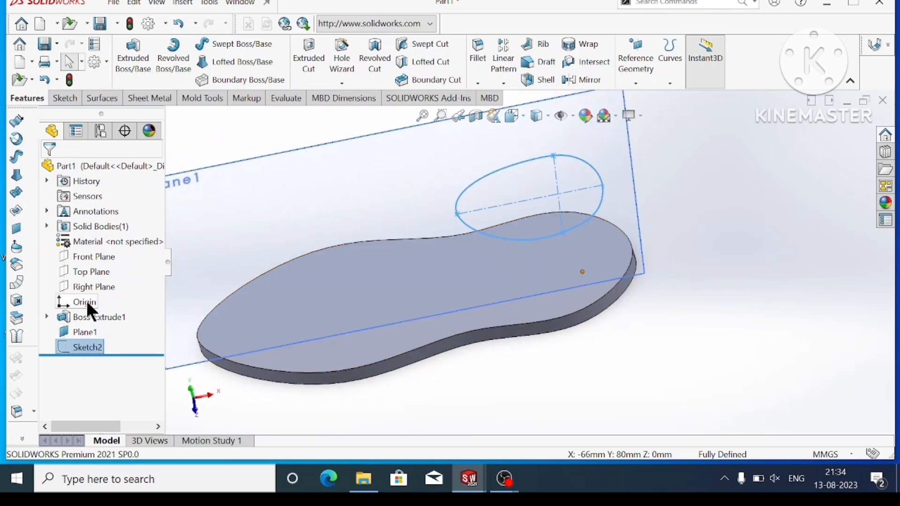
right_click(85, 331)
left_click(113, 162)
scroll(449, 261, "up", 2)
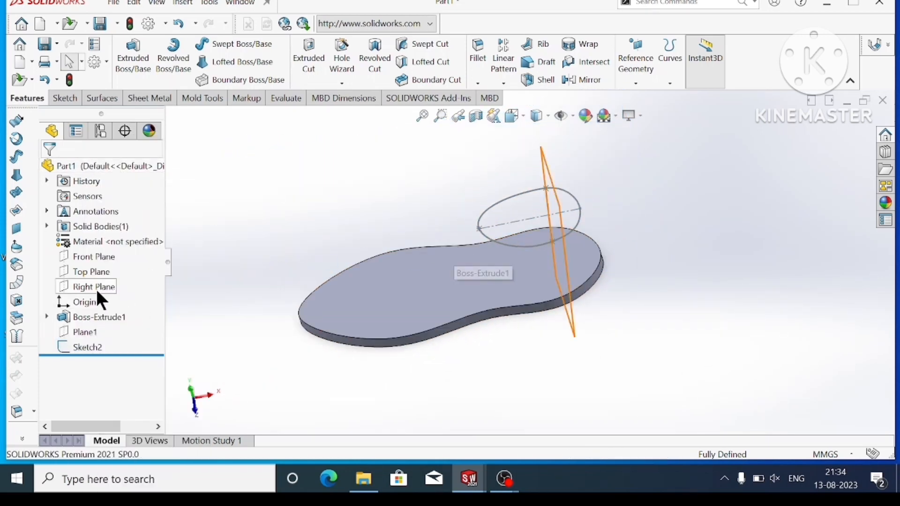
- Start a new sketch on the Front Plane
middle_click_drag(596, 236, 639, 230)
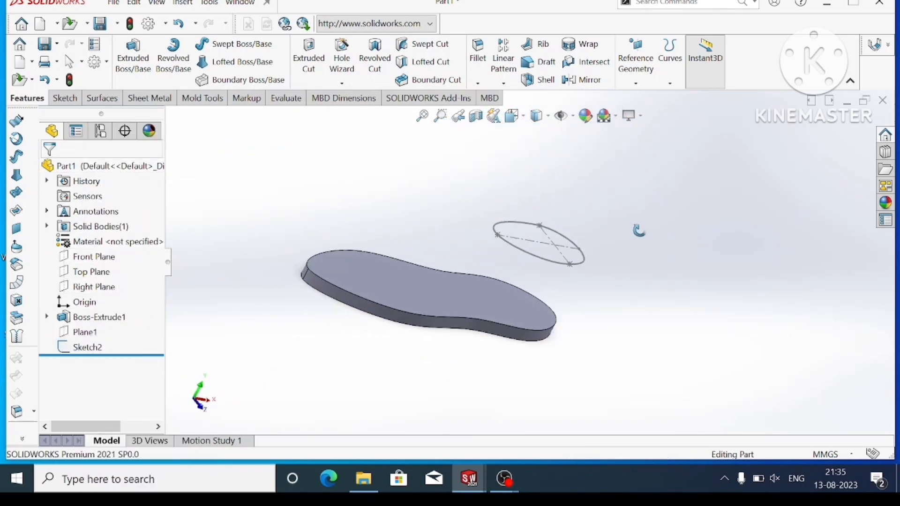
right_click(89, 256)
left_click(112, 230)
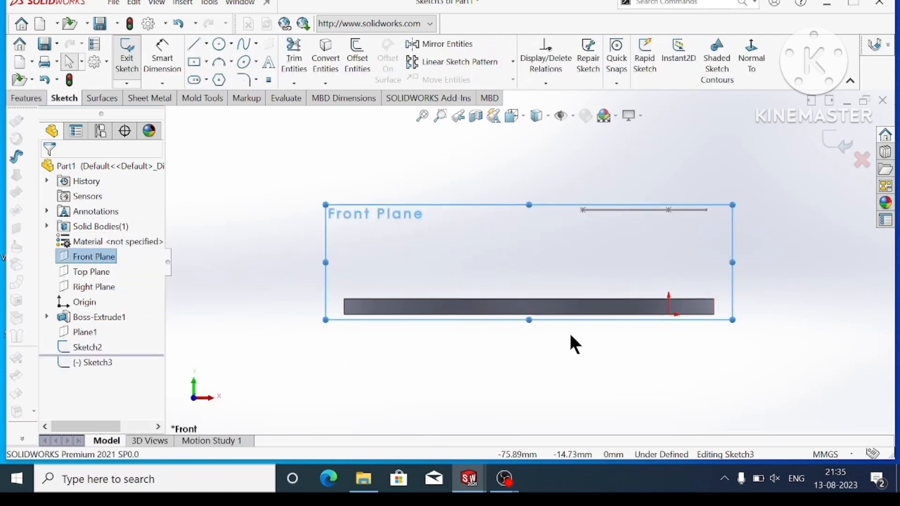
mouse_move(697, 267)
middle_mouse_down()
mouse_move(676, 275)
mouse_move(683, 280)
middle_mouse_up()
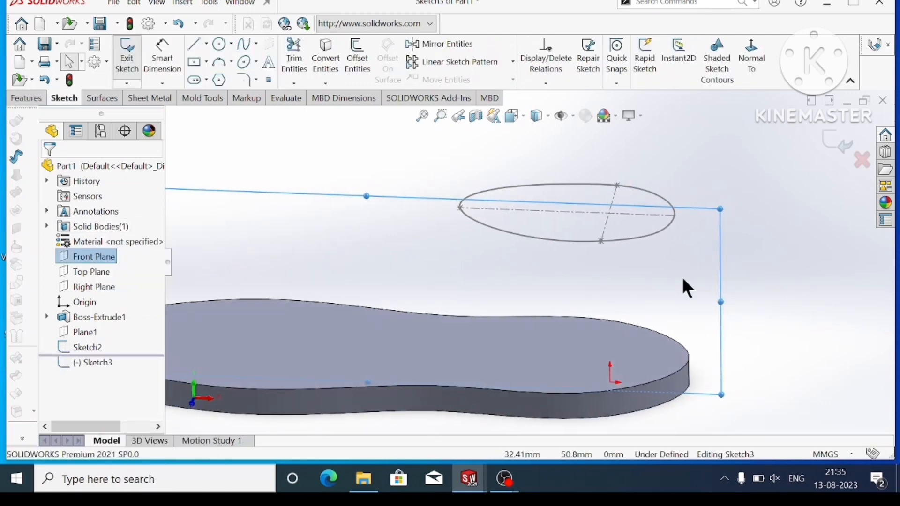
- Draw a line from the upper profile's heel-side endpoint down to the top edge of the sole at the heel
left_click(201, 45)
left_click(721, 209)
scroll(703, 352, "down", 5)
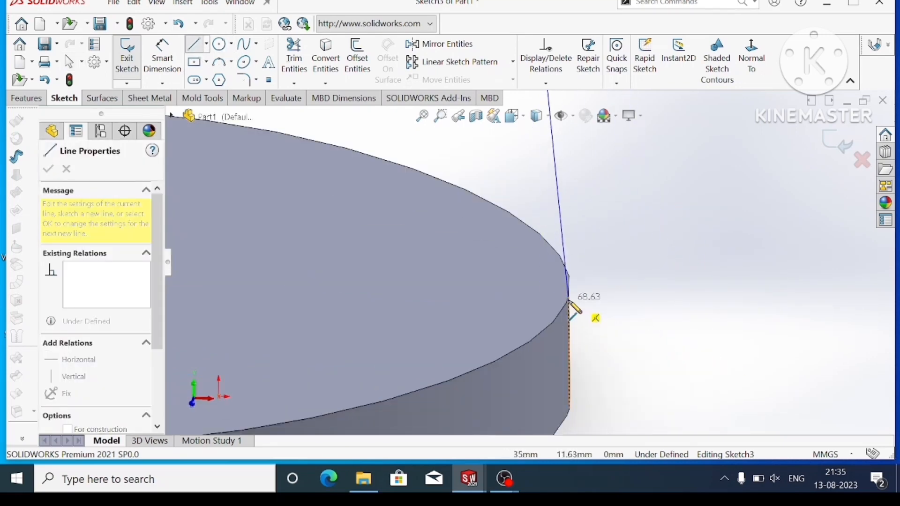
left_click(569, 301)
key("Escape")
scroll(608, 298, "up", 2)
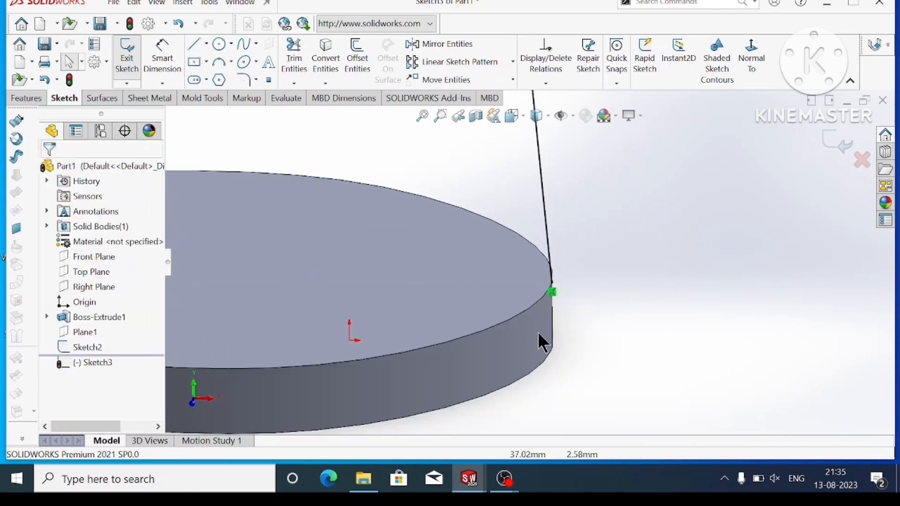
scroll(538, 332, "up", 5)
middle_click_drag(402, 255, 421, 261)
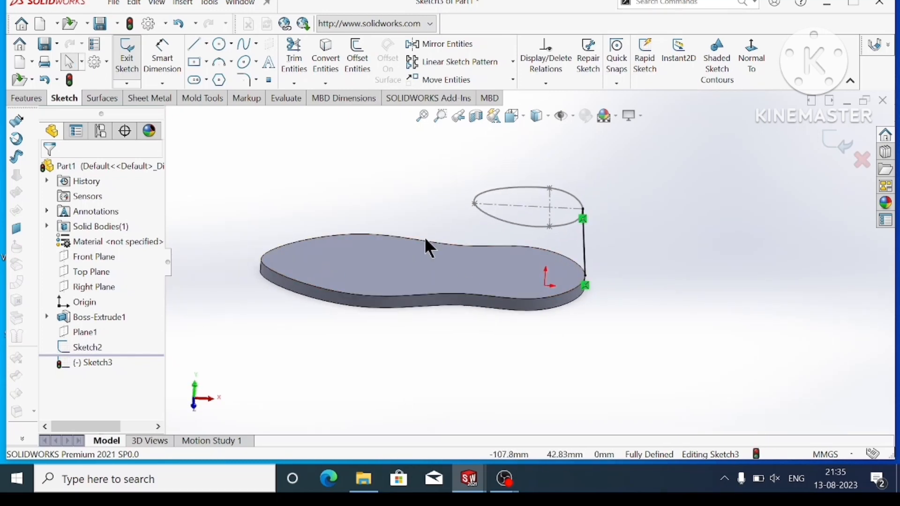
left_click(585, 243)
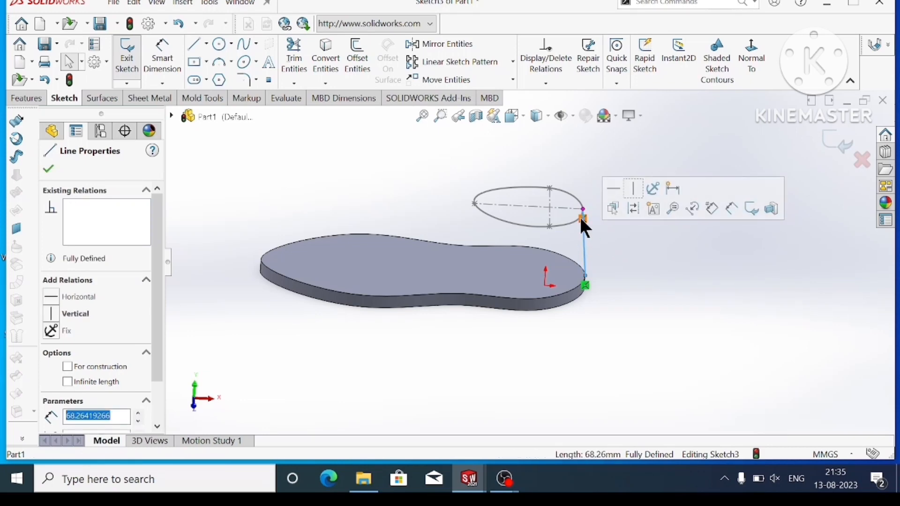
right_click(582, 224)
key("Escape")
left_click(690, 193)
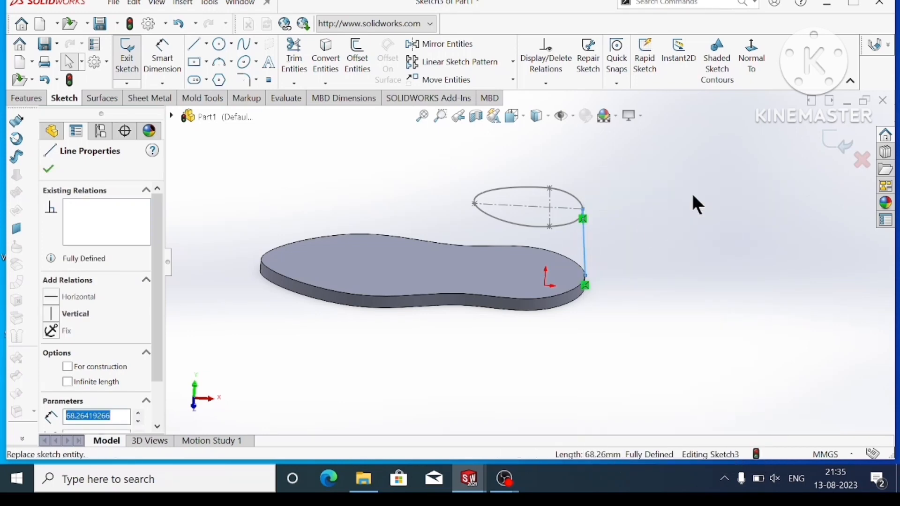
left_click(66, 169)
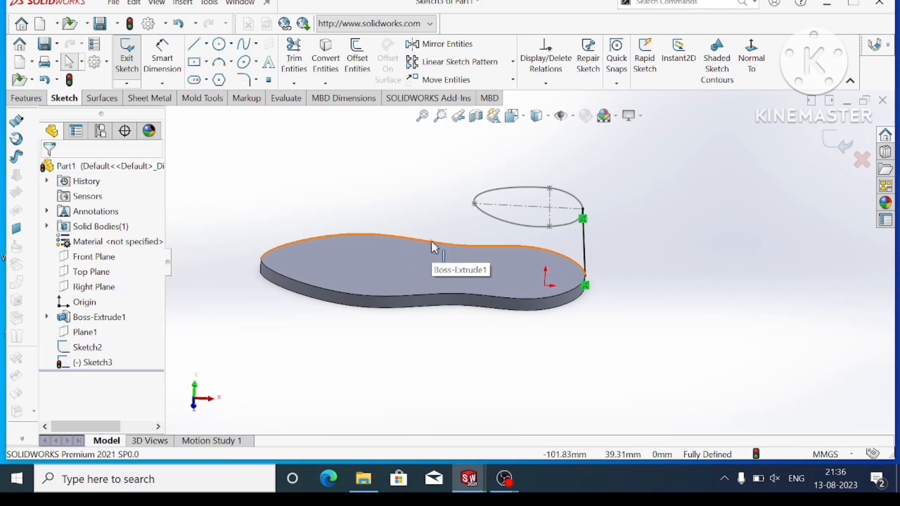
- Sketch a three-point spline from the upper profile's toe-side endpoint, through a point above the forefoot, to the sole's toe tip
scroll(565, 246, "down", 2)
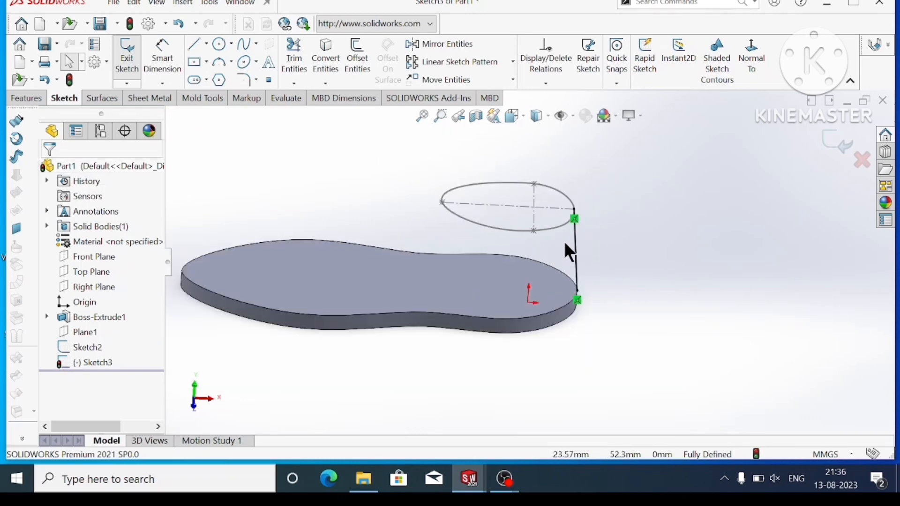
scroll(237, 193, "up", 2)
left_click(244, 44)
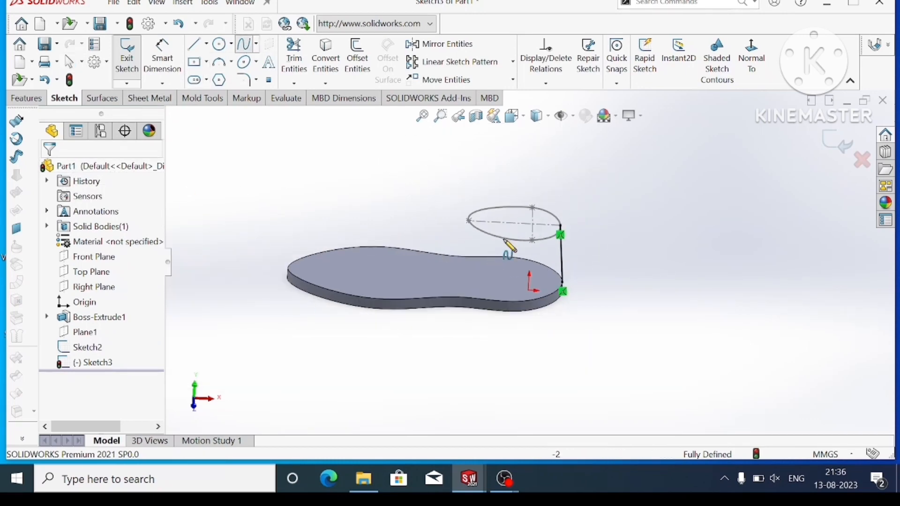
left_click(468, 220)
left_click(383, 247)
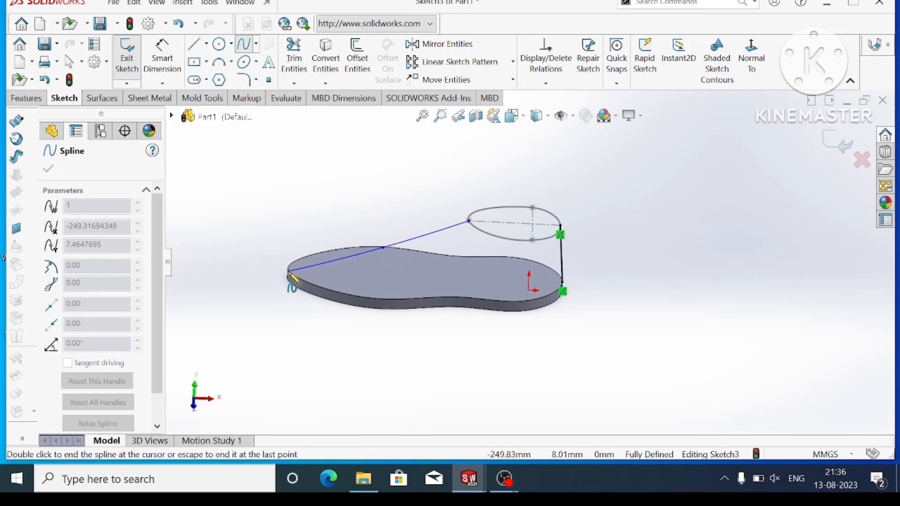
left_click(288, 268)
scroll(307, 271, "down", 7)
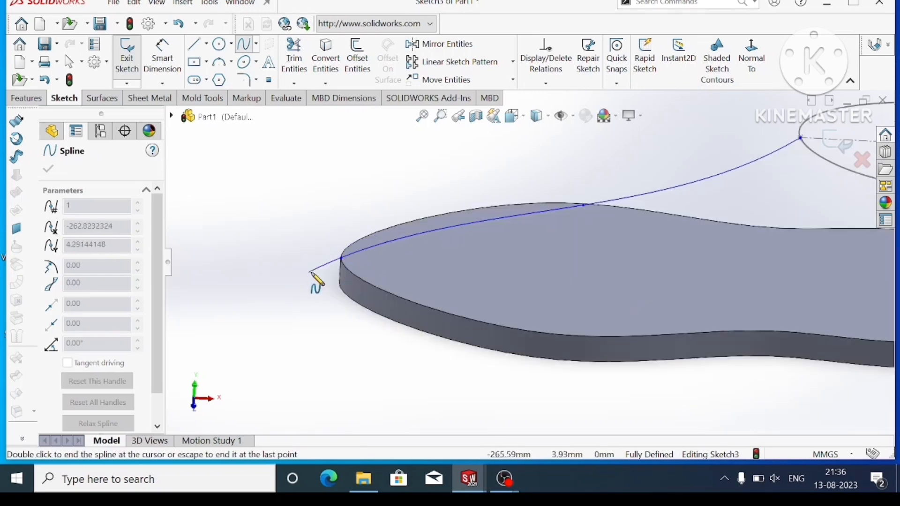
key("Escape")
scroll(360, 279, "down", 8)
scroll(534, 260, "up", 10)
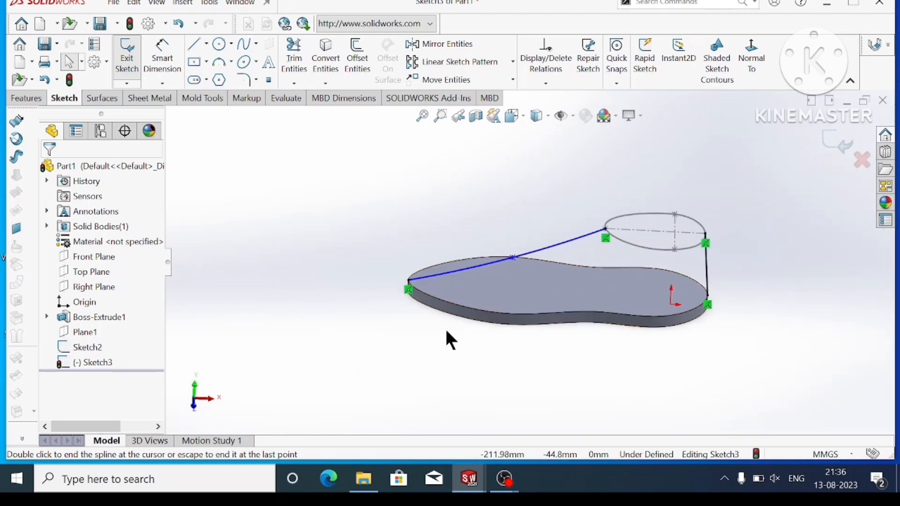
- Raise the toe spline's middle point so the curve arches upward over the forefoot
left_click(506, 261)
left_click(512, 257)
left_click_drag(512, 255, 515, 240)
left_click(317, 242)
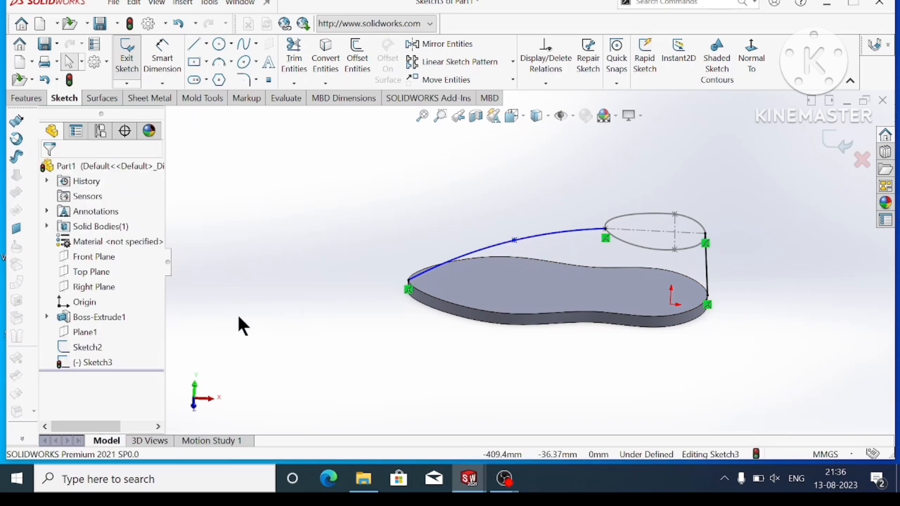
- Steepen the spline's tangent at the toe tip so the curve bulges upward from the sole
left_click(409, 279)
left_click(409, 279)
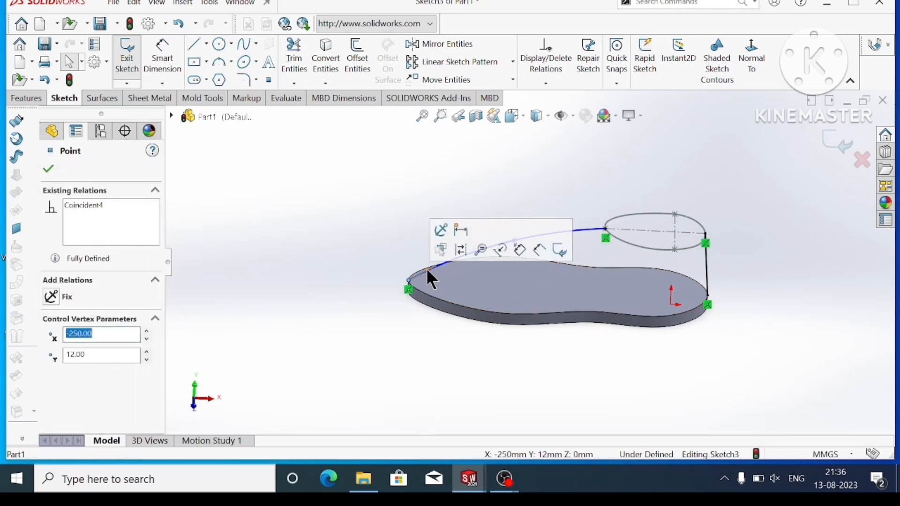
left_click_drag(426, 261, 425, 258)
left_click(325, 280)
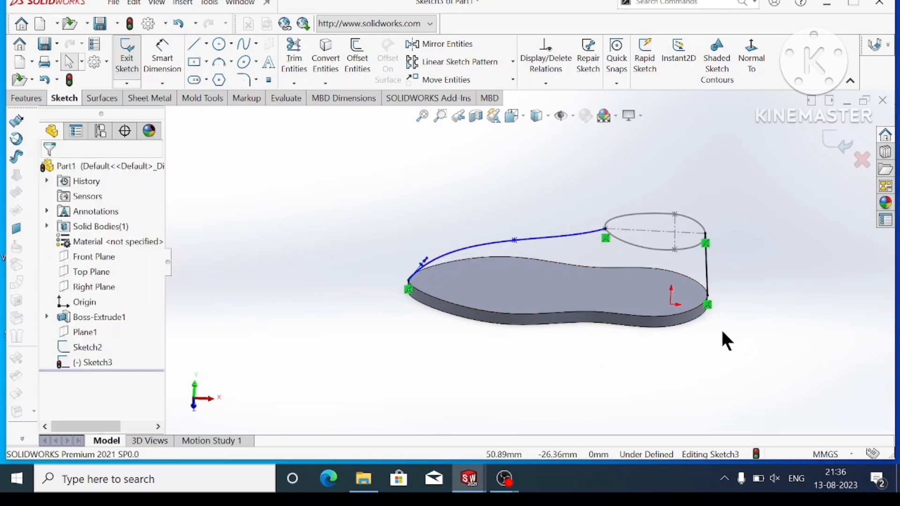
- Bend the spline's ankle-side end down into a concave curve and adjust the tangent handles at its middle point
left_click(606, 237)
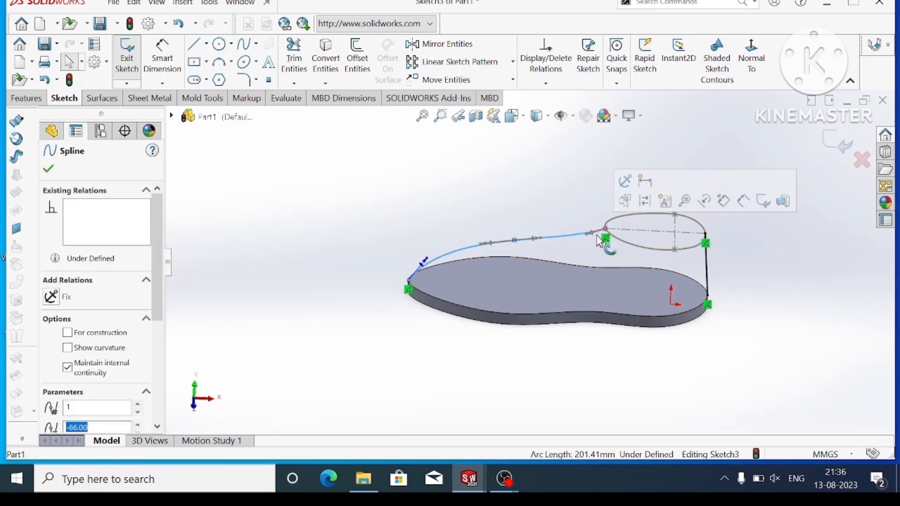
left_click_drag(604, 238, 596, 243)
scroll(568, 245, "down", 3)
left_click(472, 240)
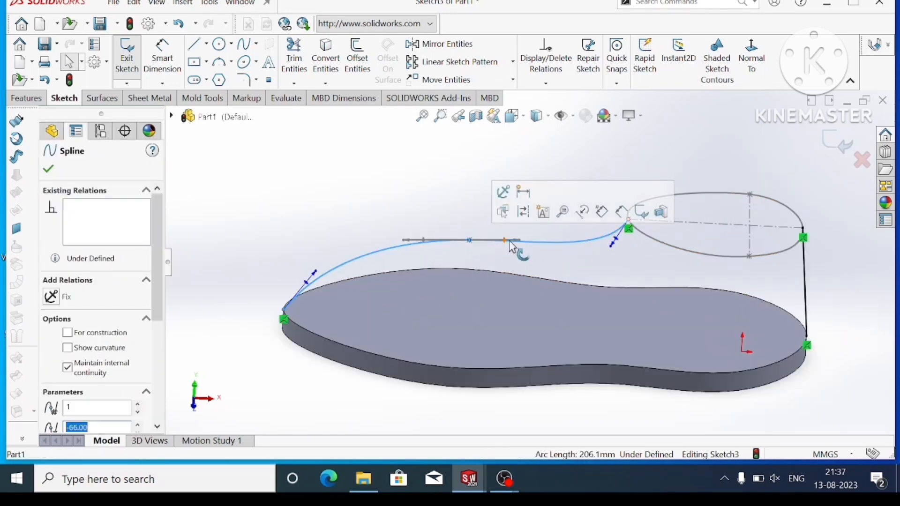
mouse_move(510, 240)
left_mouse_down()
mouse_move(509, 251)
mouse_move(515, 237)
left_mouse_up()
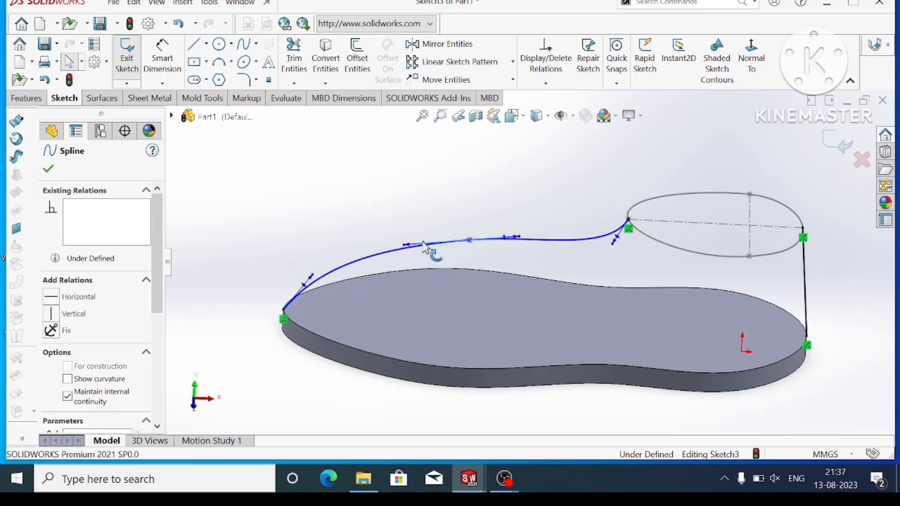
left_click_drag(426, 247, 425, 247)
scroll(566, 292, "up", 3)
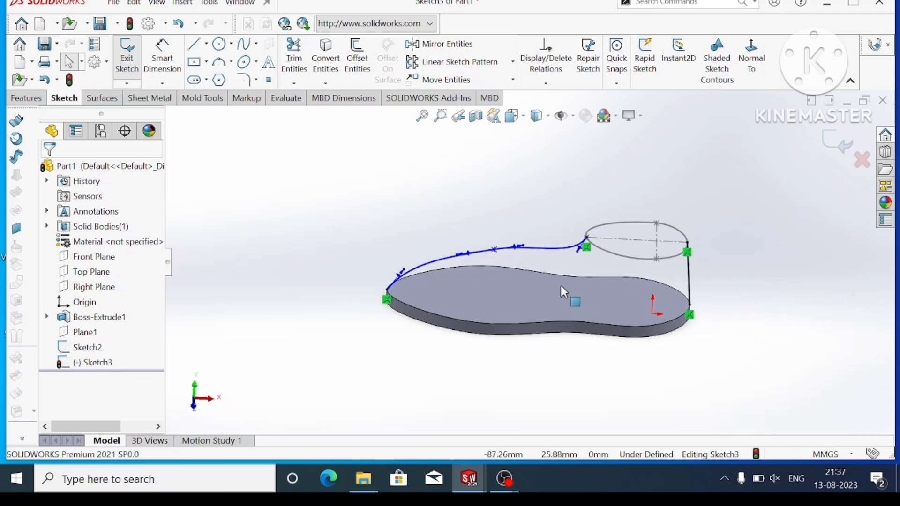
- Exit the Front Plane sketch containing the heel line and toe spline
scroll(627, 283, "down", 2)
scroll(545, 278, "up", 2)
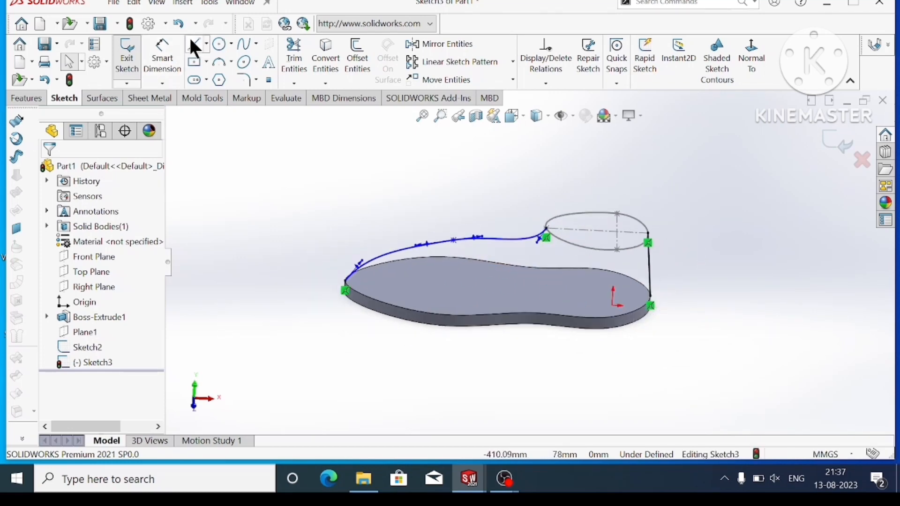
left_click(194, 46)
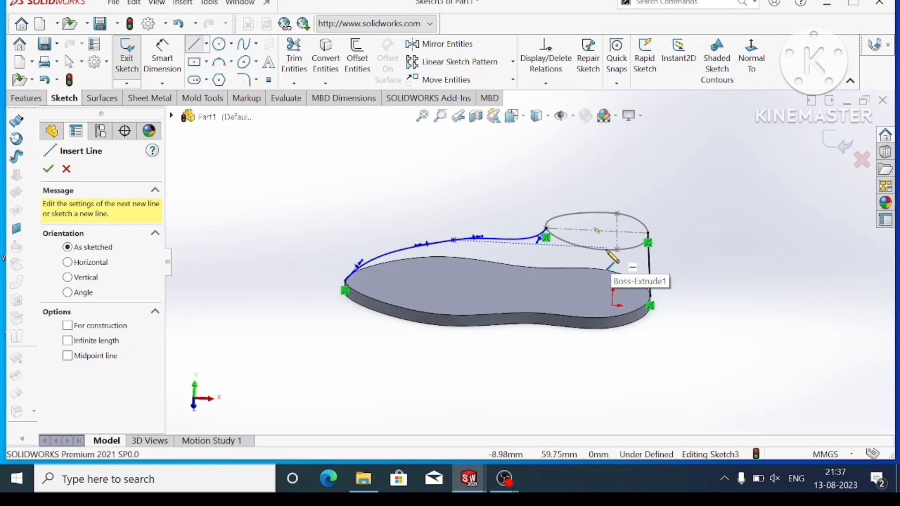
left_click(49, 170)
scroll(500, 201, "down", 4)
scroll(500, 201, "up", 3)
left_click(839, 142)
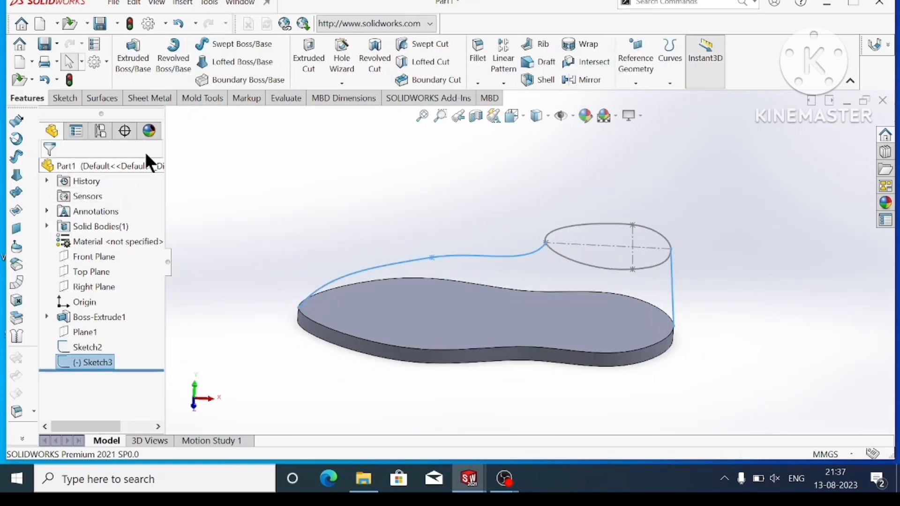
- Start a 3D sketch and draw a two-point spline from the ankle profile's near side down to the sole's top edge
left_click(65, 98)
left_click(126, 84)
left_click(152, 115)
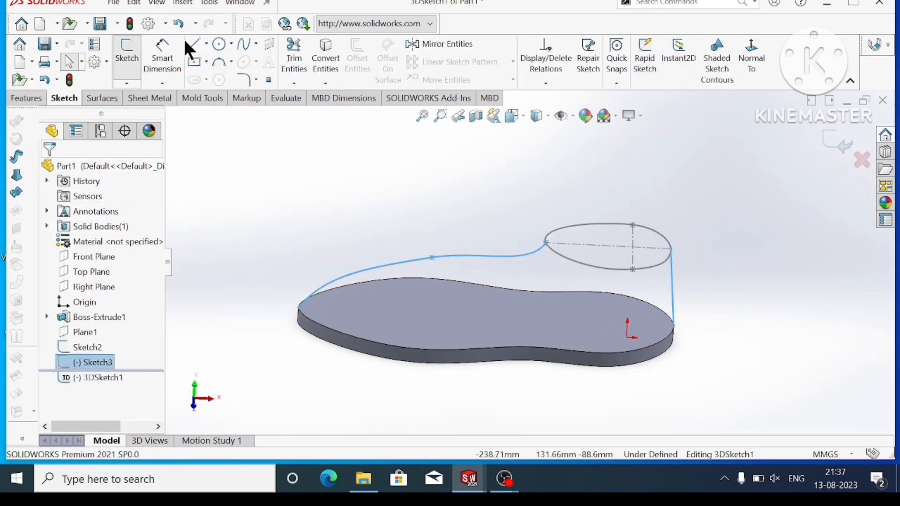
left_click(194, 45)
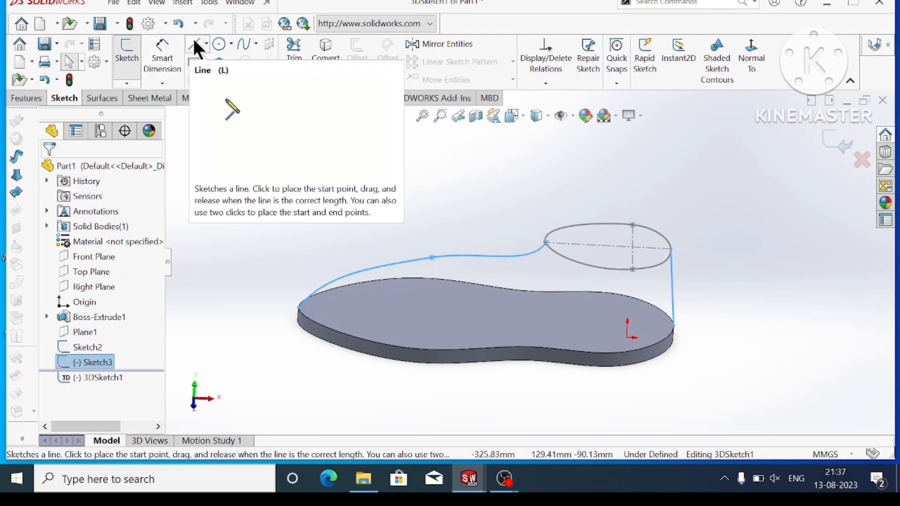
left_click(245, 44)
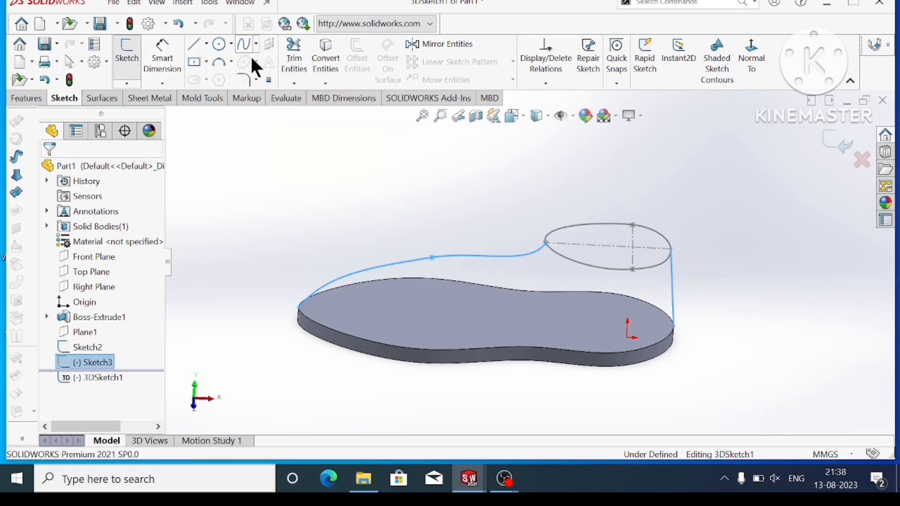
left_click(619, 269)
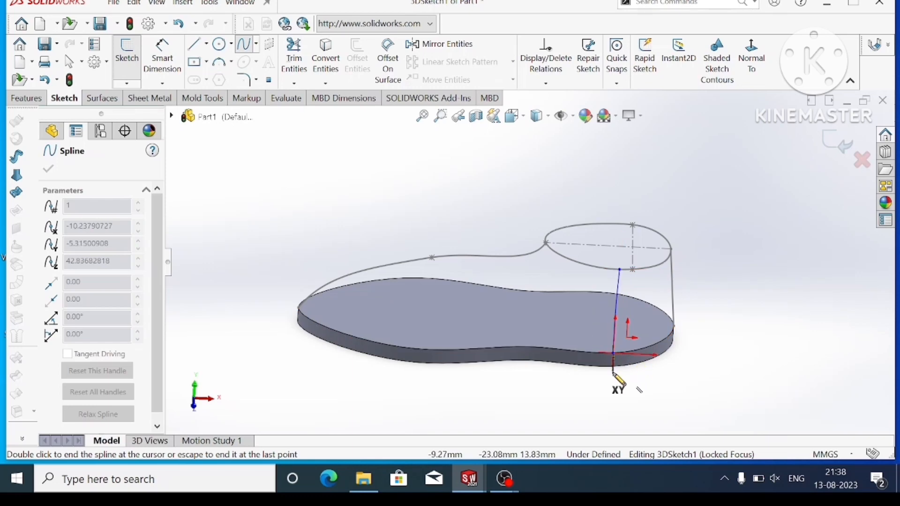
key("Escape")
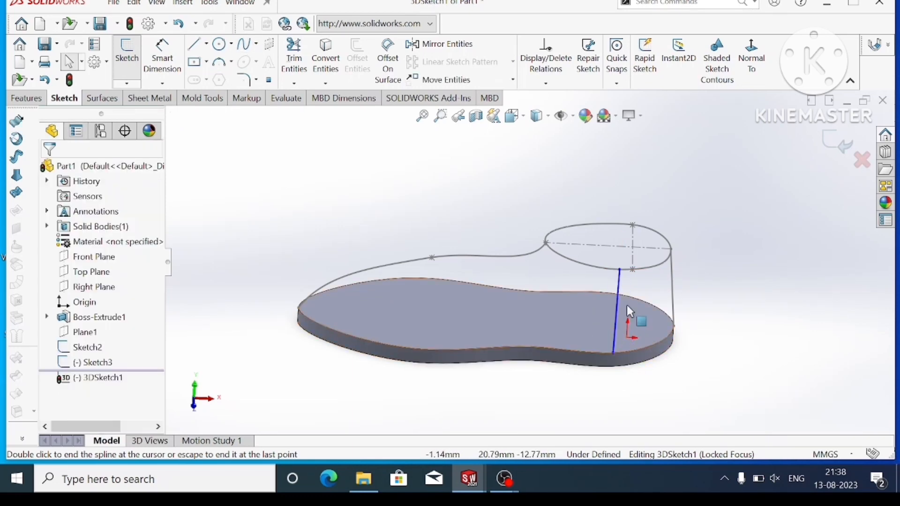
- Draw a second two-point spline from the ankle profile's far side down to the sole's opposite top edge
middle_click_drag(638, 319, 705, 339)
scroll(704, 339, "up", 4)
left_click(244, 45)
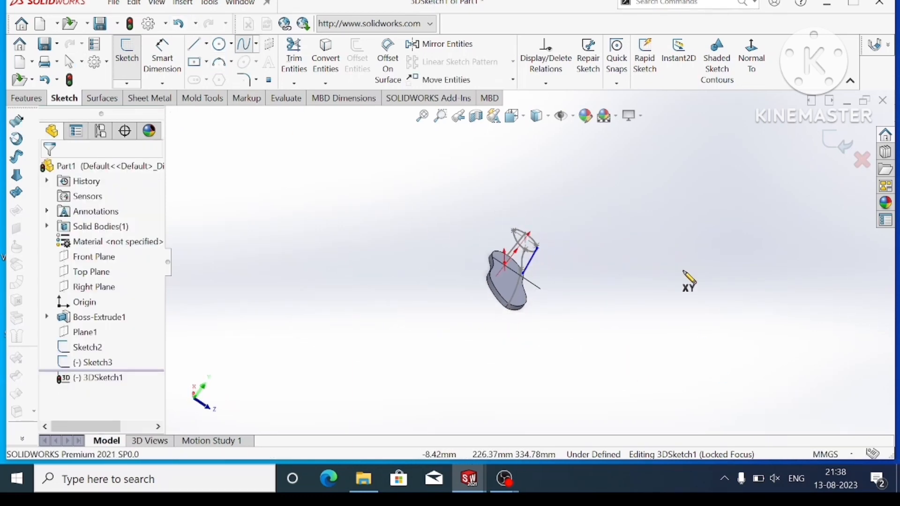
left_click(514, 237)
left_click(493, 257)
scroll(533, 264, "up", 2)
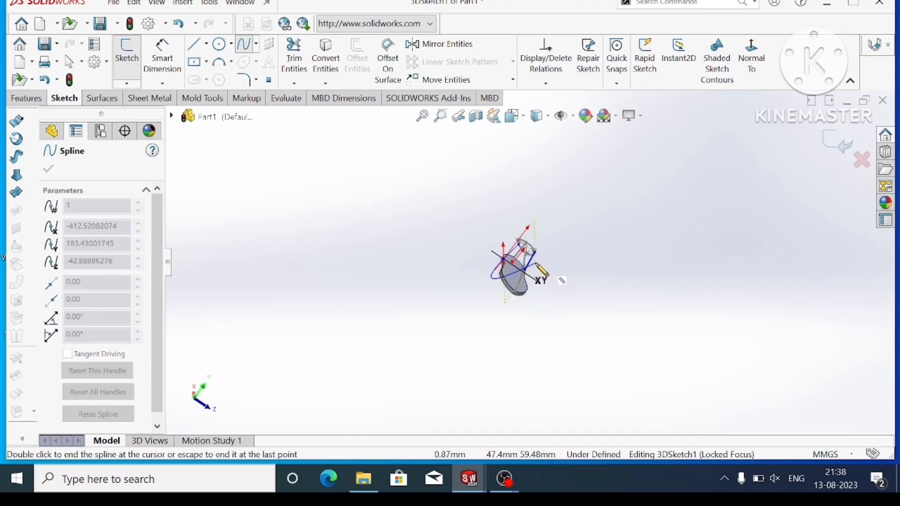
key("Escape")
- Examine the side, heel and toe guide curves from several angles
middle_click_drag(462, 268, 486, 299)
scroll(627, 230, "down", 4)
scroll(490, 307, "down", 5)
right_click(482, 324)
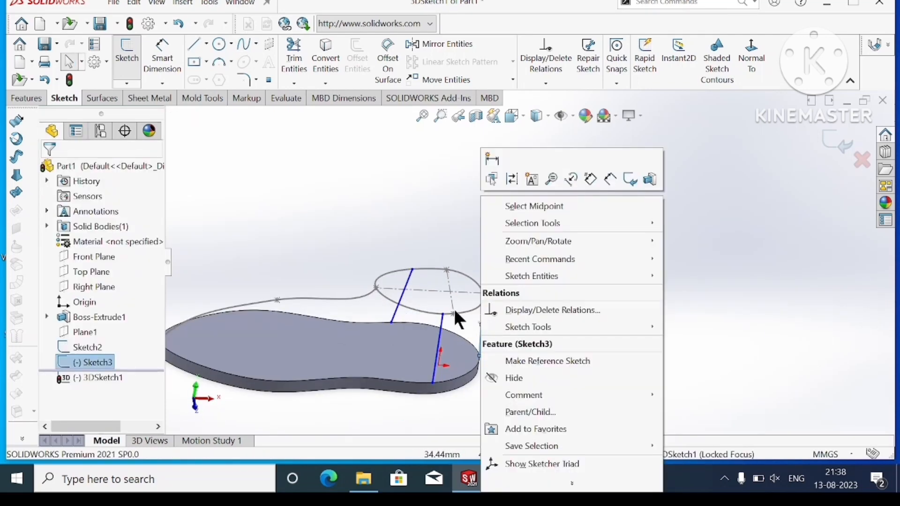
key("Escape")
scroll(490, 281, "up", 3)
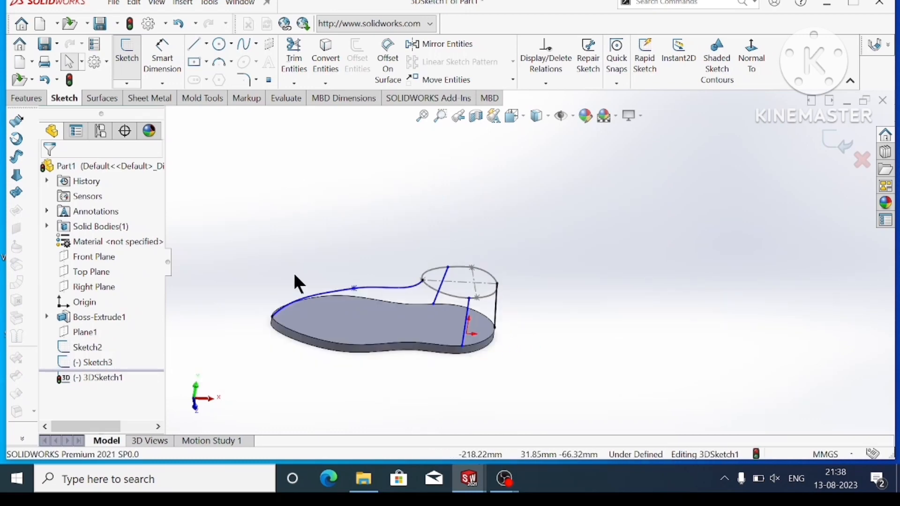
scroll(480, 313, "down", 4)
scroll(396, 288, "up", 4)
scroll(396, 287, "down", 3)
middle_click_drag(518, 291, 259, 220)
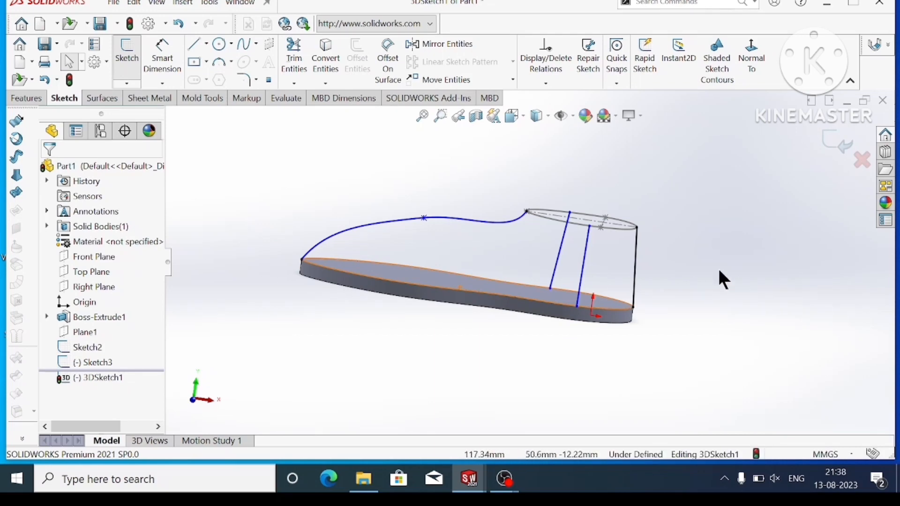
scroll(361, 222, "down", 1)
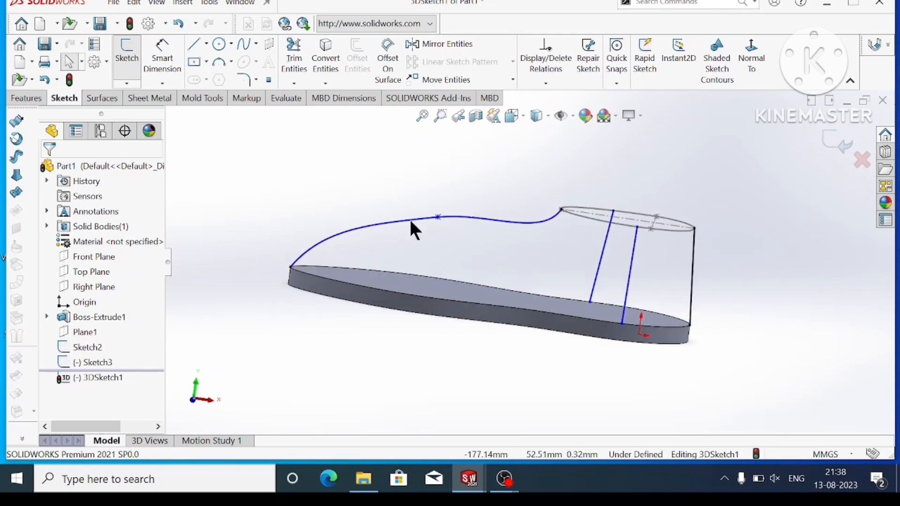
scroll(528, 226, "down", 1)
scroll(544, 246, "up", 1)
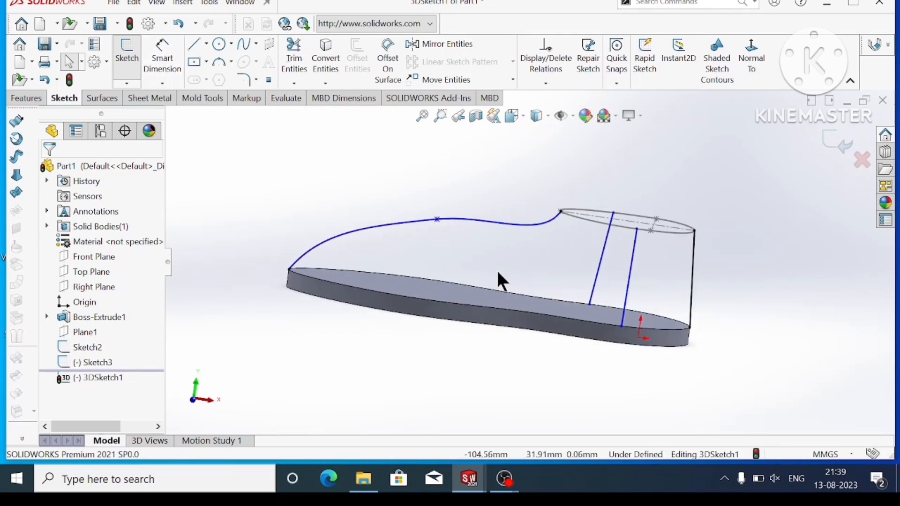
- Exit the 3D sketch containing the two side guide curves
middle_click_drag(604, 283, 598, 342)
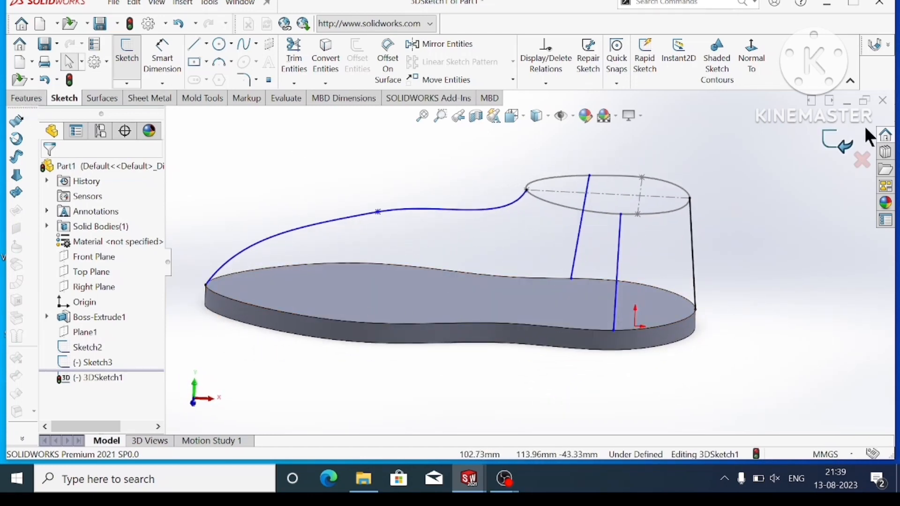
left_click(836, 141)
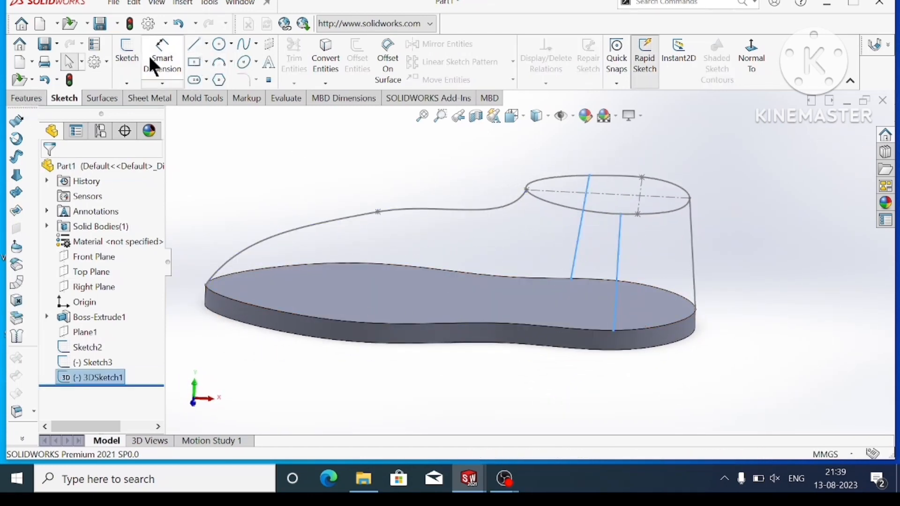
left_click(26, 98)
left_click(101, 98)
left_click(231, 66)
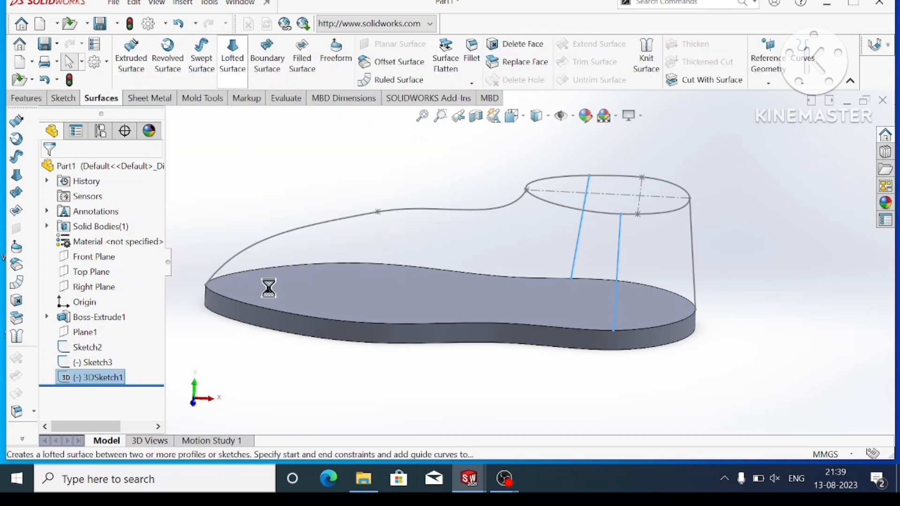
left_click(553, 204)
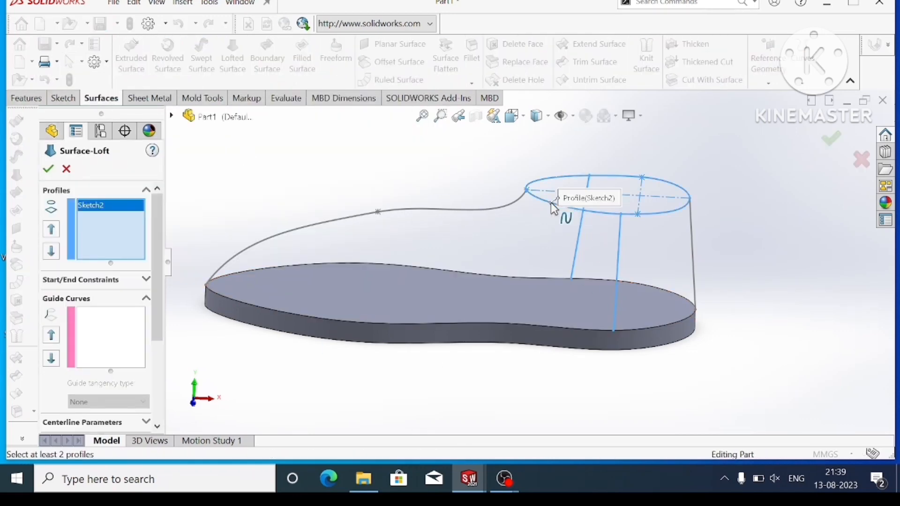
left_click(617, 291)
left_click(643, 324)
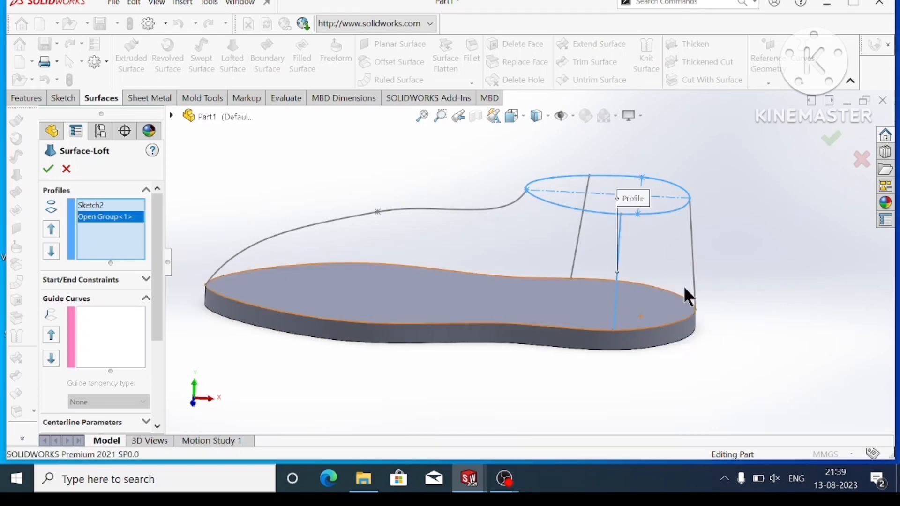
left_click(694, 258)
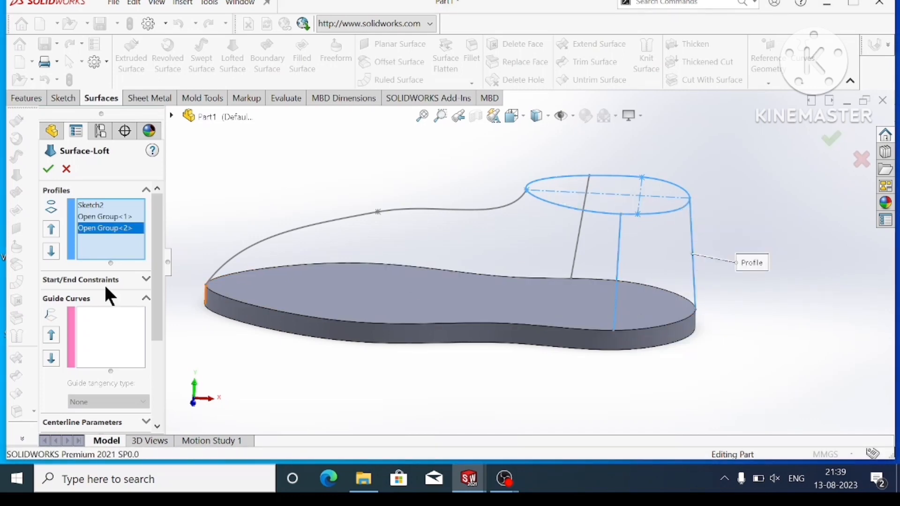
left_click(66, 168)
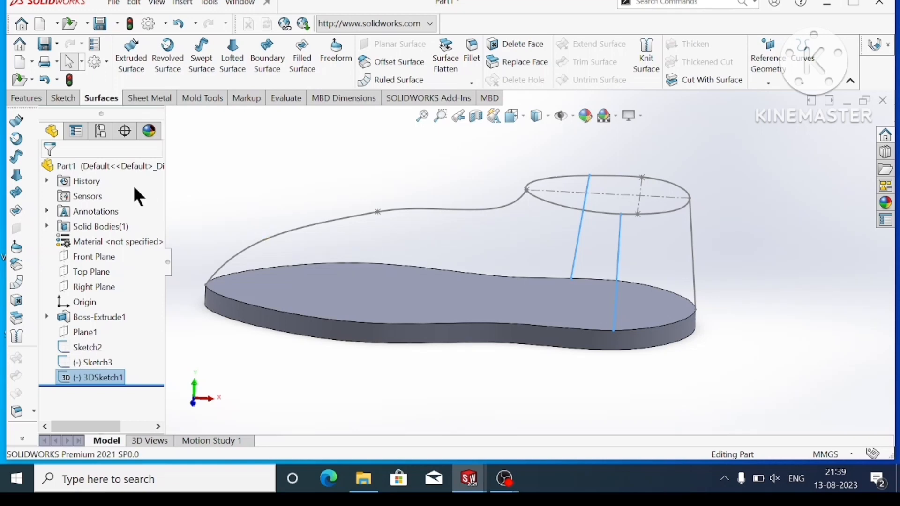
left_click(231, 56)
left_click(326, 299)
left_click(106, 330)
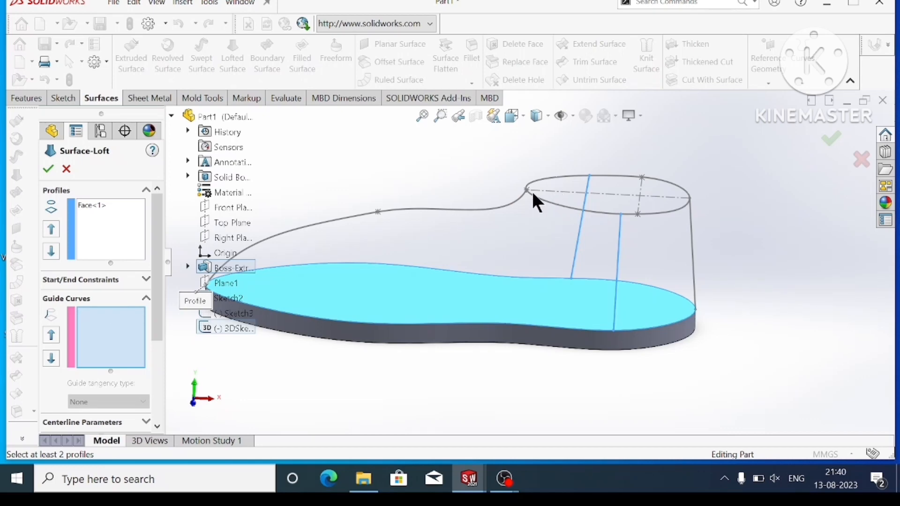
left_click(66, 168)
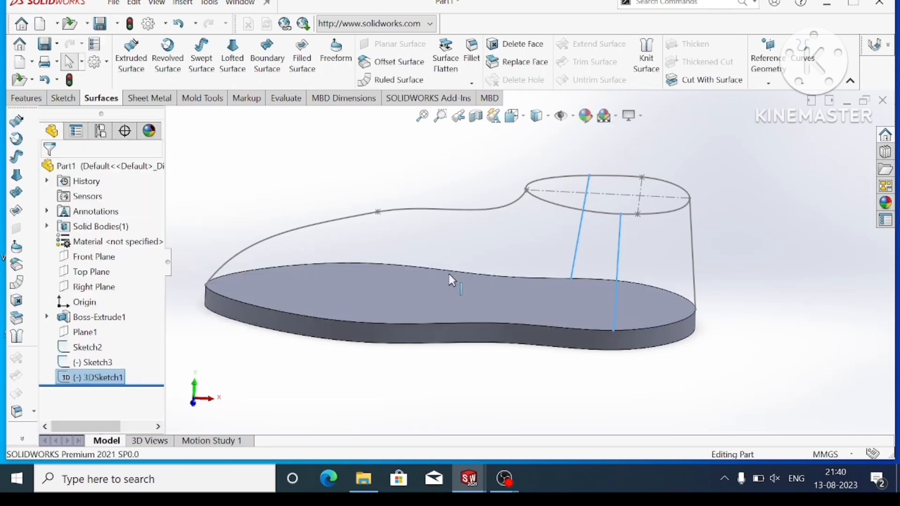
- Start a lofted surface using the sole's top face and the ankle sketch as its profiles
scroll(506, 261, "down", 1)
scroll(544, 244, "up", 2)
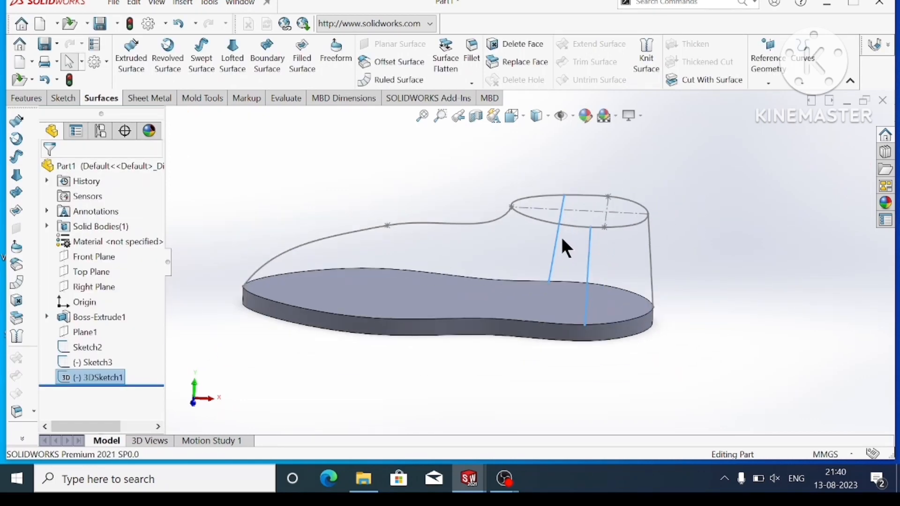
left_click(228, 66)
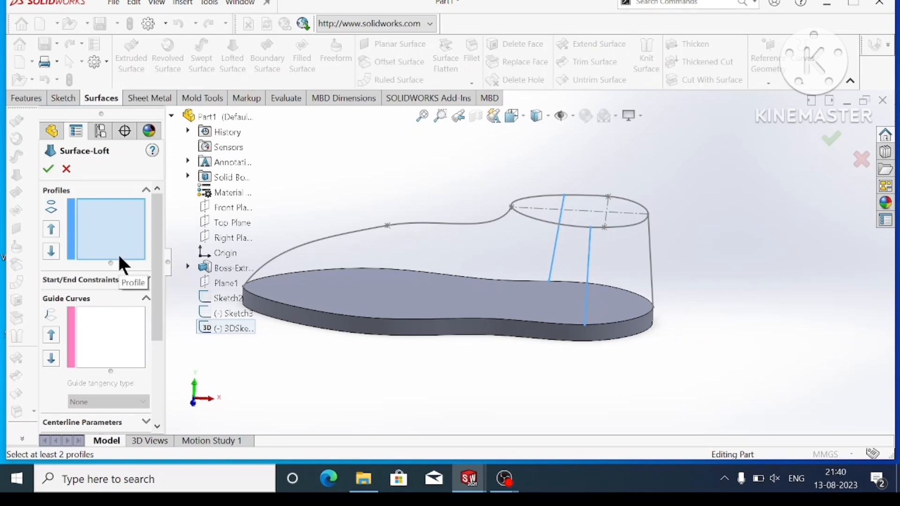
left_click(385, 305)
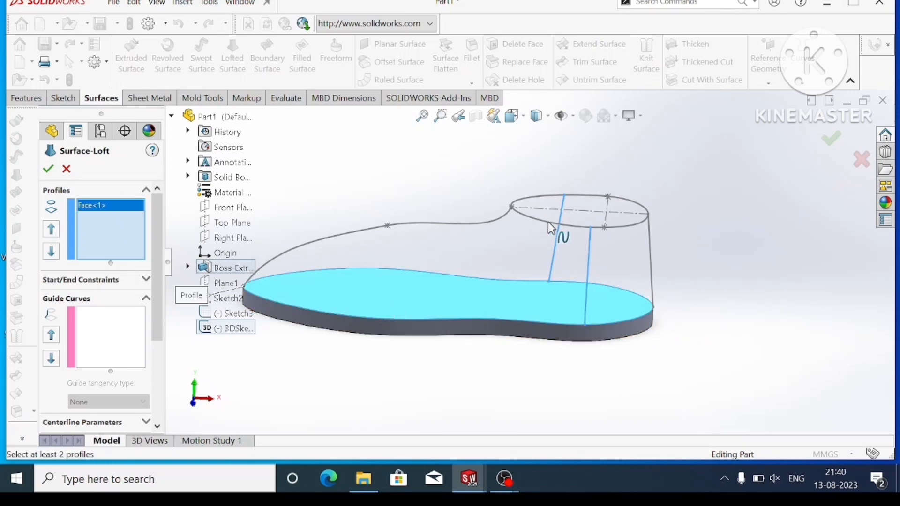
left_click(551, 227)
- Add the toe and heel curves as separate open guide curves and create the lofted surface
left_click(85, 334)
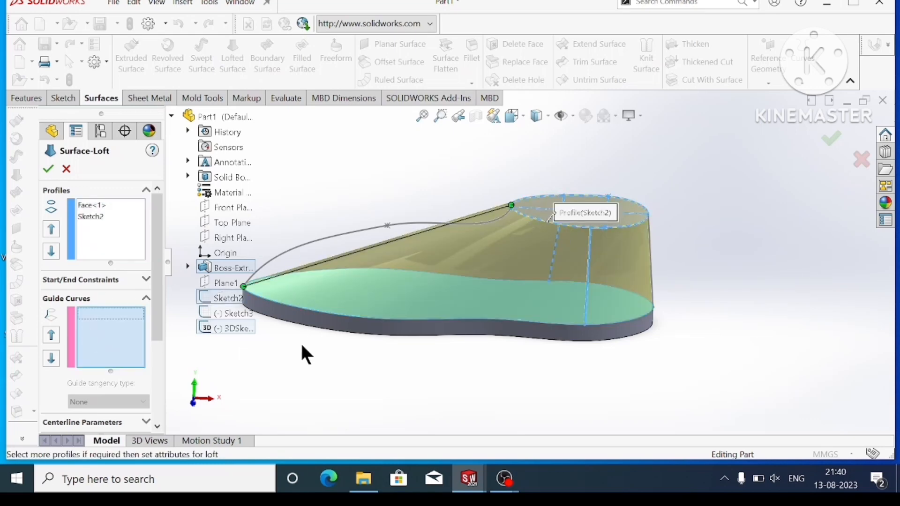
left_click(365, 236)
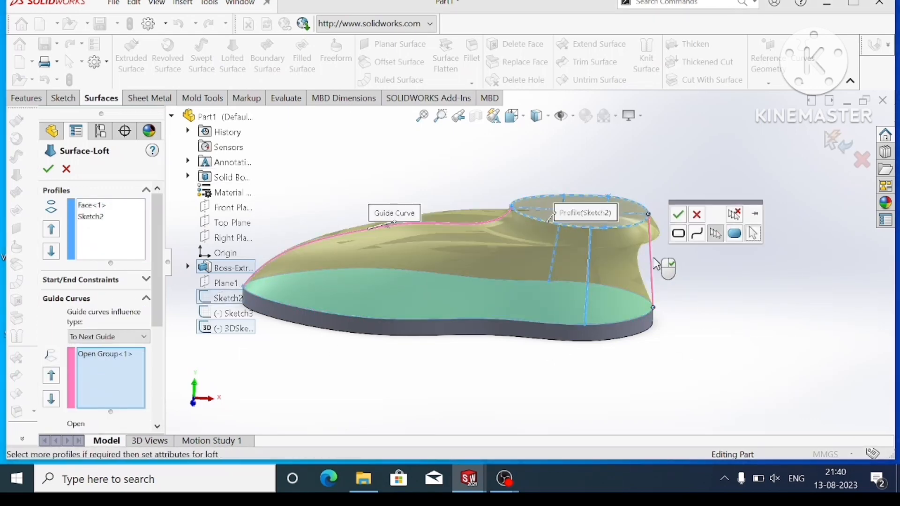
left_click(677, 215)
middle_click_drag(679, 227, 691, 268)
scroll(542, 280, "up", 4)
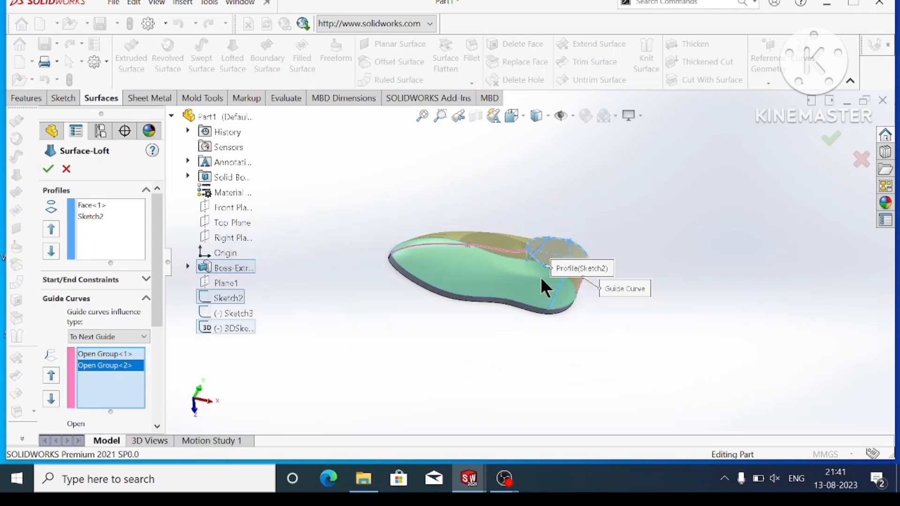
left_click(49, 170)
- Delete the 3D sketch that contains the two side guide curves
scroll(514, 281, "up", 5)
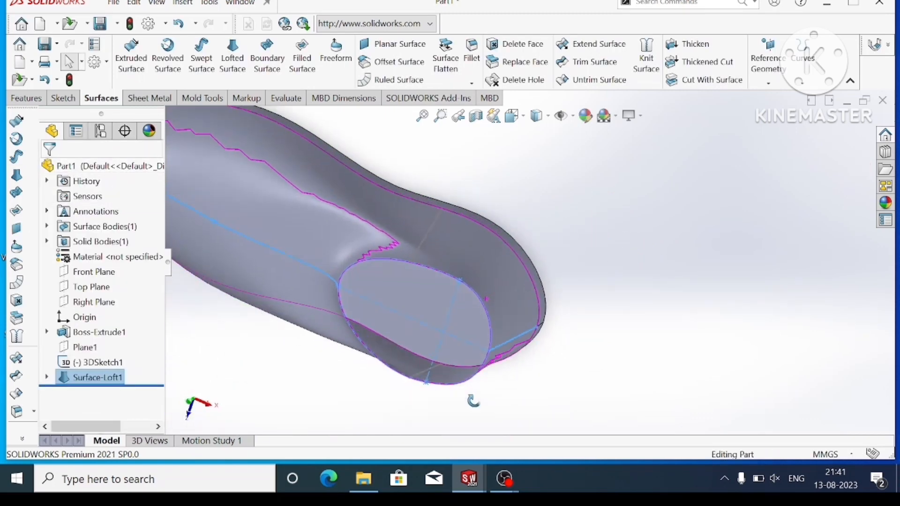
scroll(511, 239, "down", 2)
left_click(509, 230)
scroll(536, 318, "up", 6)
middle_click_drag(538, 318, 322, 229)
scroll(444, 281, "down", 3)
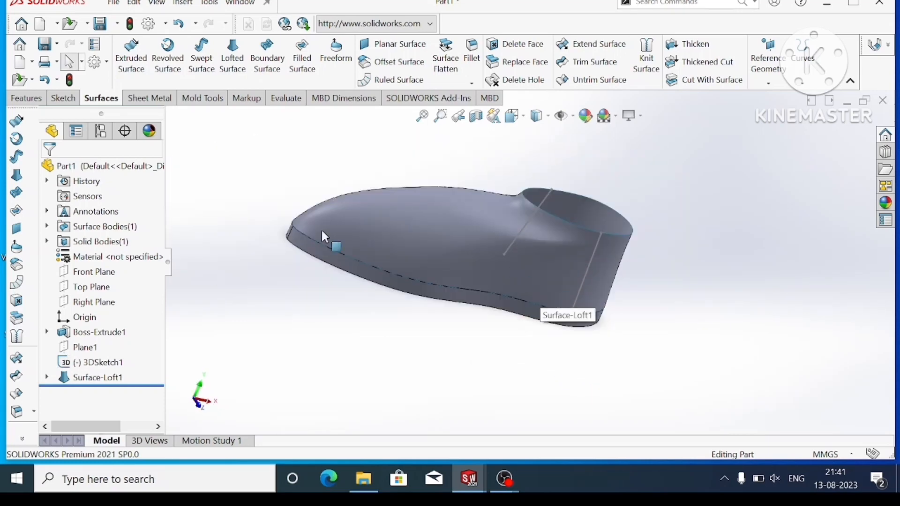
right_click(527, 221)
left_click(539, 370)
key("Return")
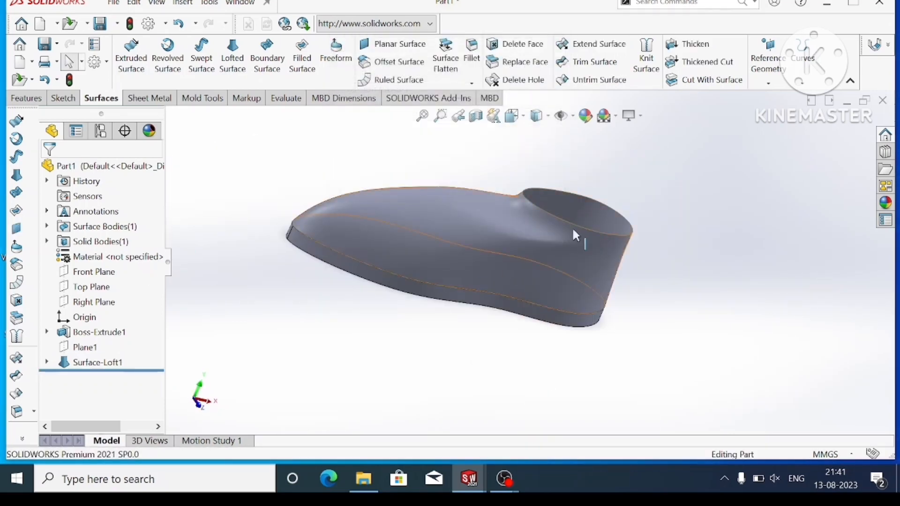
- Undo the deletion of the 3D sketch
middle_click_drag(572, 235, 329, 320)
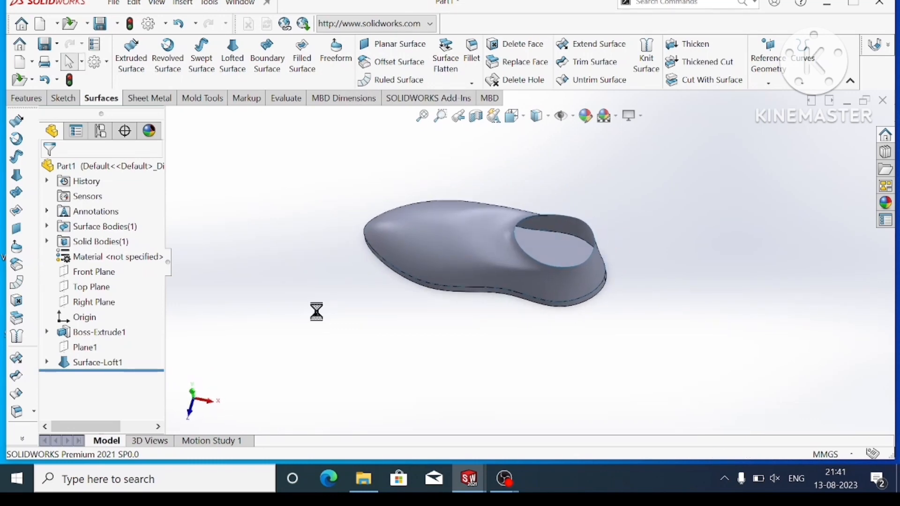
key("ctrl+z")
scroll(519, 273, "down", 1)
middle_click_drag(521, 275, 541, 230)
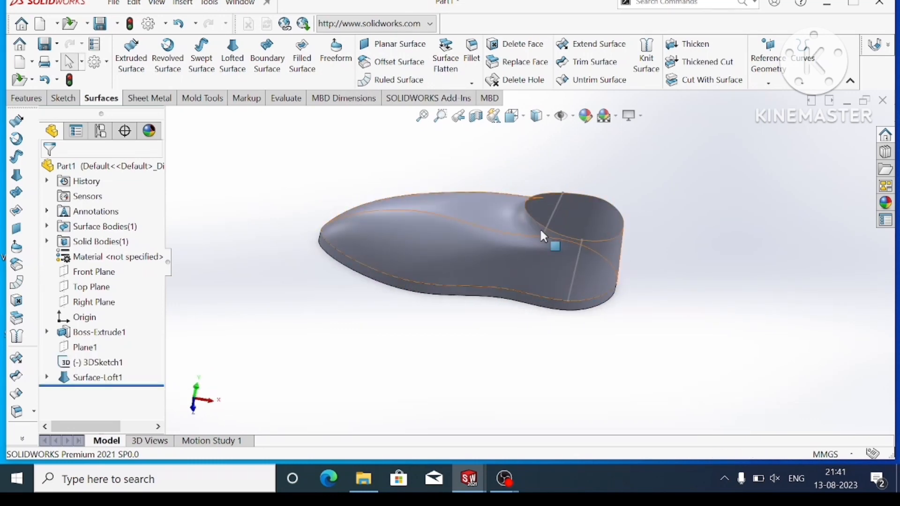
- Edit the lofted surface and add the two side splines of the 3D sketch as further open guide curves
right_click(85, 376)
left_click(96, 159)
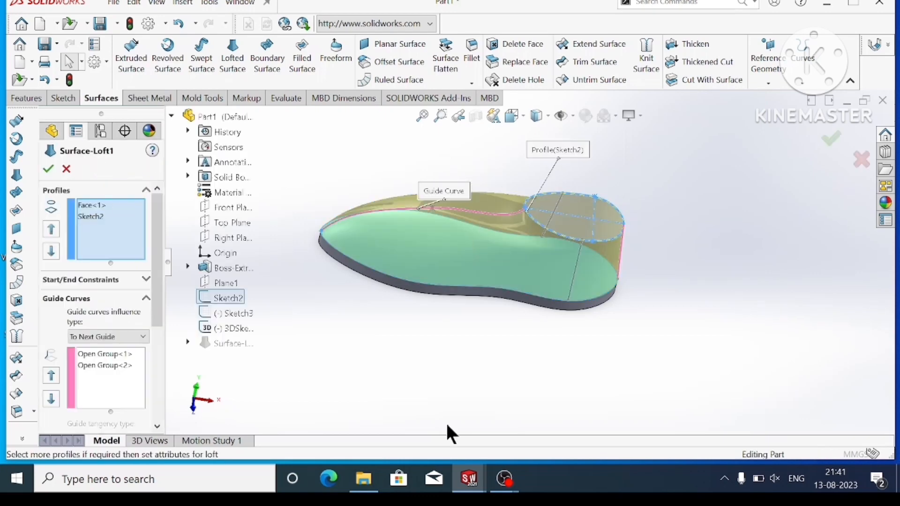
left_click(581, 263)
left_click(606, 210)
middle_click_drag(604, 213, 566, 313)
left_click(526, 259)
left_click(558, 213)
middle_click_drag(562, 217, 638, 249)
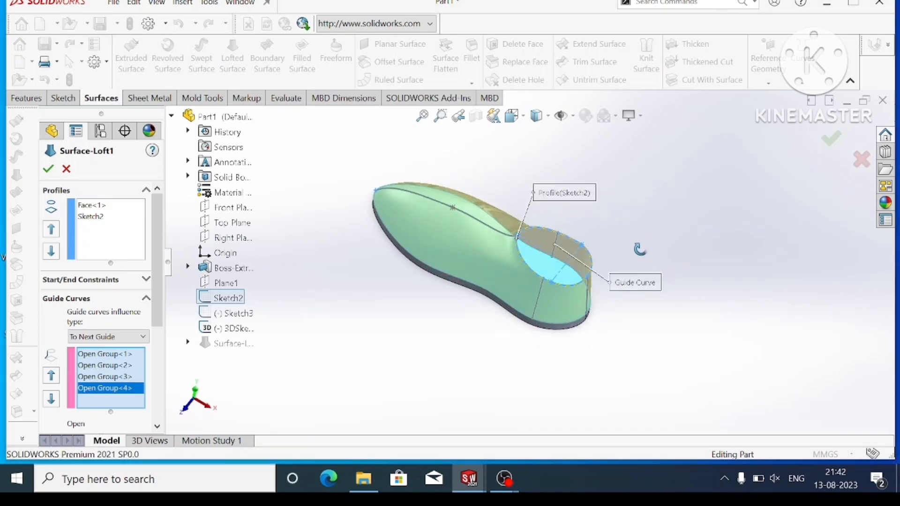
left_click(47, 169)
- Sketch a center rectangle about 111 by 17 mm on Plane1, spanning lengthwise from the shoe's upper into the ankle opening
middle_click_drag(542, 262, 564, 398)
scroll(562, 225, "up", 1)
right_click(80, 346)
left_click(88, 163)
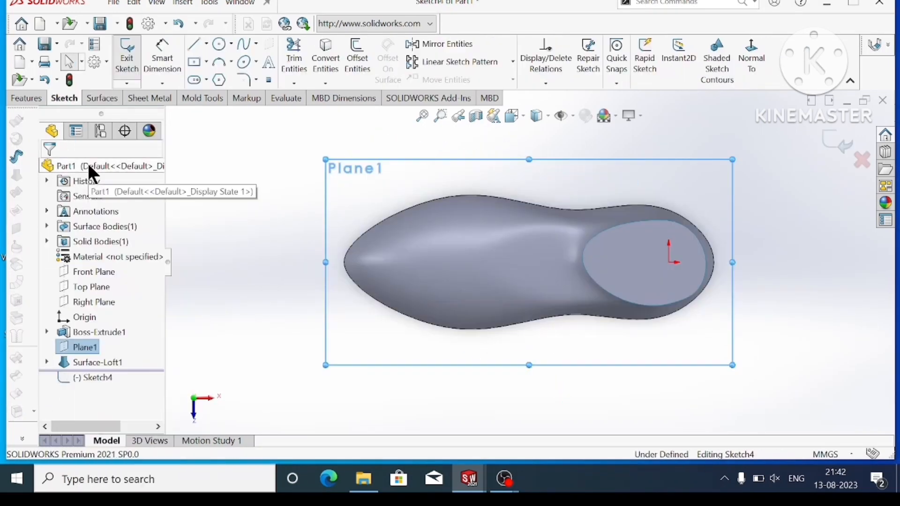
mouse_move(609, 244)
middle_mouse_down()
mouse_move(675, 220)
mouse_move(707, 190)
middle_mouse_up()
left_click(751, 58)
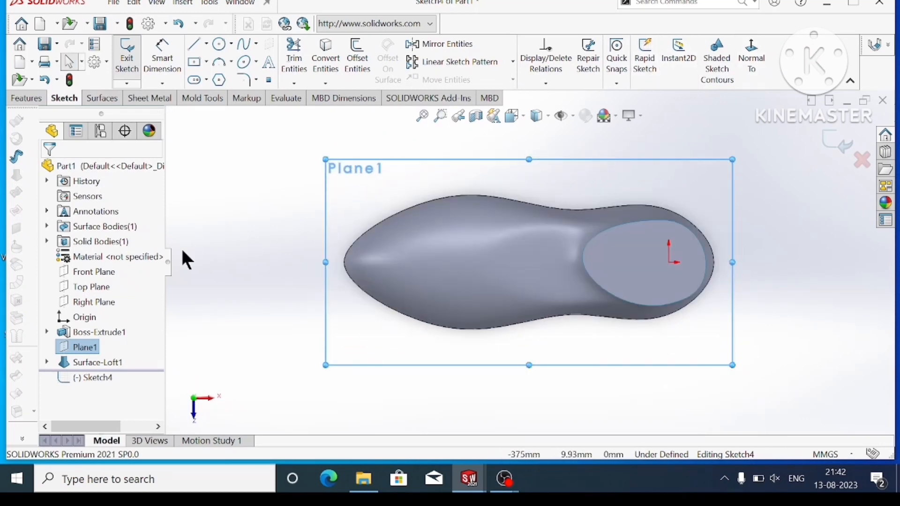
left_click(209, 94)
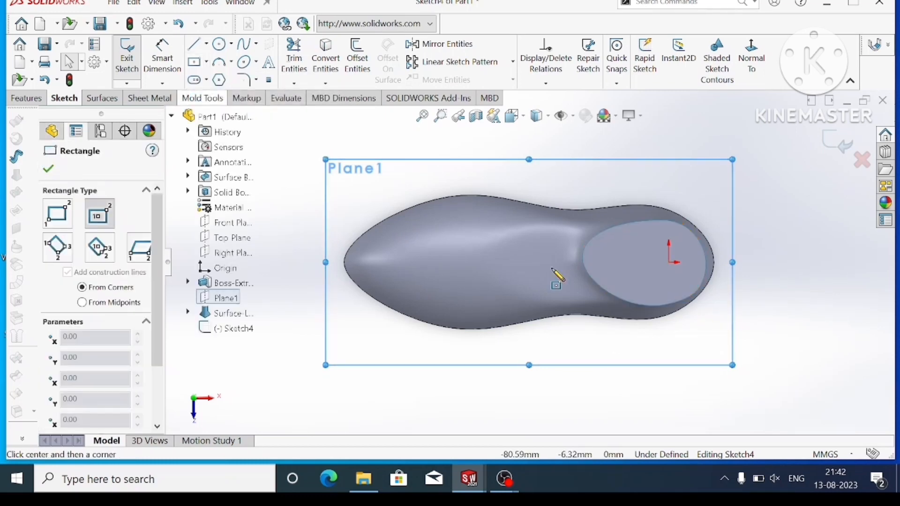
left_click(533, 263)
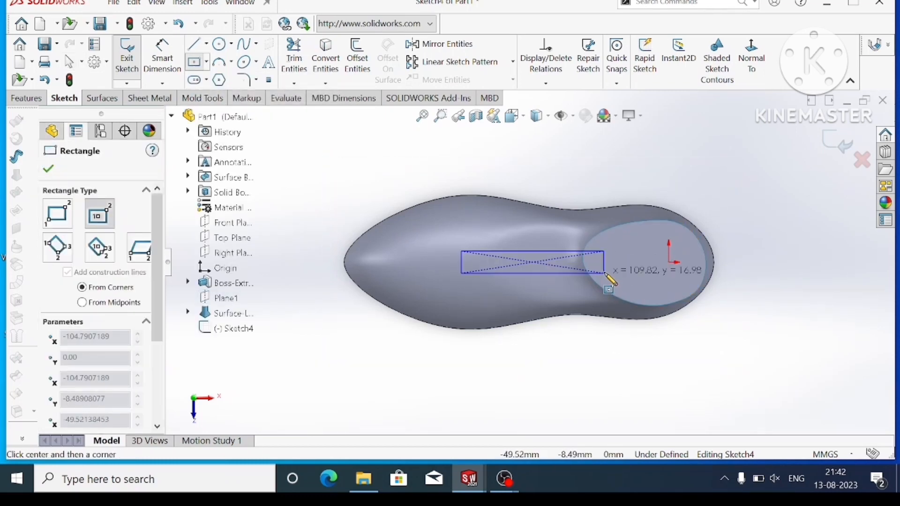
left_click(605, 273)
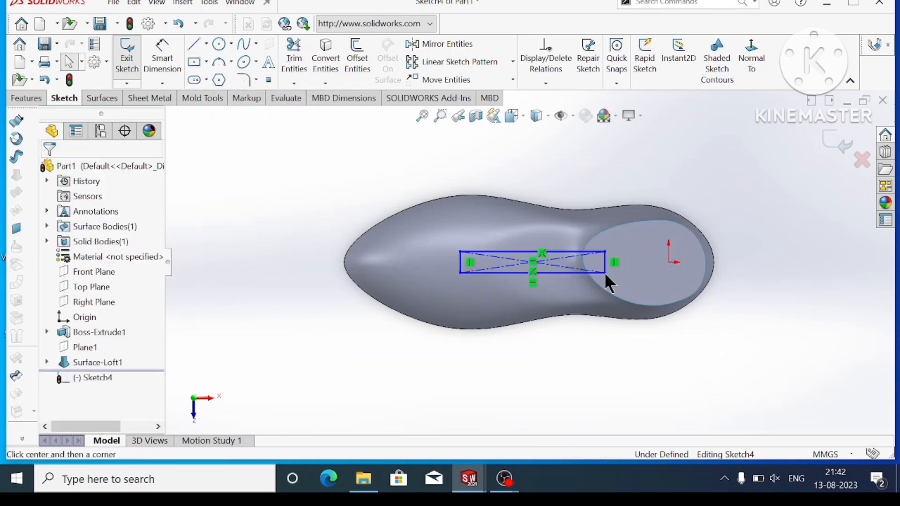
- Dimension the rectangle's long edge to 60 mm
left_click(162, 56)
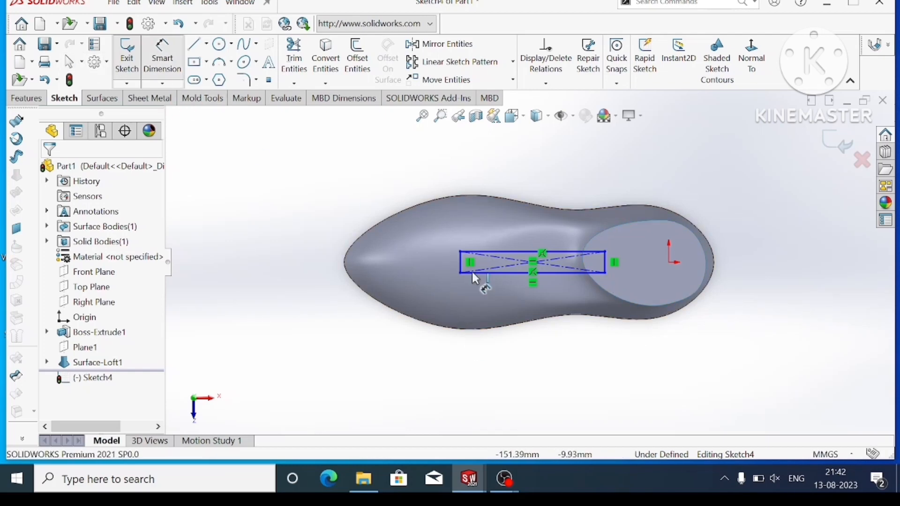
left_click(482, 252)
left_click(506, 147)
type("60")
key("Return")
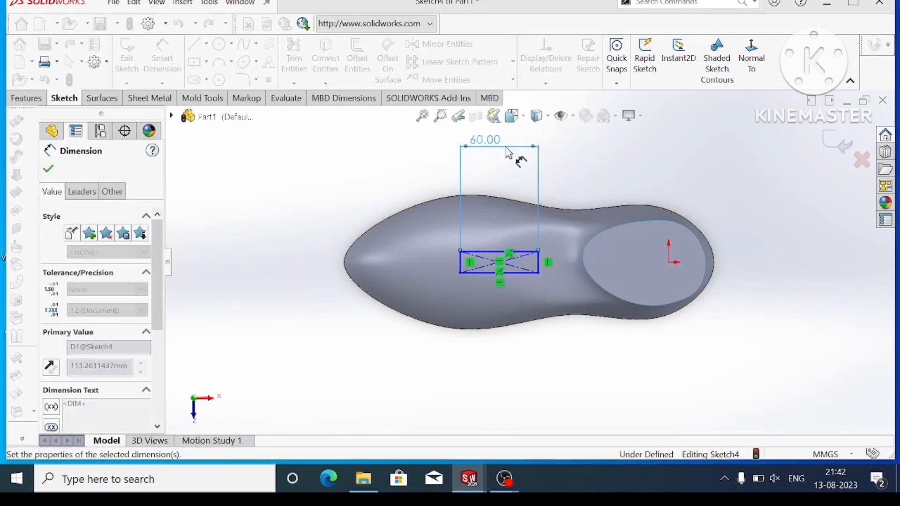
- Dimension the distance from the rectangle's heel-side corner to the origin as 50 mm
scroll(561, 296, "up", 3)
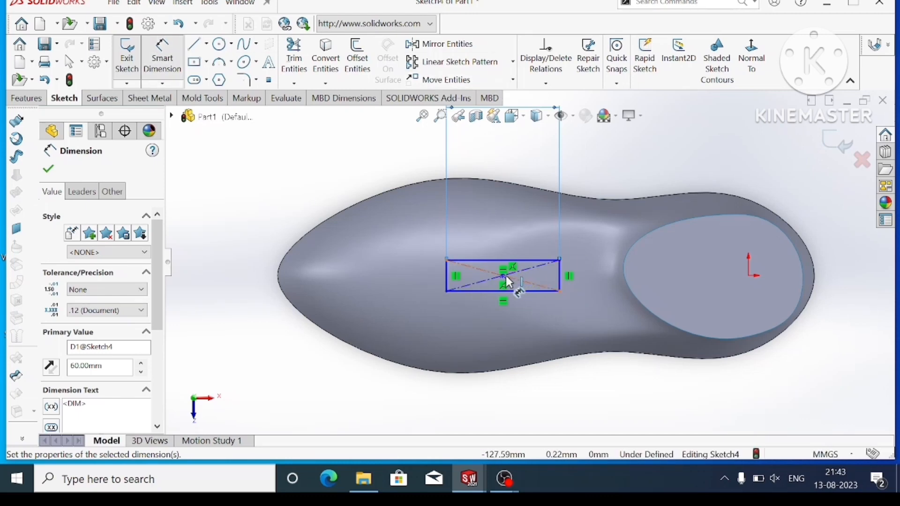
left_click(559, 260)
left_click(748, 274)
left_click(719, 136)
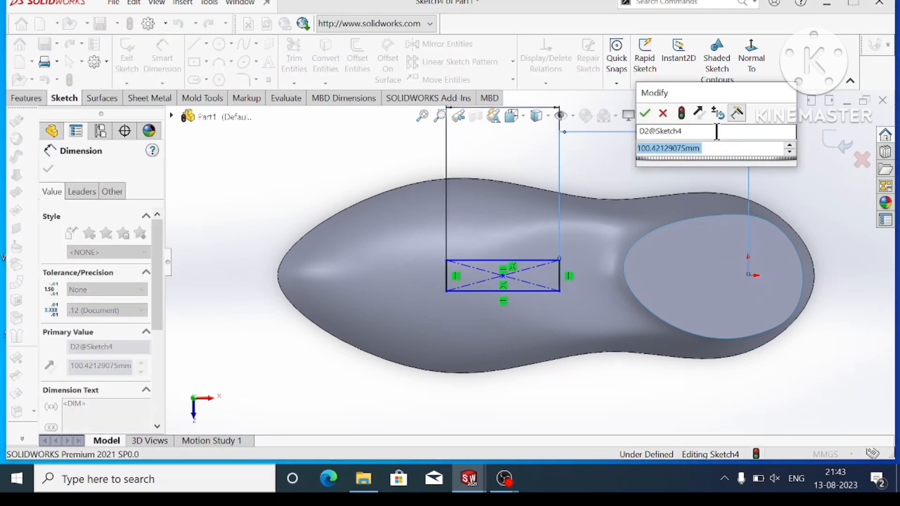
type("50")
key("Return")
- Dimension the rectangle's short edge to 12 mm and finish dimensioning
scroll(658, 282, "down", 3)
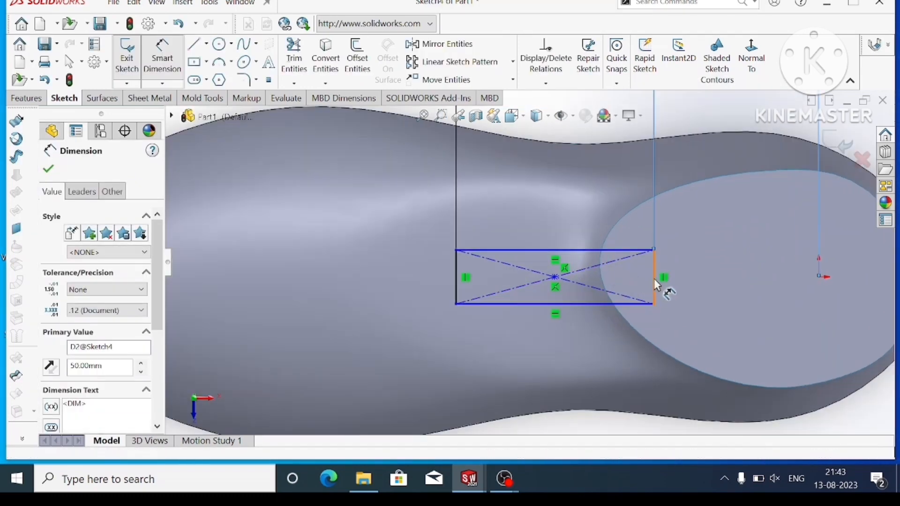
left_click(708, 287)
left_click(710, 276)
type("12")
key("Return")
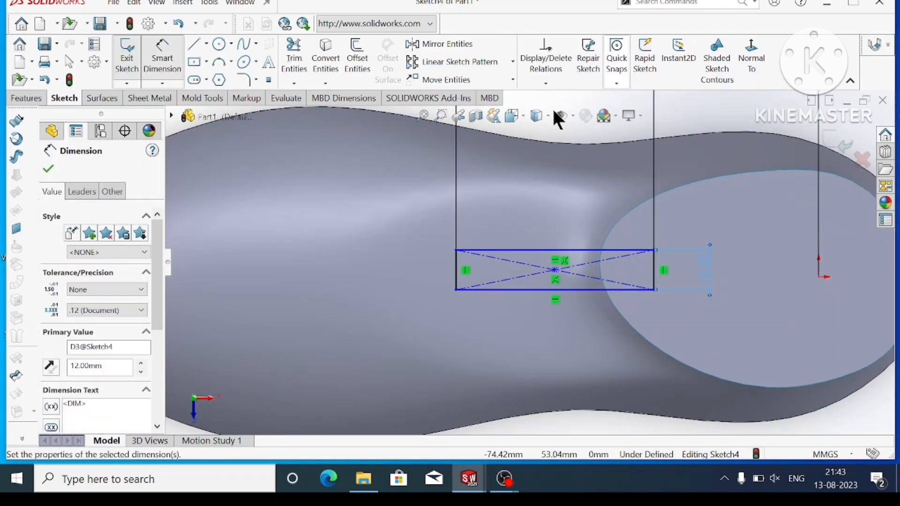
scroll(541, 263, "up", 3)
left_click(48, 169)
right_click(526, 256)
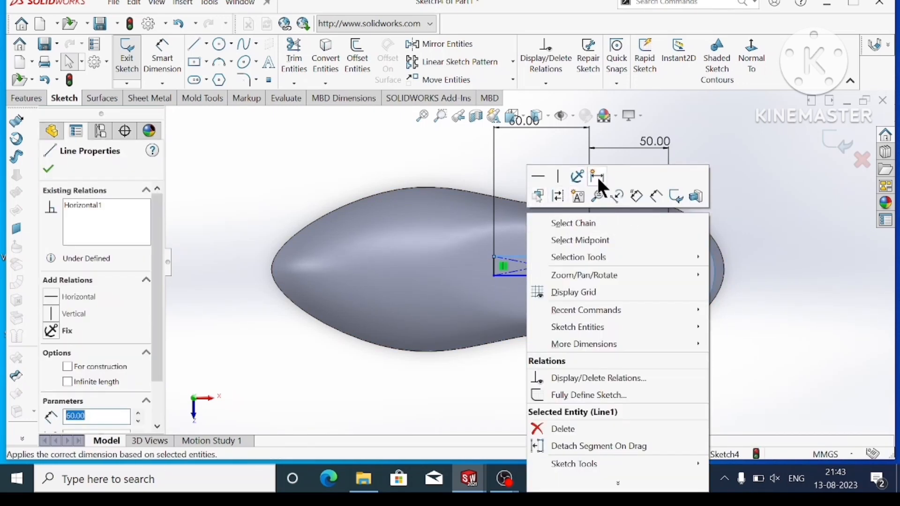
left_click(751, 266)
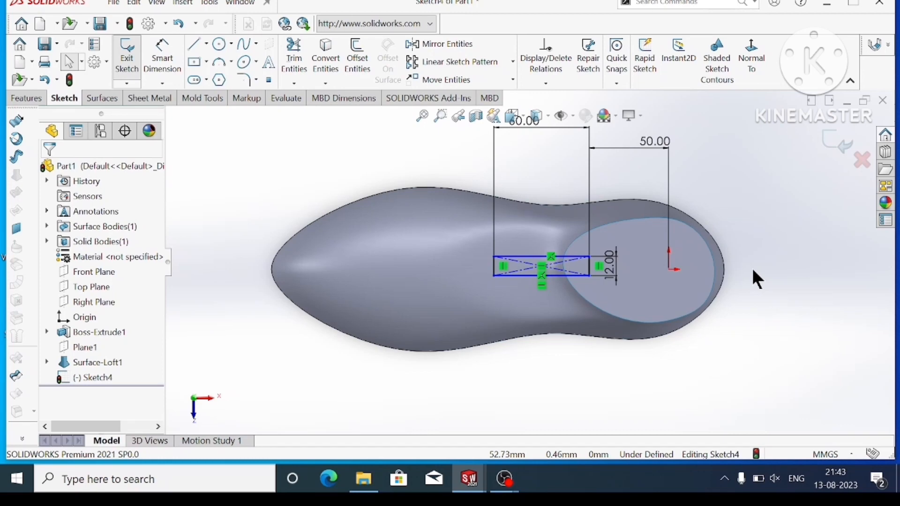
scroll(750, 305, "down", 4)
middle_click_drag(566, 291, 575, 249)
scroll(543, 272, "up", 3)
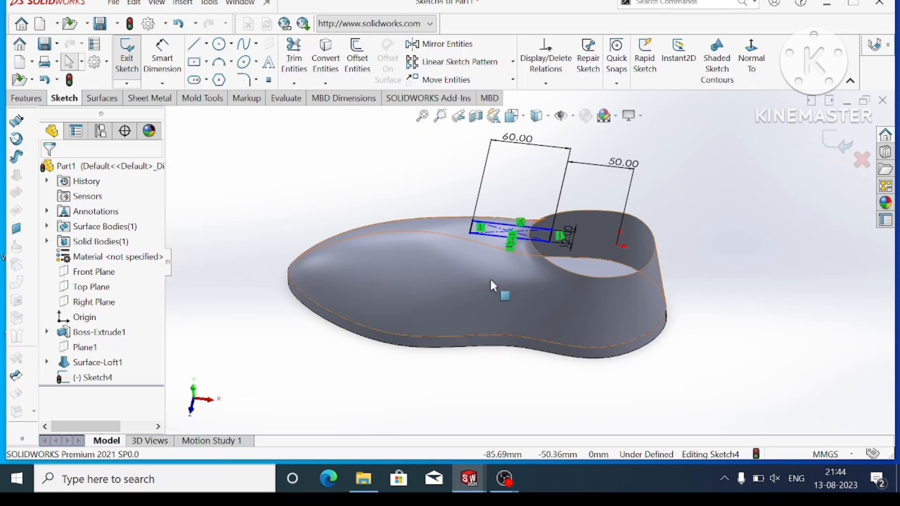
scroll(491, 281, "down", 4)
scroll(516, 281, "up", 2)
scroll(547, 280, "down", 1)
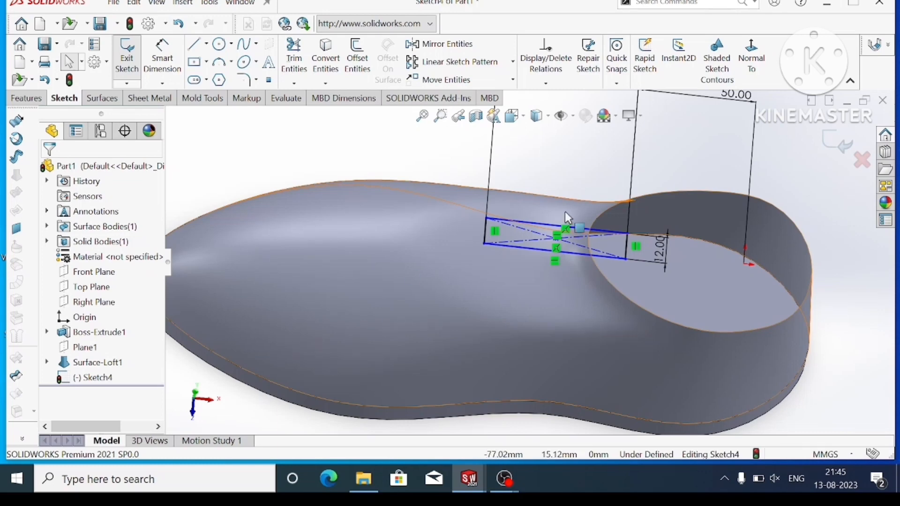
- Draw a horizontal construction line about 61 mm long just outside the rectangle's far long edge
scroll(568, 221, "down", 3)
left_click(201, 80)
left_click(447, 213)
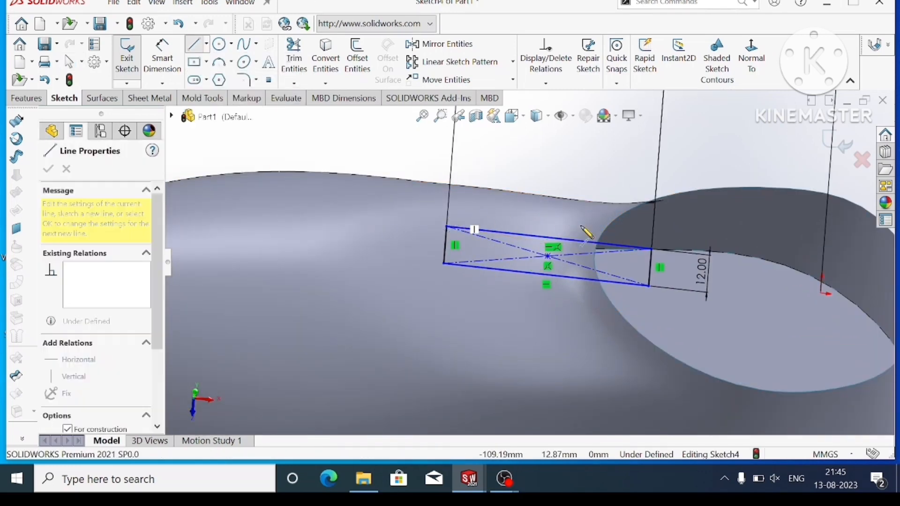
key("Escape")
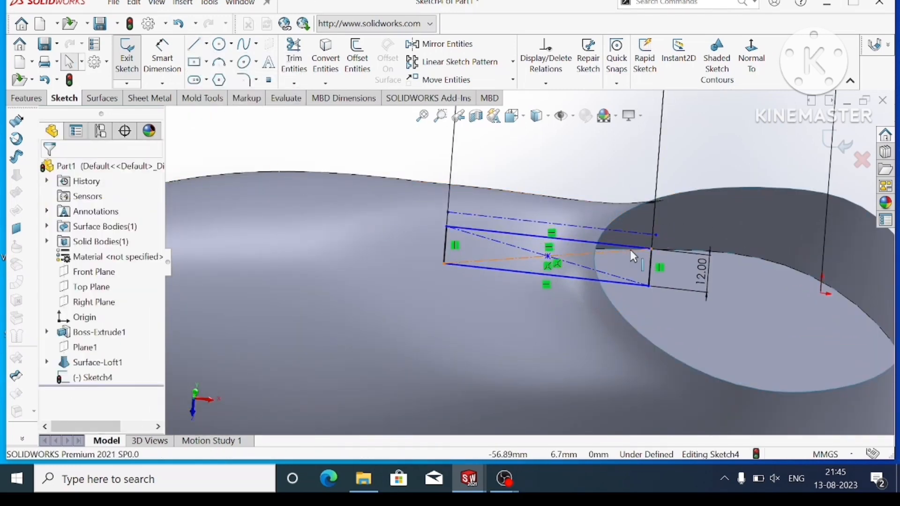
- Dimension the construction line's length to 60 mm
scroll(629, 249, "down", 3)
left_click(164, 55)
left_click(493, 211)
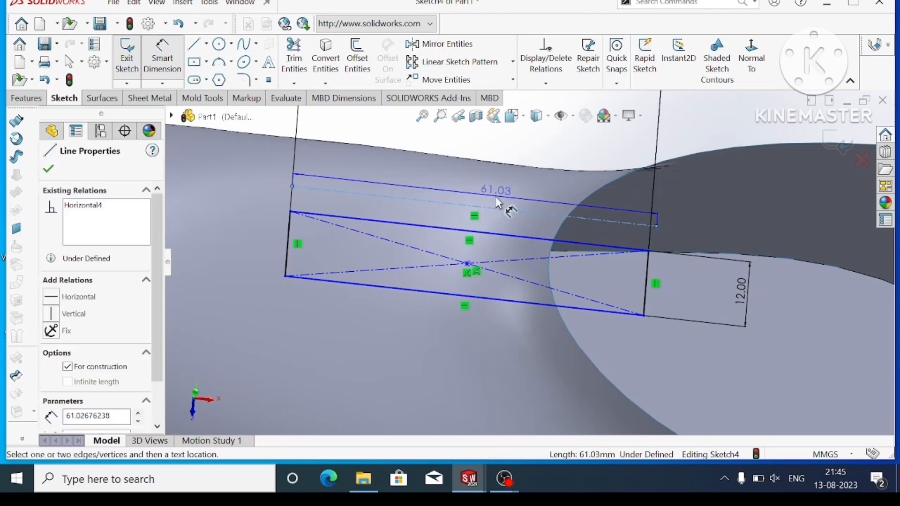
left_click(495, 196)
type("60")
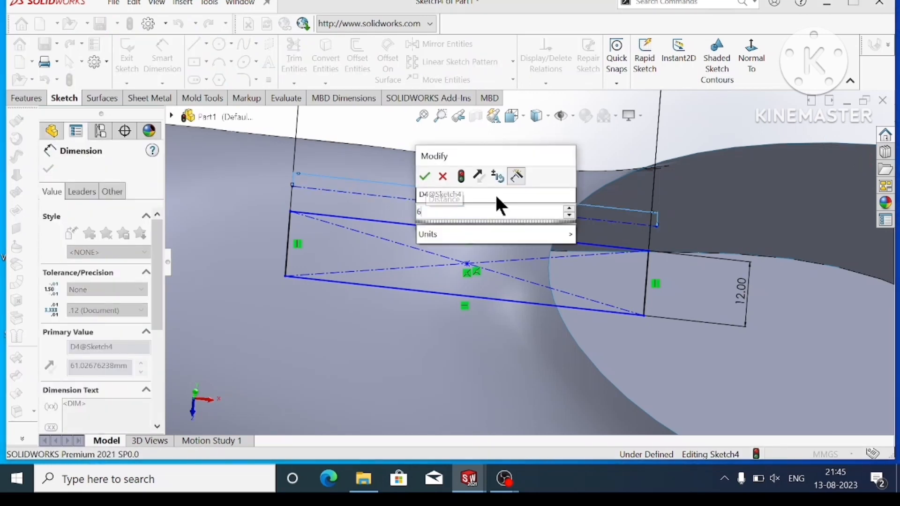
key("Return")
middle_click_drag(586, 263, 573, 261)
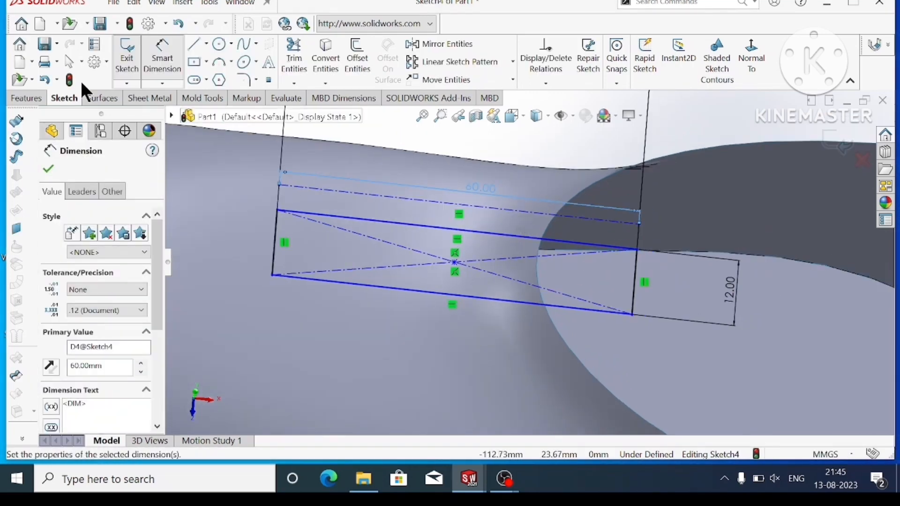
- Sketch four circles, each about 2.5 to 3 mm in diameter, spaced along the horizontal construction line beside the rectangle
left_click(219, 45)
left_click(586, 218)
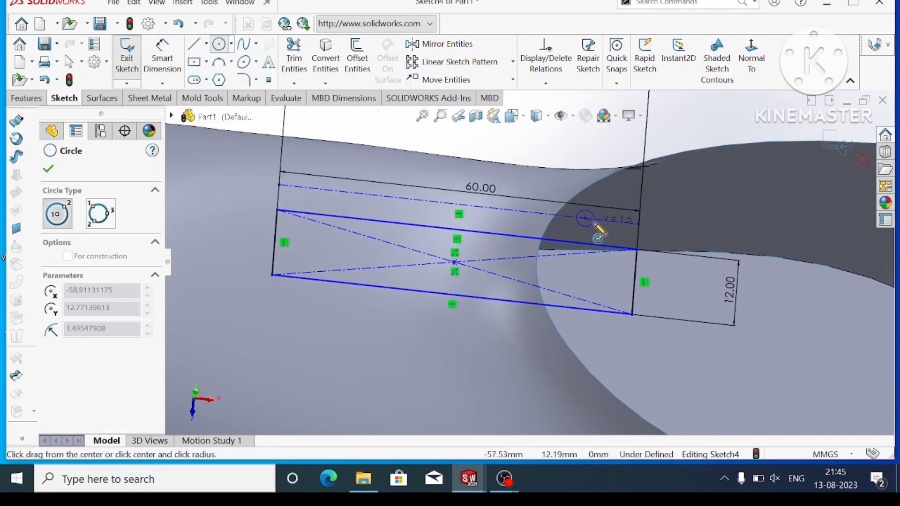
left_click(515, 210)
left_click(524, 212)
left_click(436, 202)
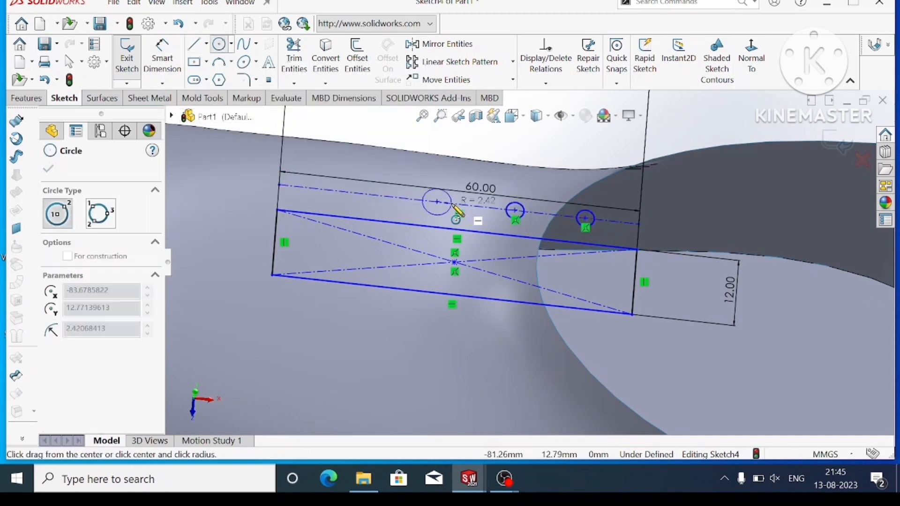
left_click(445, 204)
left_click(345, 192)
left_click(354, 194)
key("Escape")
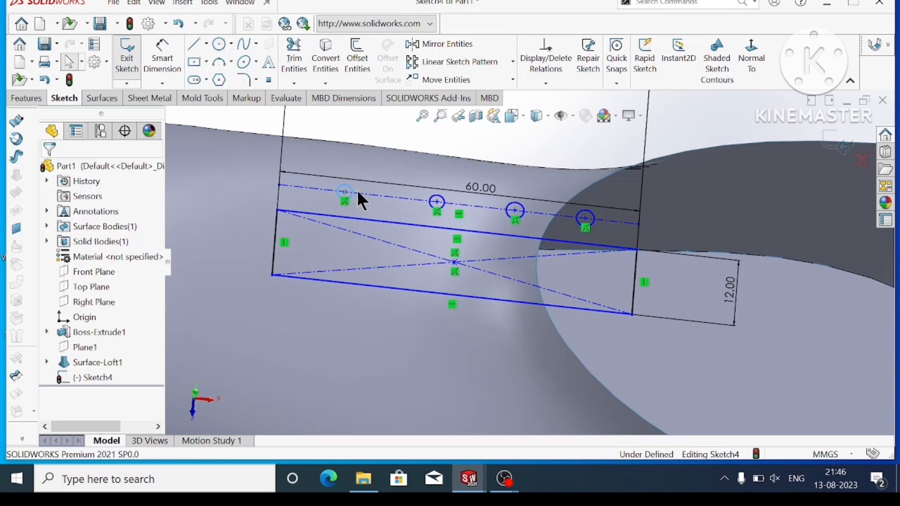
- Dimension the two circles nearest the ankle opening to 4 mm in diameter
scroll(408, 165, "down", 2)
scroll(408, 165, "up", 1)
left_click(162, 59)
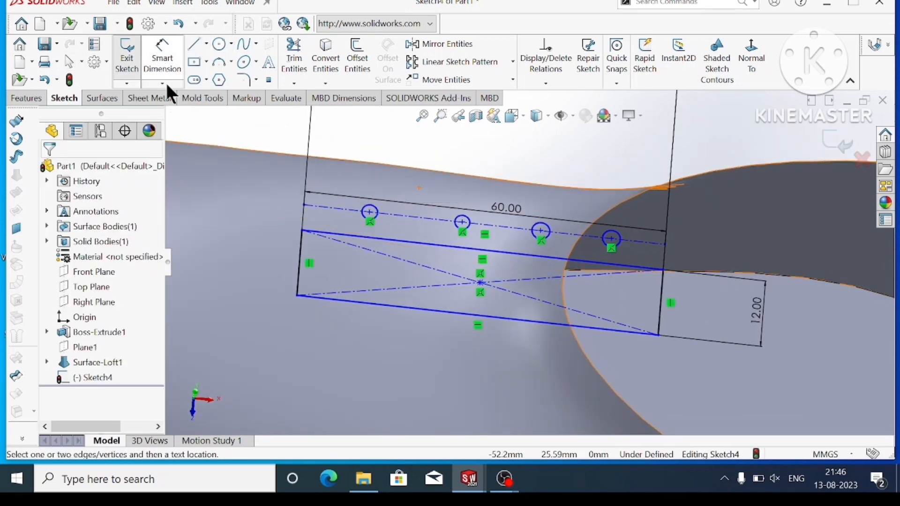
left_click(613, 239)
left_click(698, 197)
type("4")
key("Return")
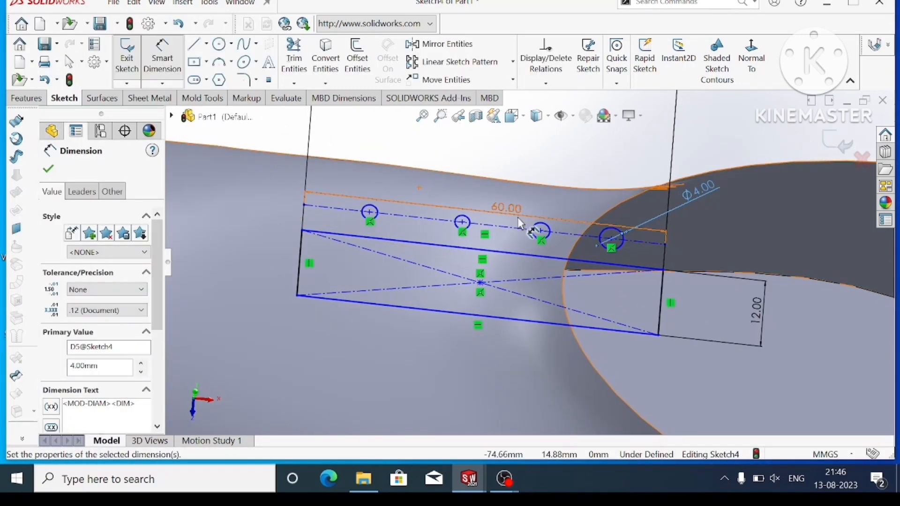
left_click(544, 224)
left_click(549, 203)
type("4")
key("Return")
- Dimension the two toe-side circles to 4 mm in diameter
left_click(462, 216)
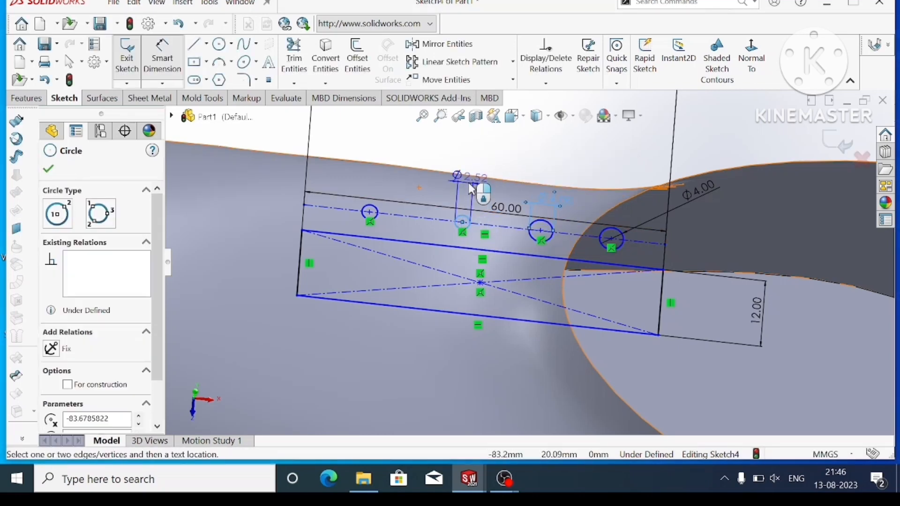
left_click(469, 183)
type("4")
key("Return")
left_click(370, 207)
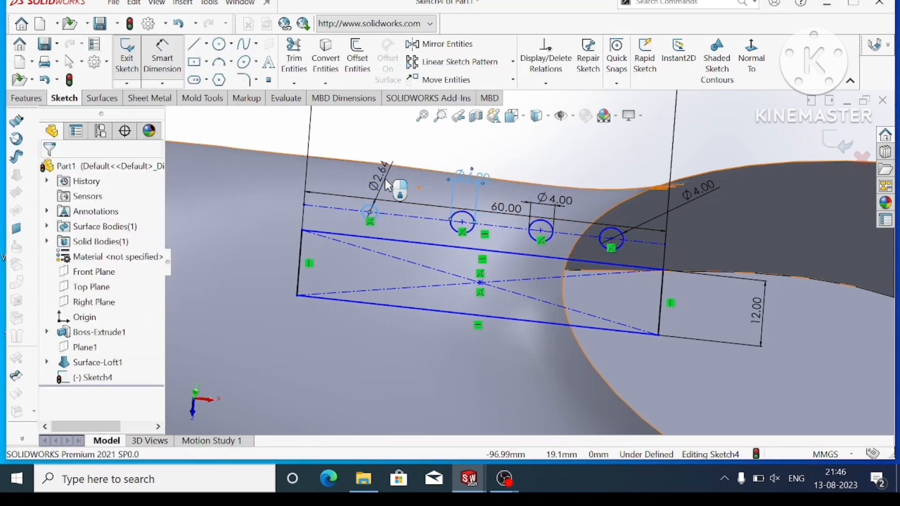
left_click(384, 179)
type("4")
key("Return")
- Dimension the gap between the construction line's ankle-side endpoint and the adjacent rectangle corner as 5 mm and finish dimensioning
scroll(675, 267, "down", 3)
left_click(628, 298)
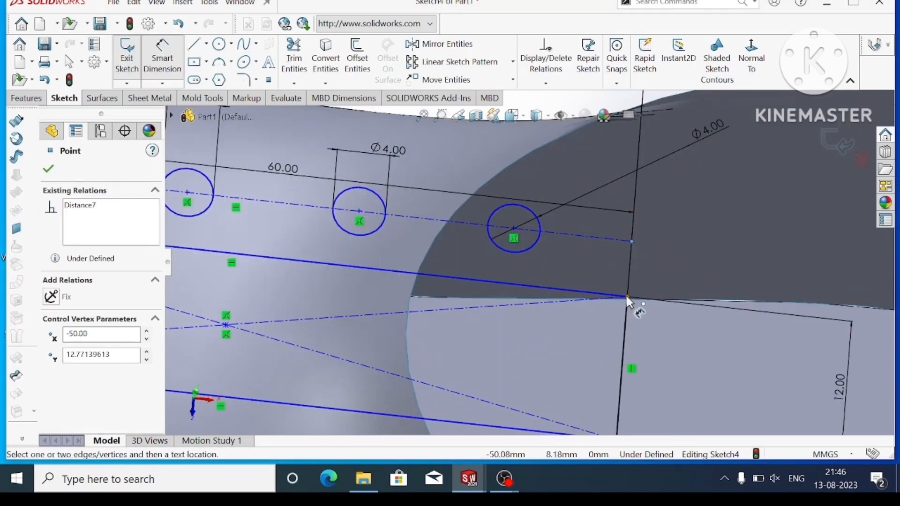
left_click(687, 290)
type("5")
key("Return")
scroll(687, 287, "up", 3)
middle_click_drag(687, 288, 451, 277)
left_click(48, 169)
- Draw a lengthwise centre line through the rectangle, joining the midpoints of its two short edges
left_click(194, 44)
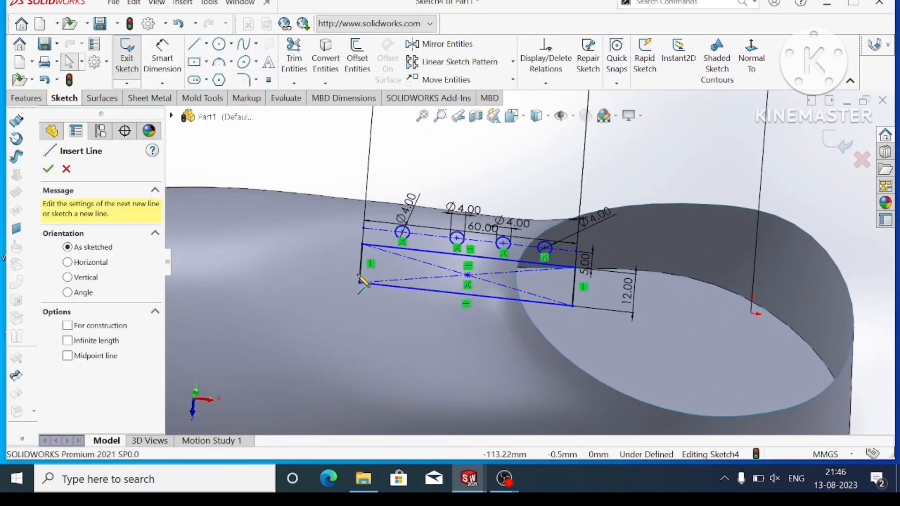
left_click(361, 263)
left_click(573, 287)
key("Escape")
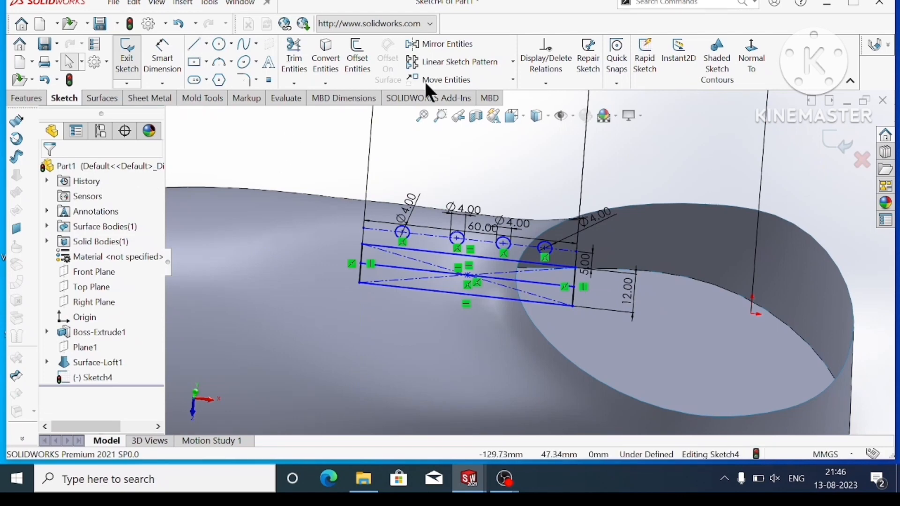
- Mirror the four circles and their construction line about the rectangle's lengthwise centre line, keeping the originals
left_click(443, 44)
left_click(114, 333)
left_click(398, 266)
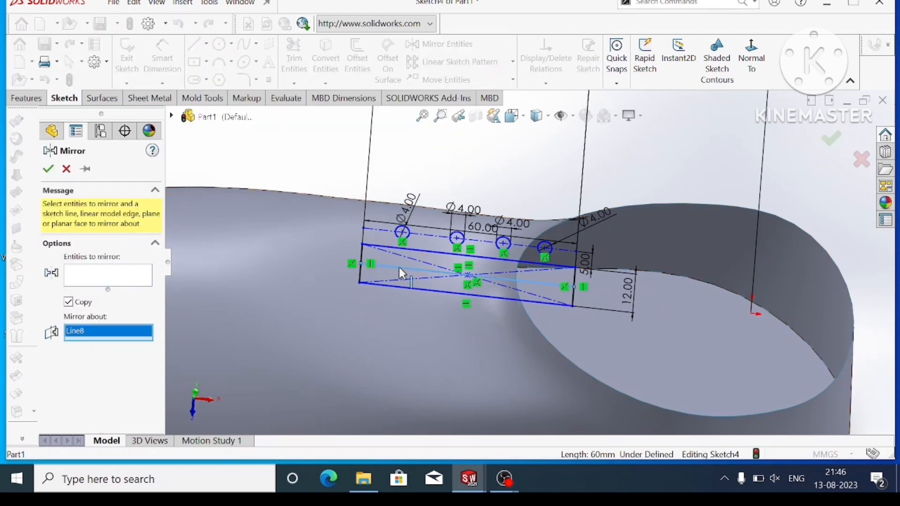
left_click(119, 271)
left_click(399, 241)
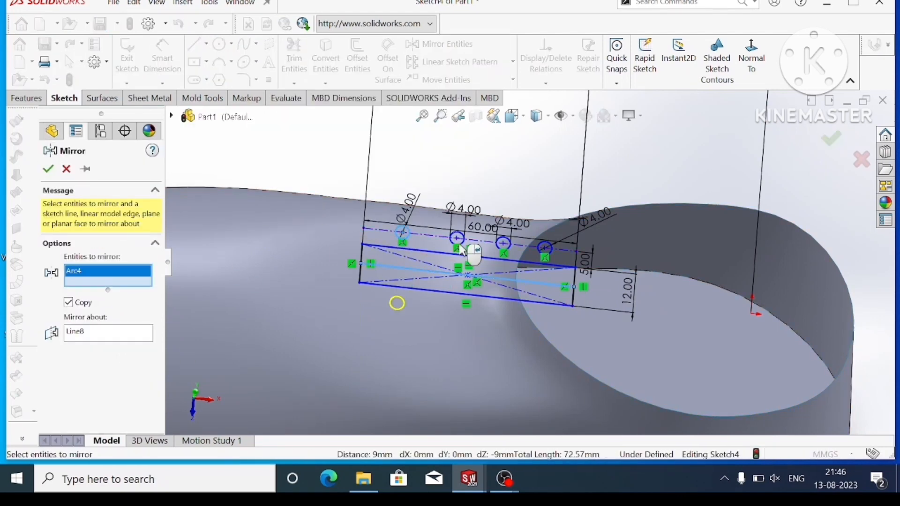
left_click(462, 246)
left_click(502, 244)
left_click(545, 249)
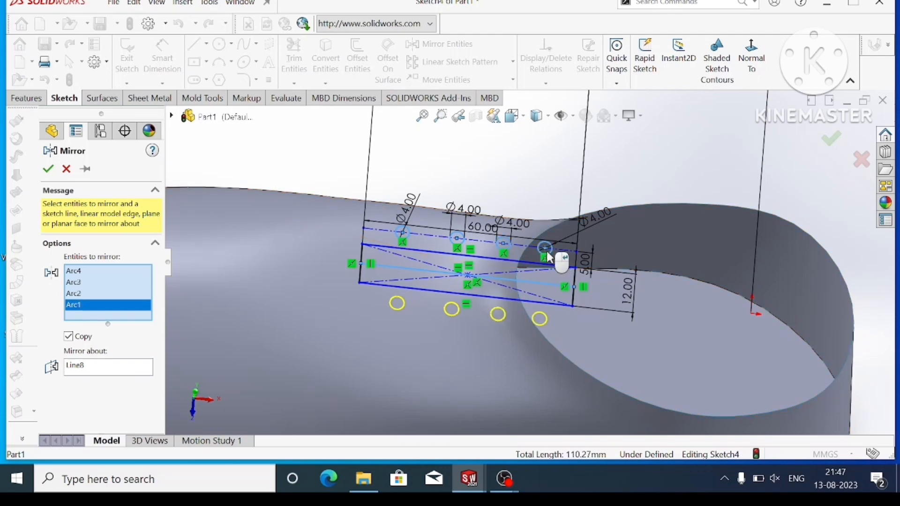
left_click(47, 168)
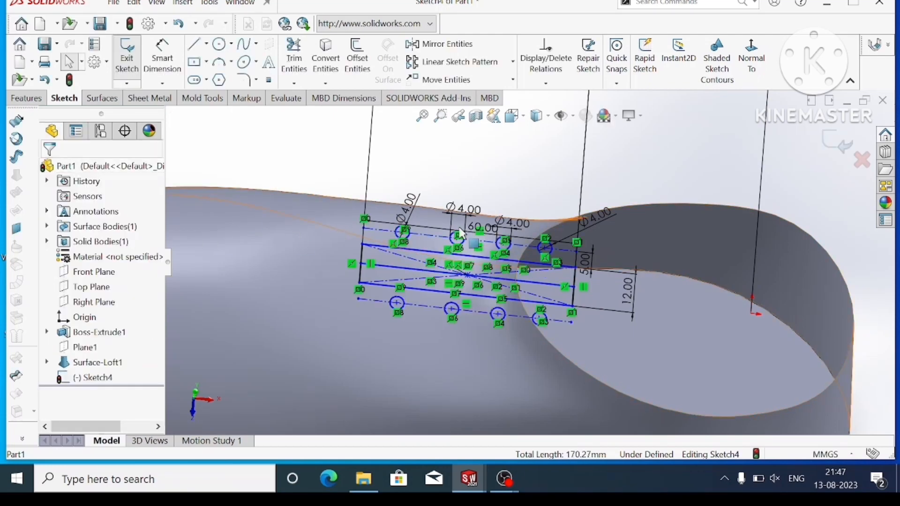
- Exit the lacing slot and eyelet sketch
scroll(551, 267, "up", 3)
mouse_move(551, 267)
middle_mouse_down()
mouse_move(542, 246)
mouse_move(562, 277)
middle_mouse_up()
left_click(836, 141)
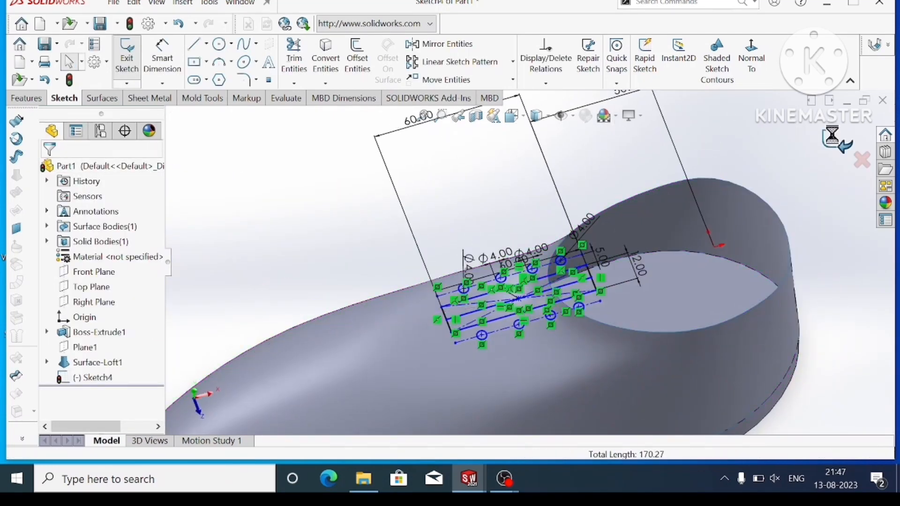
scroll(569, 266, "down", 4)
scroll(605, 253, "up", 4)
mouse_move(641, 268)
middle_mouse_down()
mouse_move(598, 259)
mouse_move(602, 291)
mouse_move(625, 231)
middle_mouse_up()
scroll(602, 292, "up", 5)
scroll(530, 281, "down", 3)
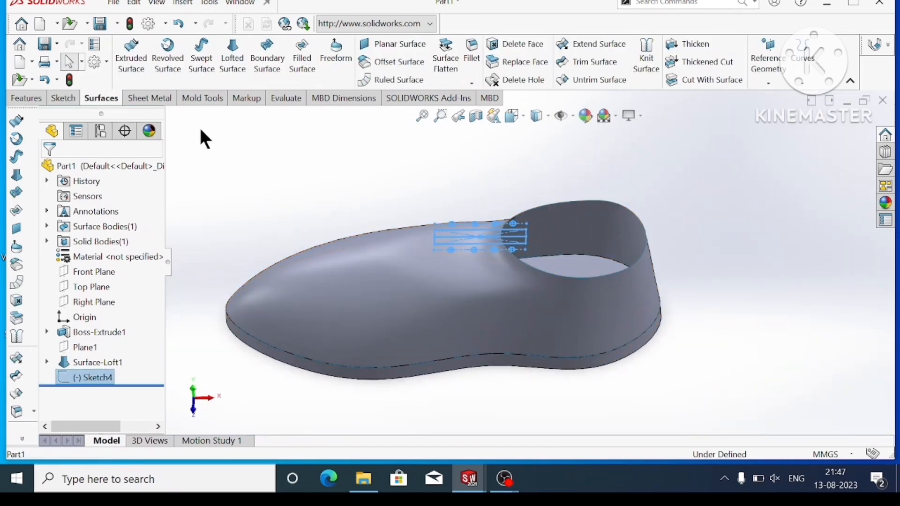
- Try to trim the lofted upper with Sketch4, keeping the main surface and one lengthwise half of the slot
left_click(587, 59)
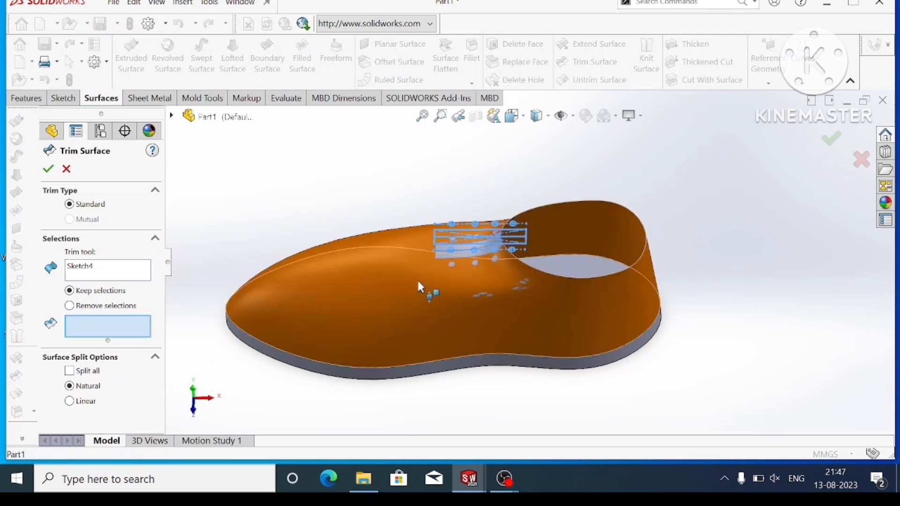
scroll(448, 230, "down", 3)
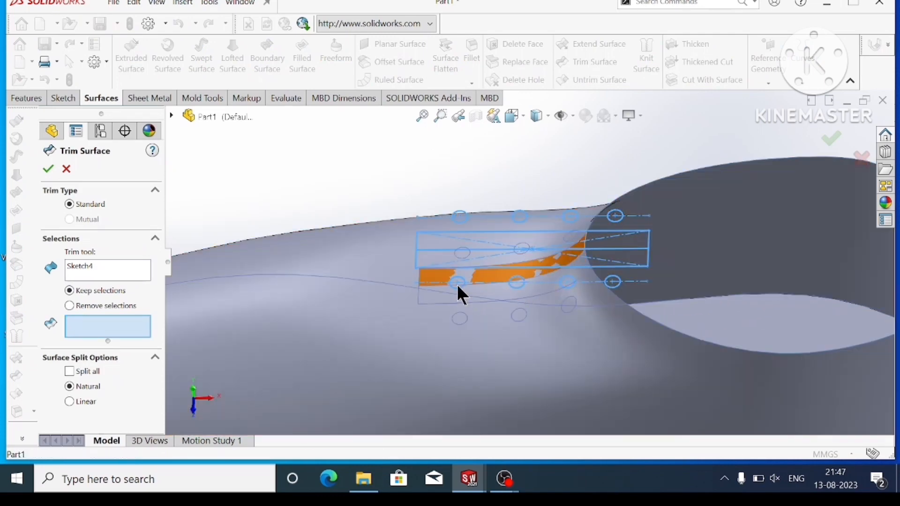
left_click(457, 287)
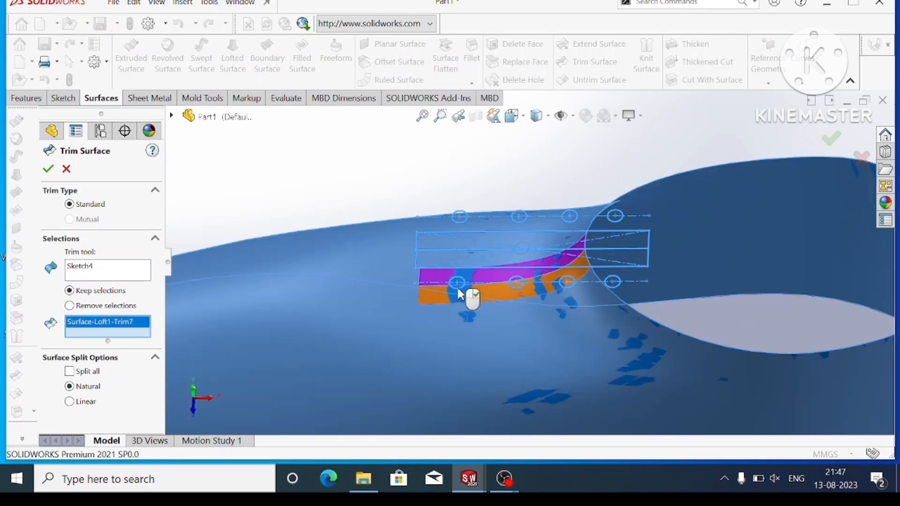
left_click(457, 283)
left_click(462, 219)
left_click(459, 295)
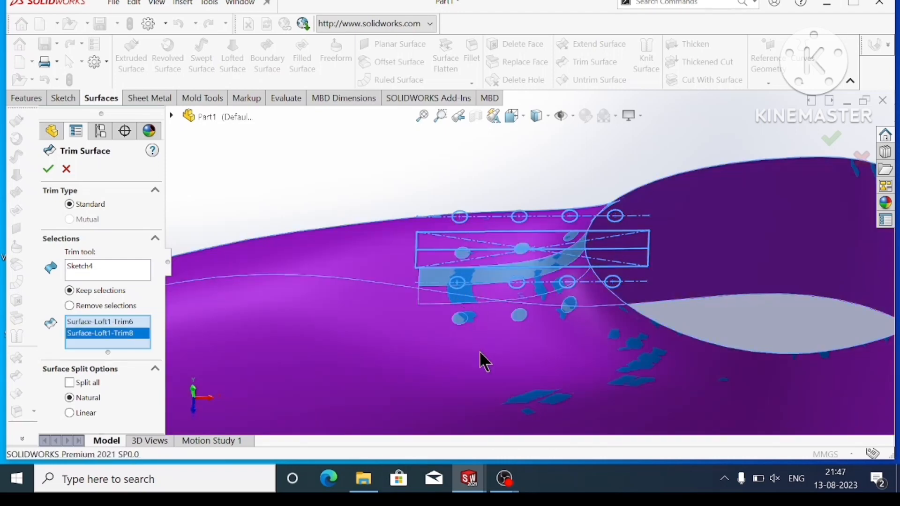
key("f")
left_click(48, 169)
- Undo the surface trim
scroll(529, 280, "down", 5)
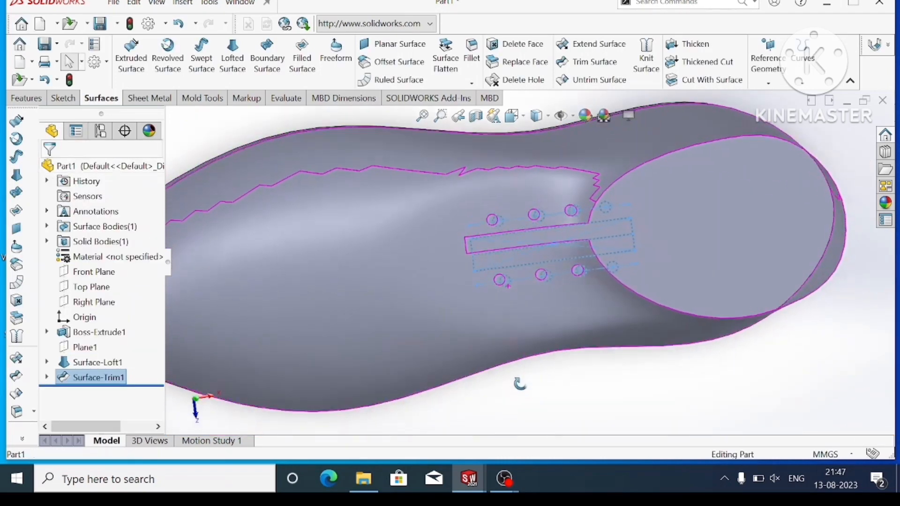
key("ctrl+z")
scroll(529, 280, "up", 3)
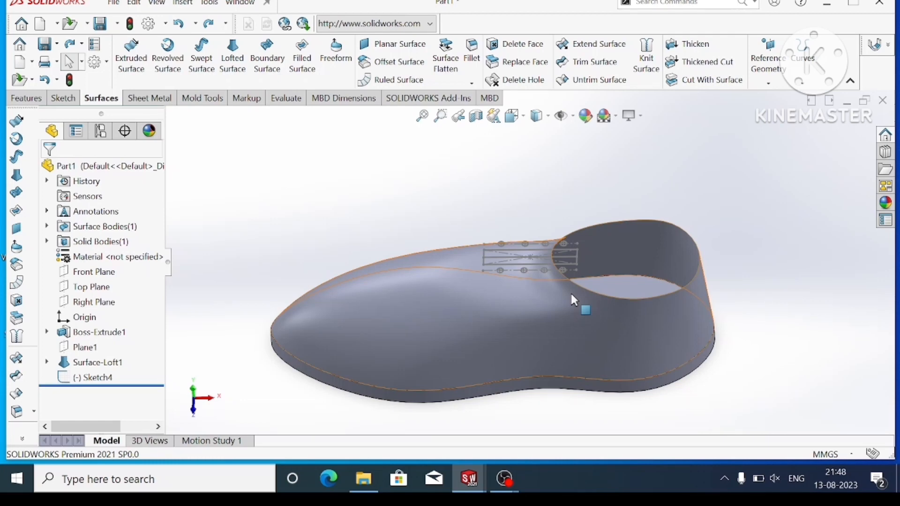
left_click(601, 62)
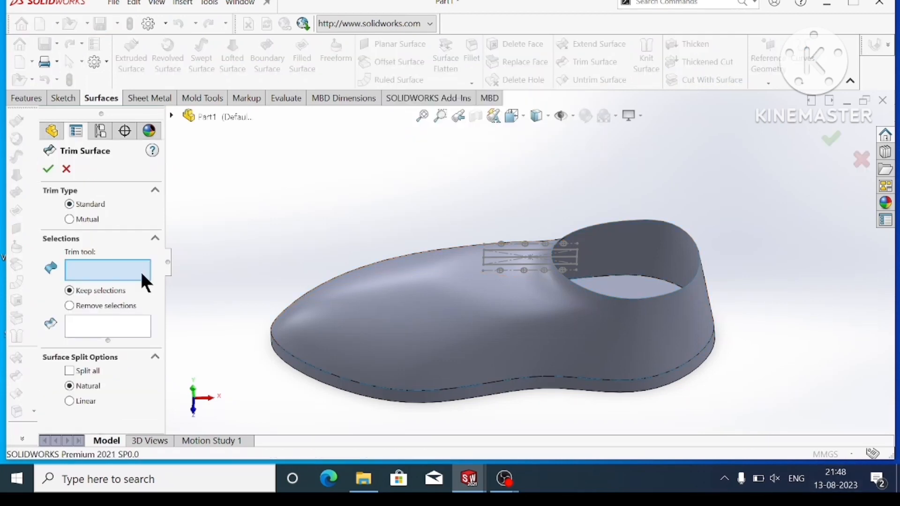
left_click(412, 336)
scroll(492, 269, "down", 5)
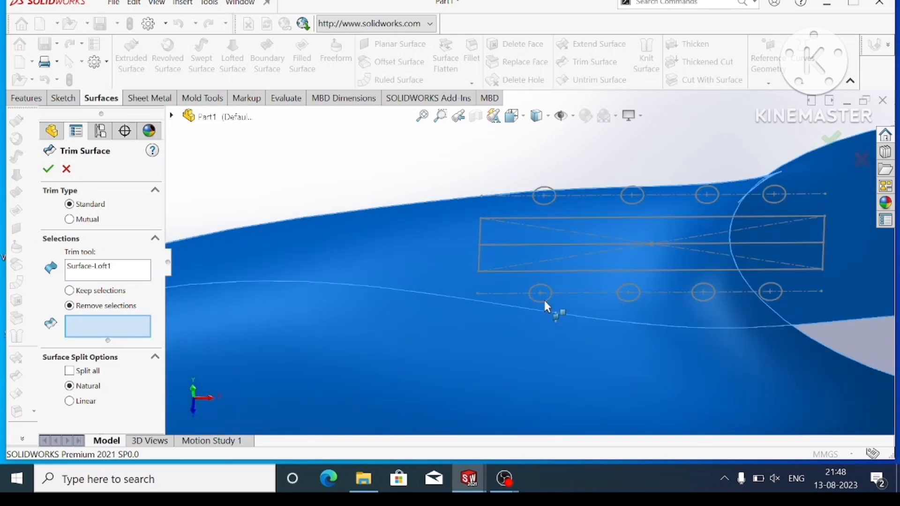
right_click(98, 264)
left_click(128, 288)
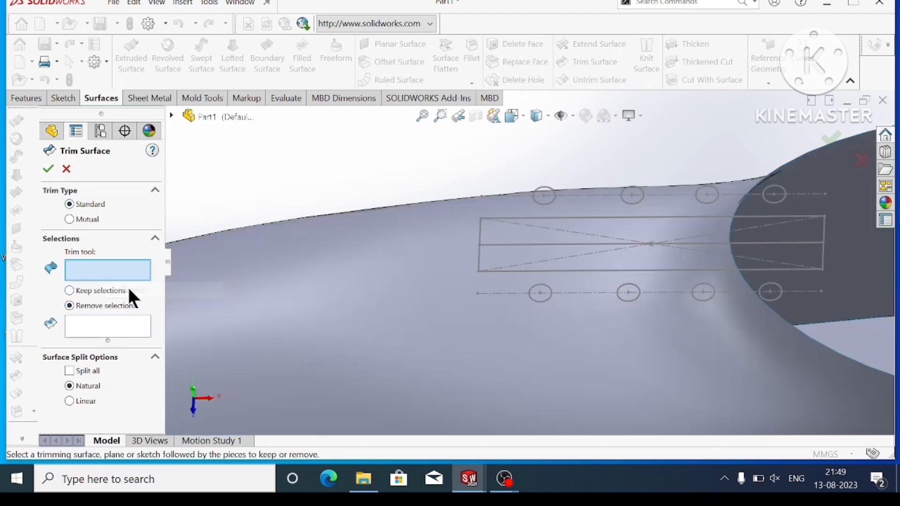
left_click(573, 239)
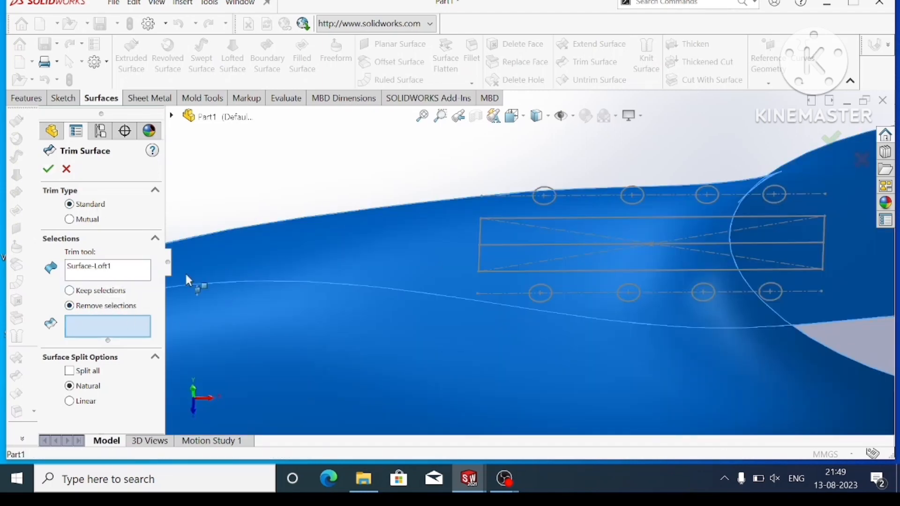
scroll(186, 276, "up", 3)
scroll(545, 275, "up", 5)
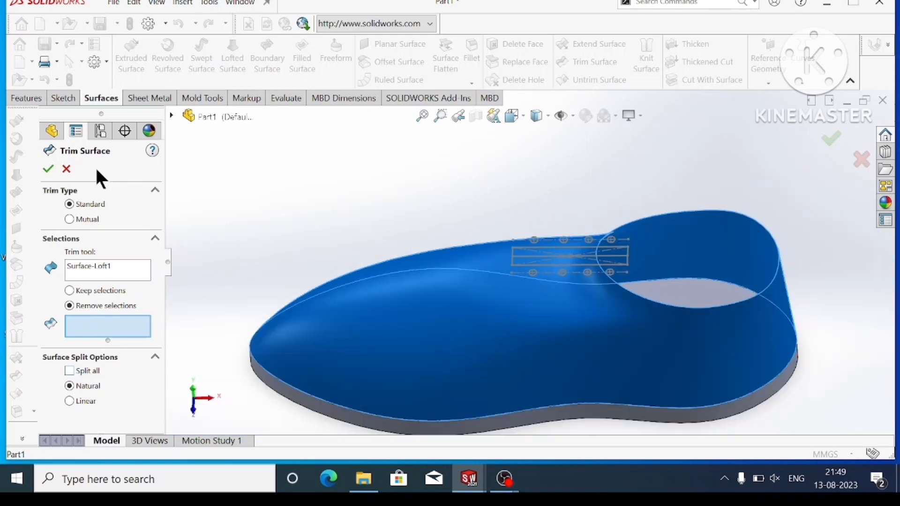
left_click(66, 169)
- Set up a Trim Surface with Sketch4 as trim tool and Remove selections, picking three near-side eyelet pieces and one slot strip
left_click(593, 62)
left_click(605, 260)
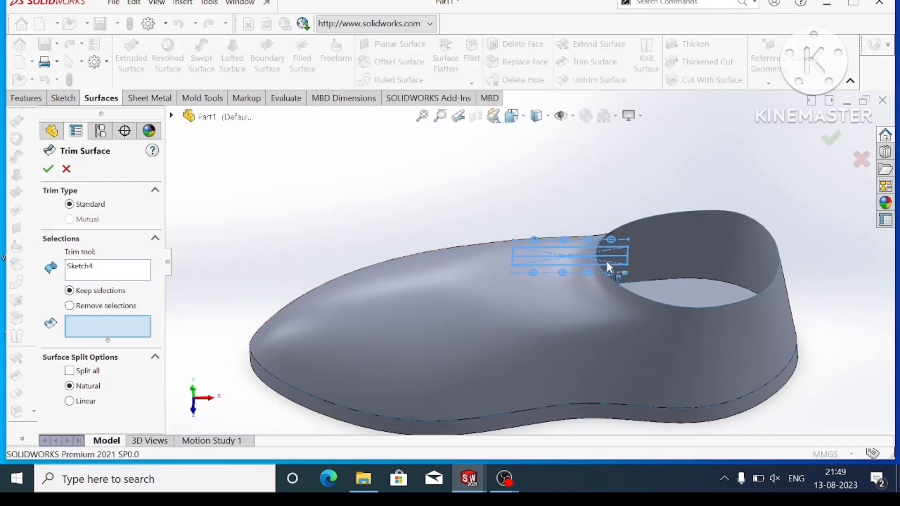
left_click(490, 323)
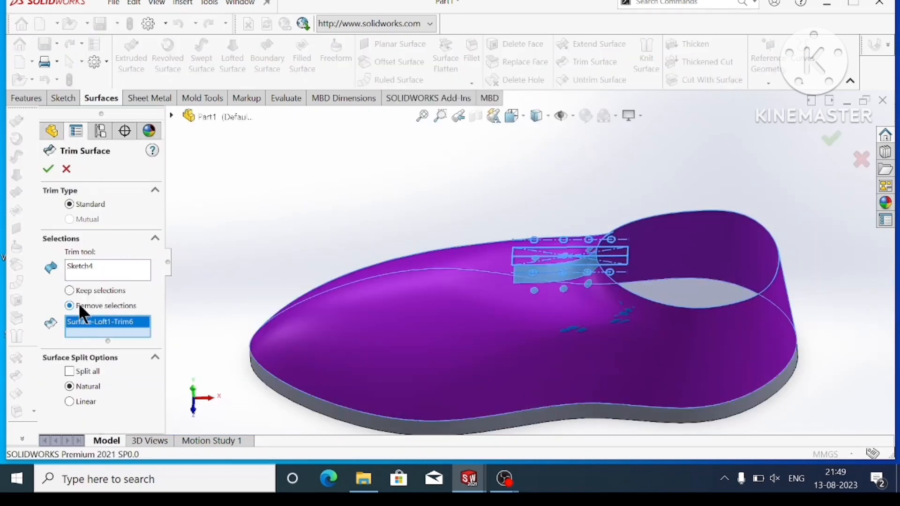
scroll(558, 291, "down", 3)
left_click(595, 300)
left_click(611, 291)
left_click(652, 281)
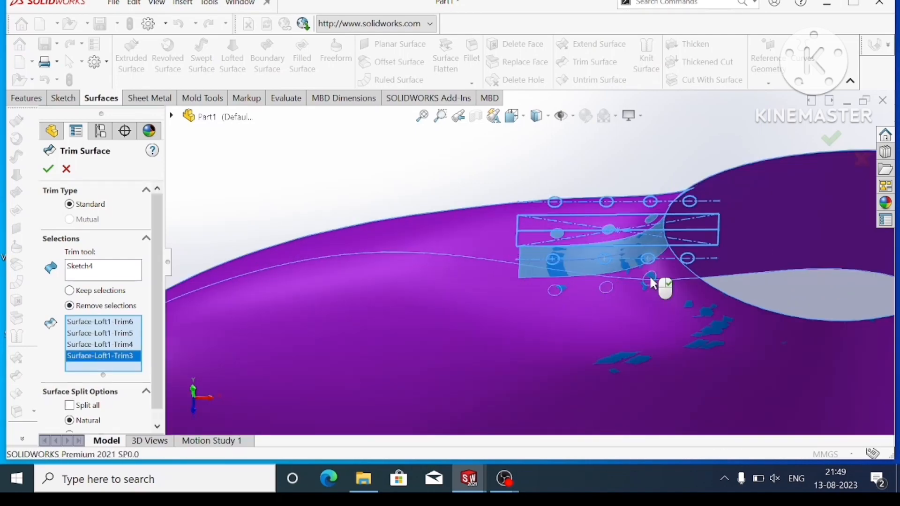
scroll(690, 260, "down", 2)
left_click(654, 252)
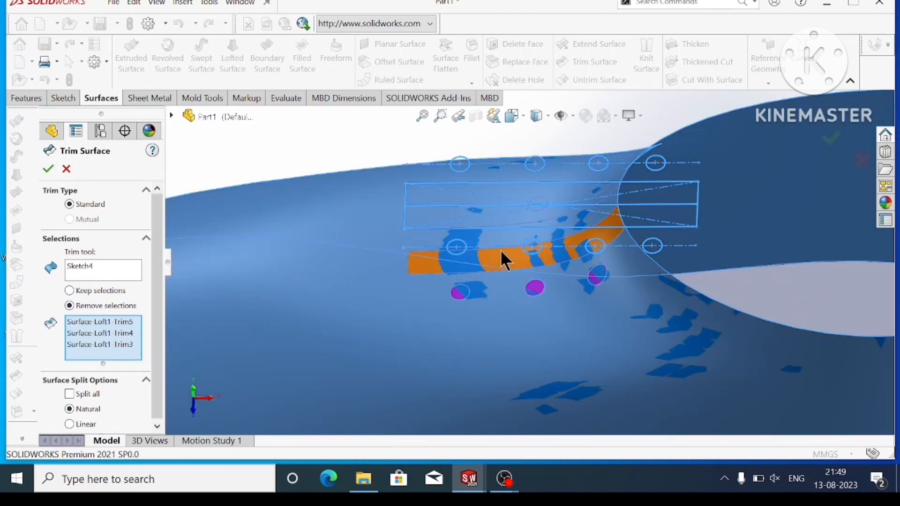
left_click(500, 252)
- Add the three far-side eyelet pieces to the surfaces removed by the trim
middle_click_drag(584, 226, 579, 192)
scroll(578, 192, "up", 3)
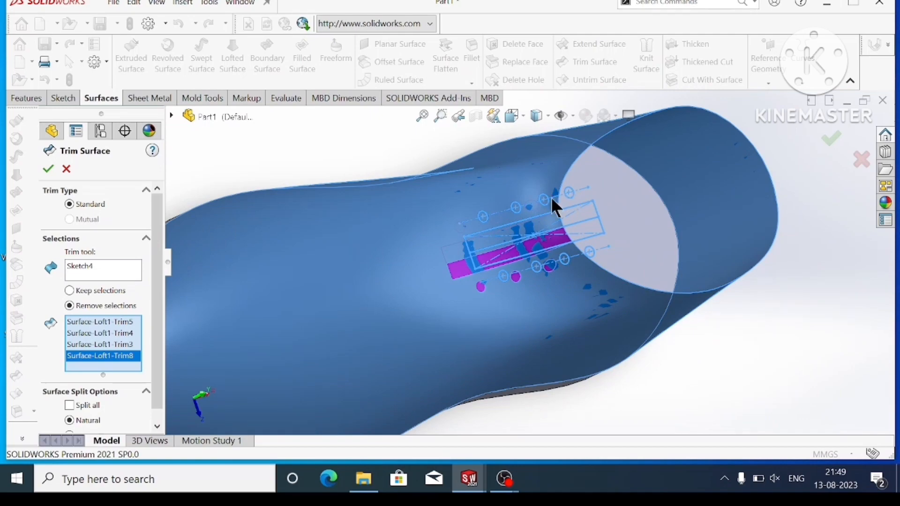
left_click(539, 213)
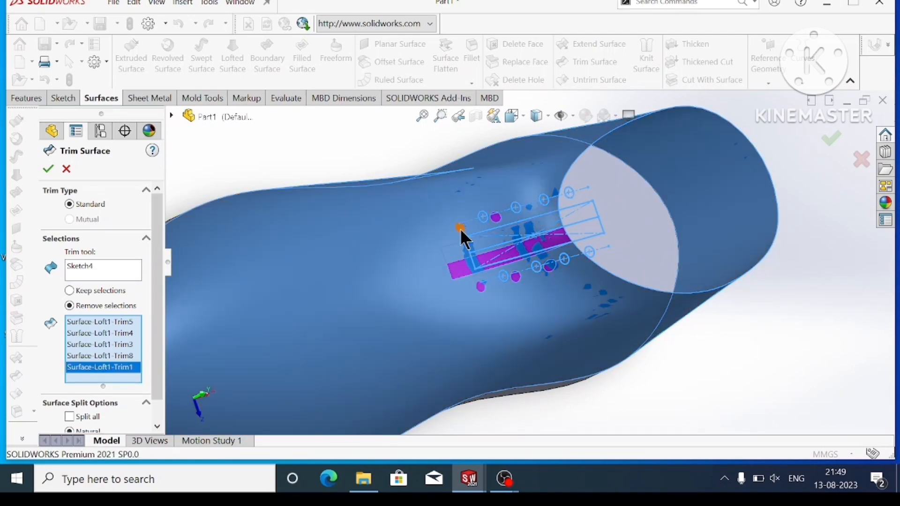
left_click(461, 230)
scroll(546, 203, "down", 3)
left_click(510, 210)
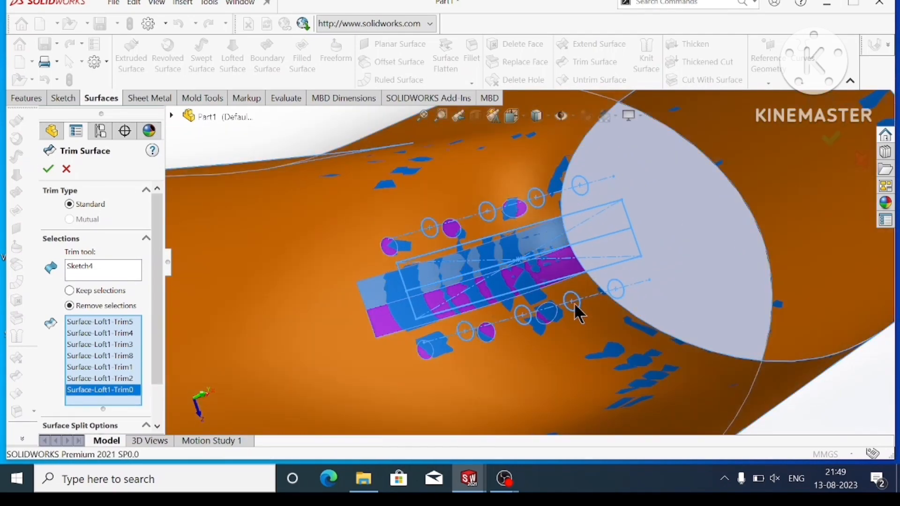
- Reduce the near-side eyelets picked for removal to the one closest to the ankle opening, and apply the surface trim
middle_click_drag(601, 307, 505, 318)
left_click(520, 313)
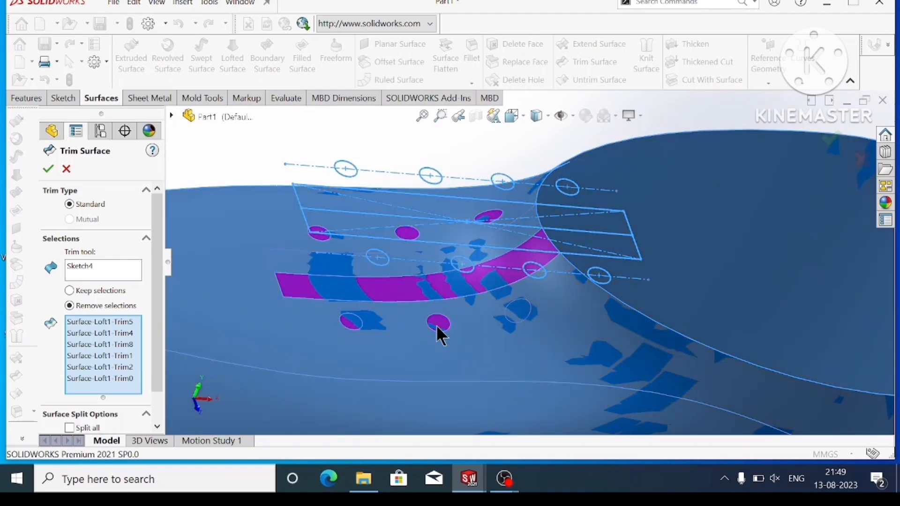
left_click(437, 325)
left_click(352, 323)
left_click(519, 312)
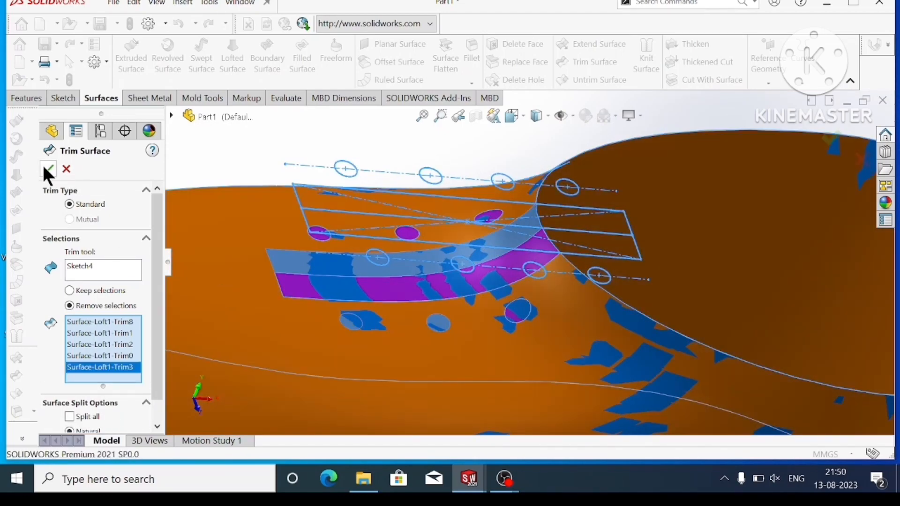
left_click(48, 169)
middle_click_drag(544, 300, 531, 314)
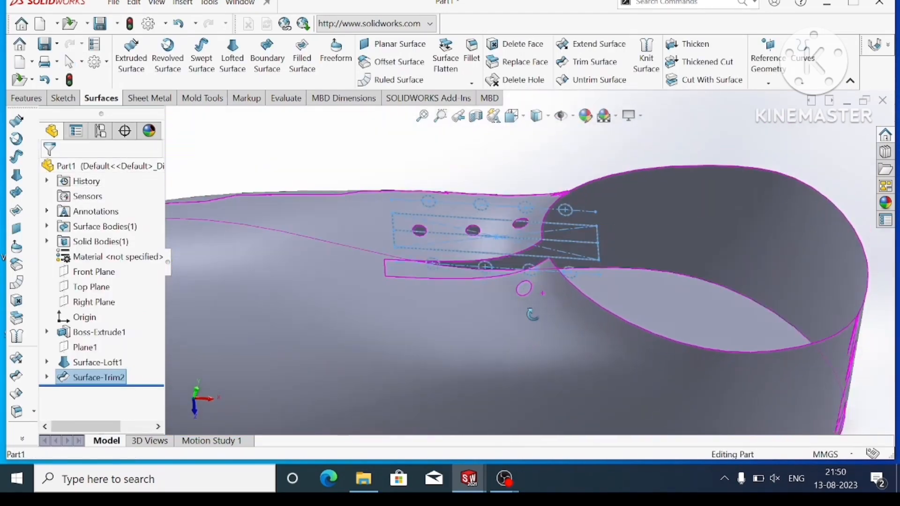
- Edit Surface-Trim2 to also remove the two remaining near-side eyelet pieces
right_click(92, 377)
left_click(97, 154)
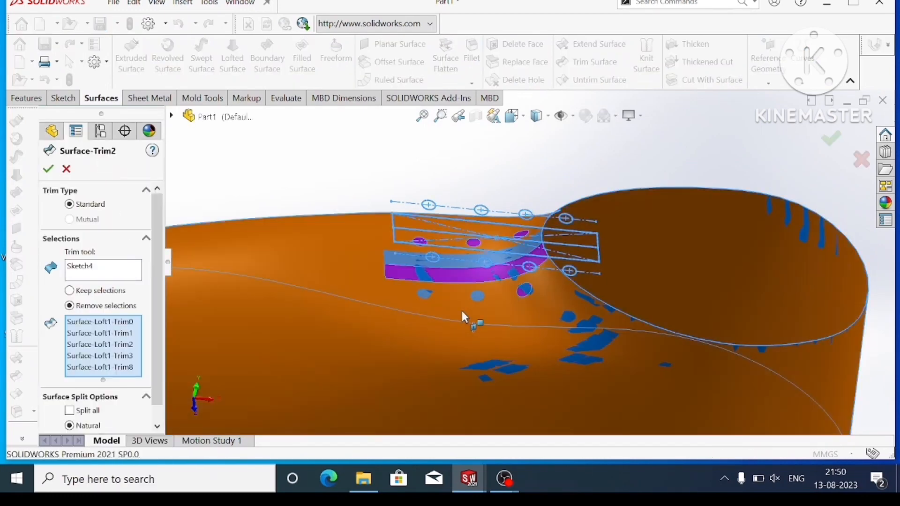
left_click(477, 295)
left_click(424, 293)
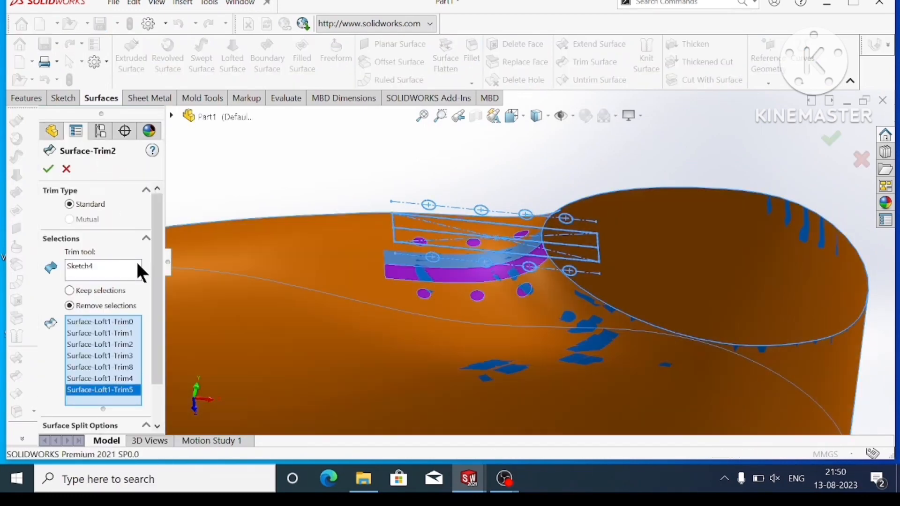
left_click(48, 168)
- Examine the trimmed lacing slot and eyelet holes on the upper from several angles and distances
middle_click_drag(506, 197, 544, 349)
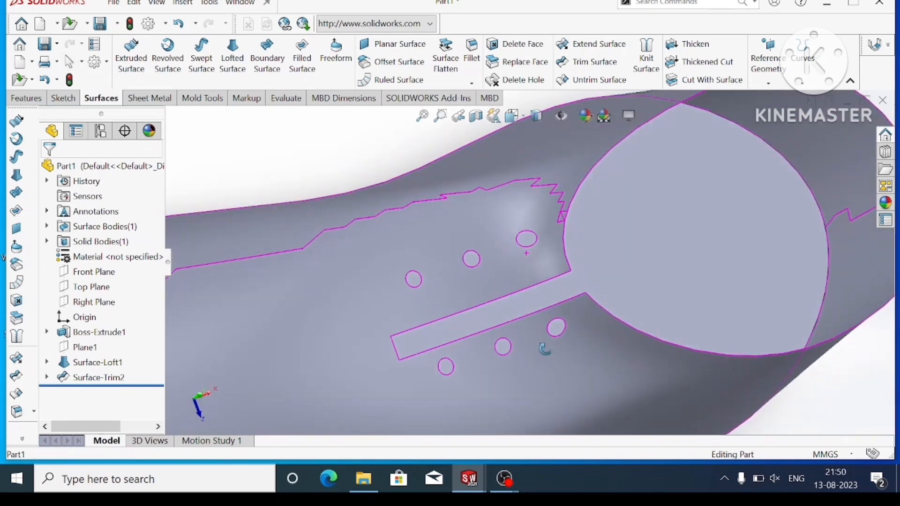
scroll(665, 312, "up", 5)
middle_click_drag(671, 309, 644, 248)
scroll(453, 205, "down", 3)
scroll(468, 220, "up", 2)
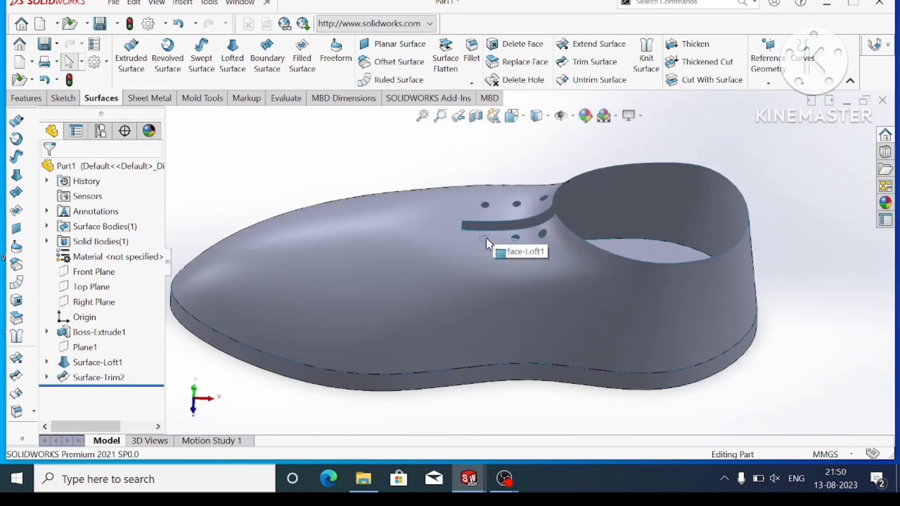
scroll(506, 243, "down", 1)
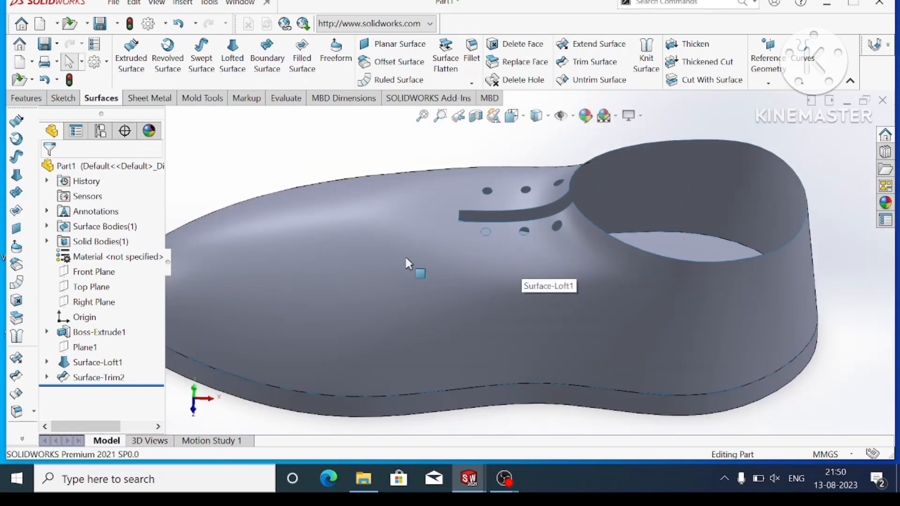
scroll(544, 263, "up", 2)
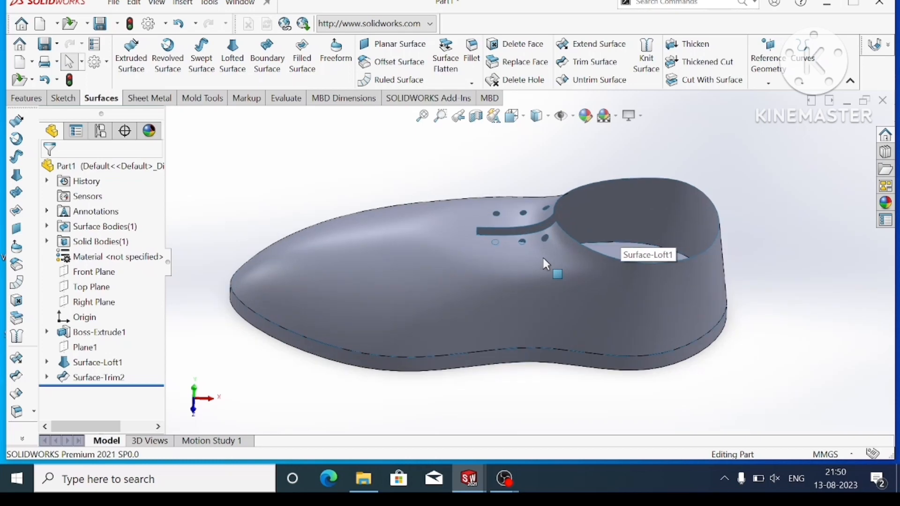
scroll(543, 258, "up", 1)
- Apply the checkered texture appearance to the whole part, checking the scene and decal libraries before confirming
left_click(584, 116)
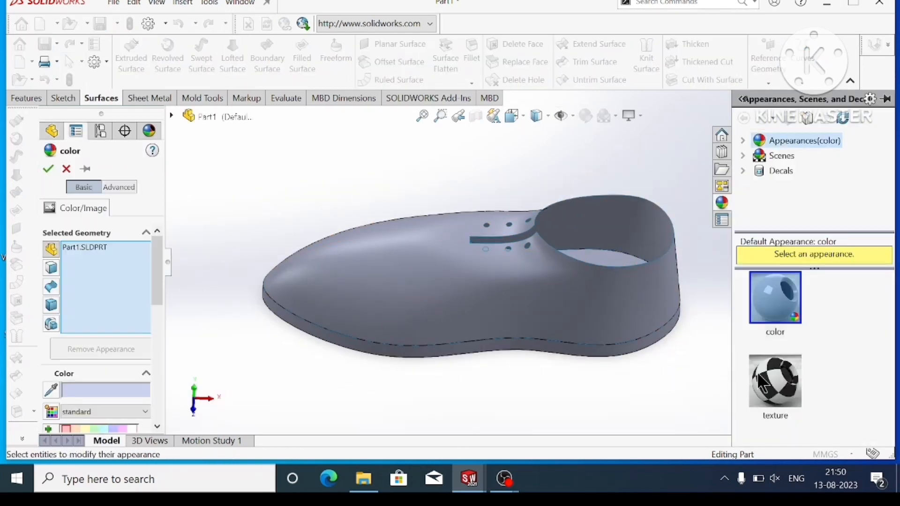
left_click(779, 389)
left_click(781, 155)
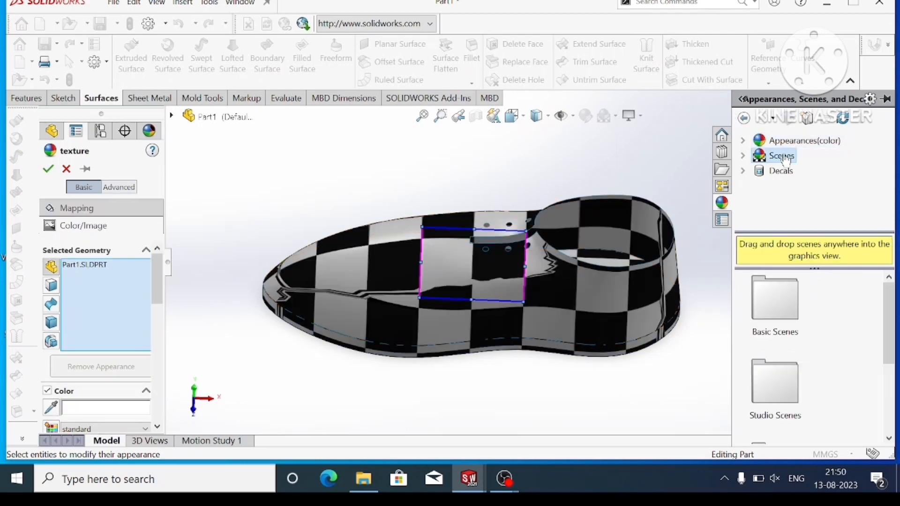
scroll(793, 345, "down", 3)
left_click(773, 171)
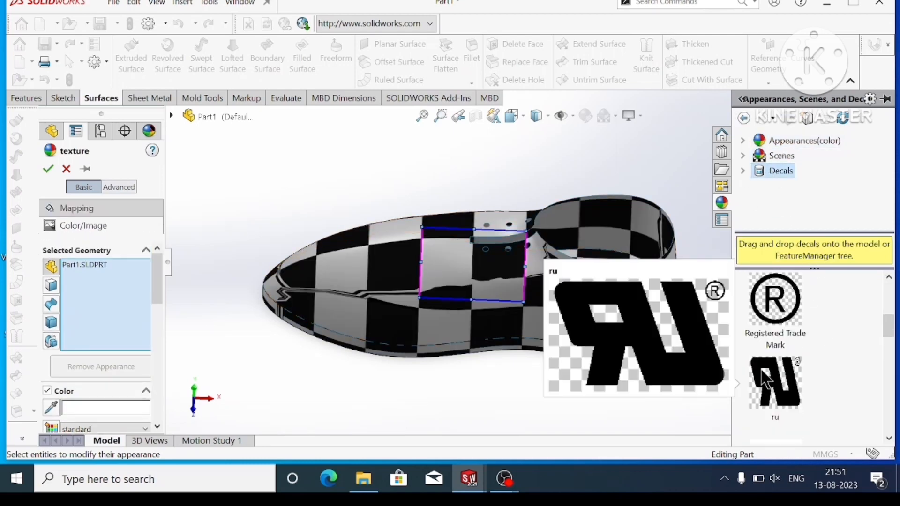
left_click(48, 169)
- Review the part's texture appearance settings, including its image file and display state options, without changing them
mouse_move(545, 276)
middle_mouse_down()
mouse_move(477, 353)
mouse_move(553, 345)
mouse_move(541, 270)
middle_mouse_up()
left_click(584, 115)
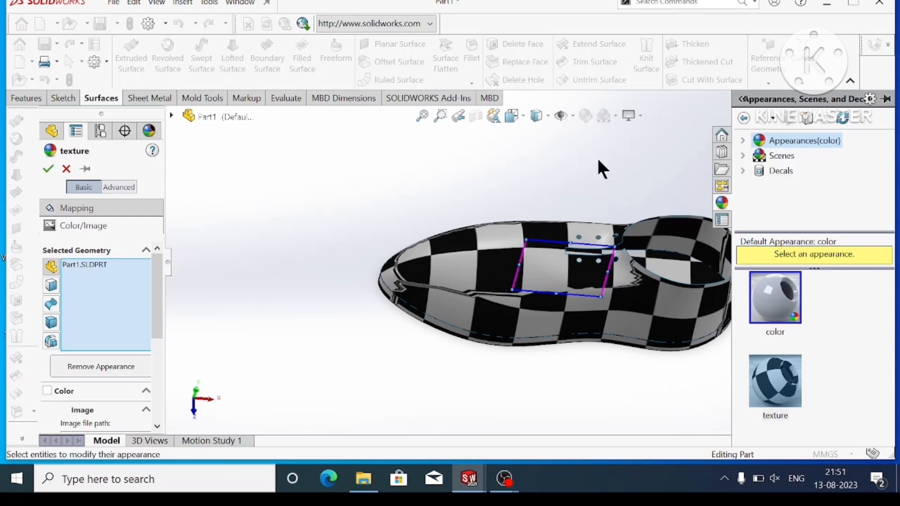
left_click(772, 120)
left_click(849, 136)
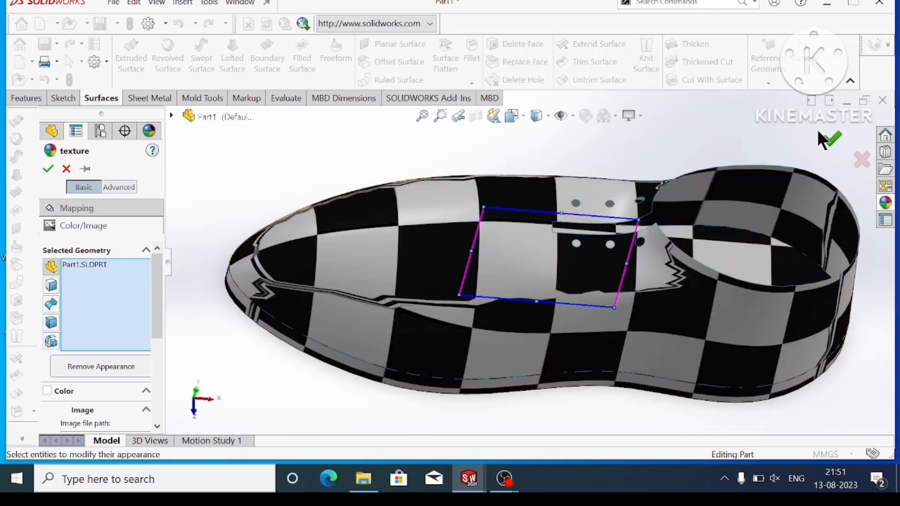
left_click(823, 134)
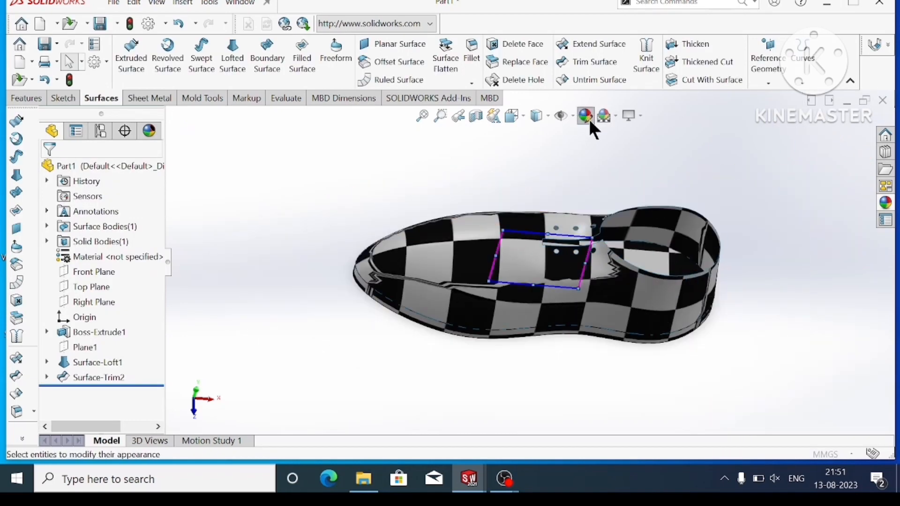
left_click(585, 115)
scroll(143, 371, "down", 3)
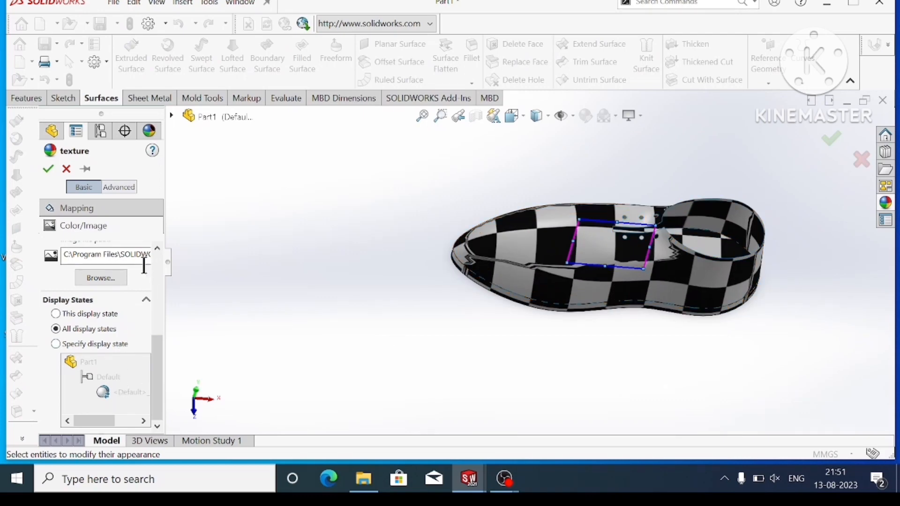
mouse_move(161, 409)
left_mouse_down()
mouse_move(165, 363)
mouse_move(164, 411)
left_mouse_up()
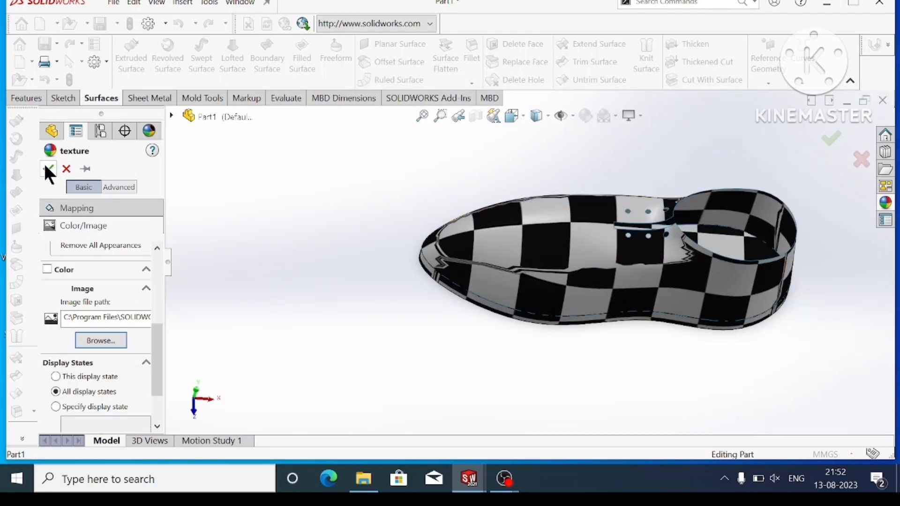
left_click(48, 169)
left_click(885, 202)
left_click_drag(775, 294, 548, 270)
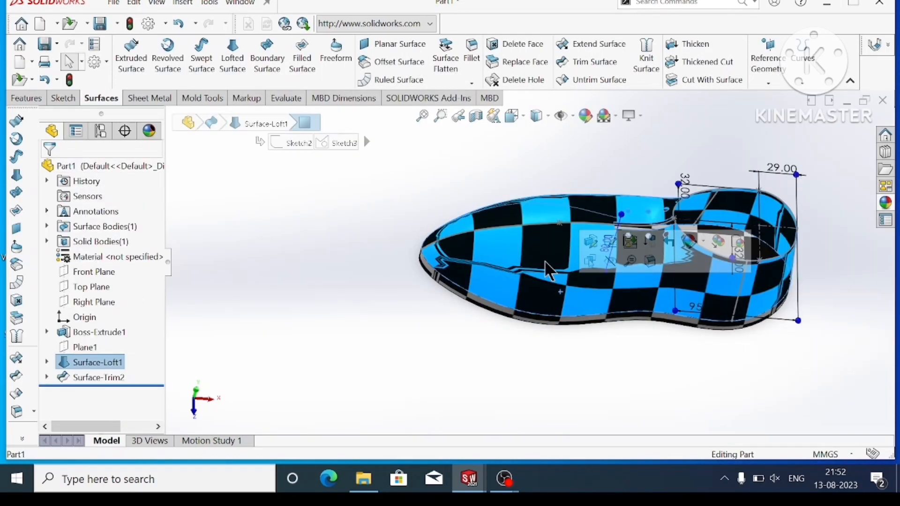
scroll(694, 230, "down", 3)
scroll(703, 229, "up", 1)
left_click(883, 203)
left_click(781, 157)
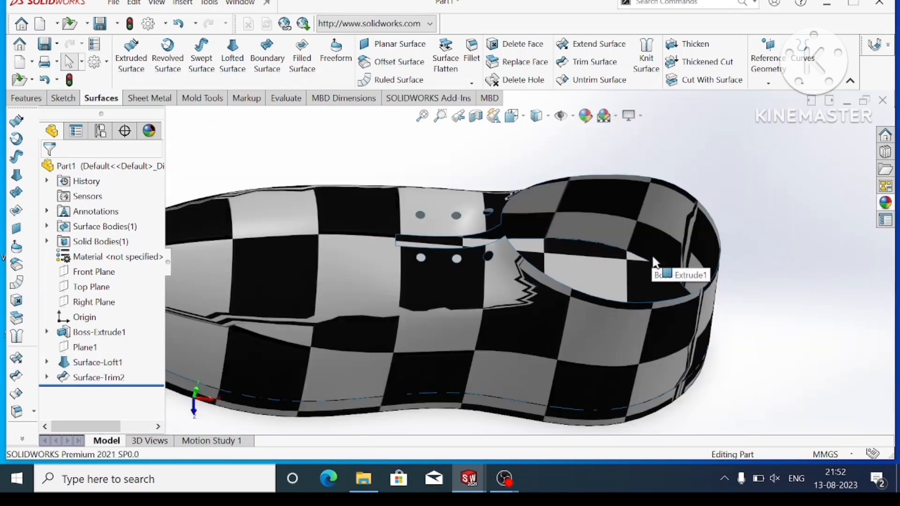
middle_click_drag(662, 275, 726, 255)
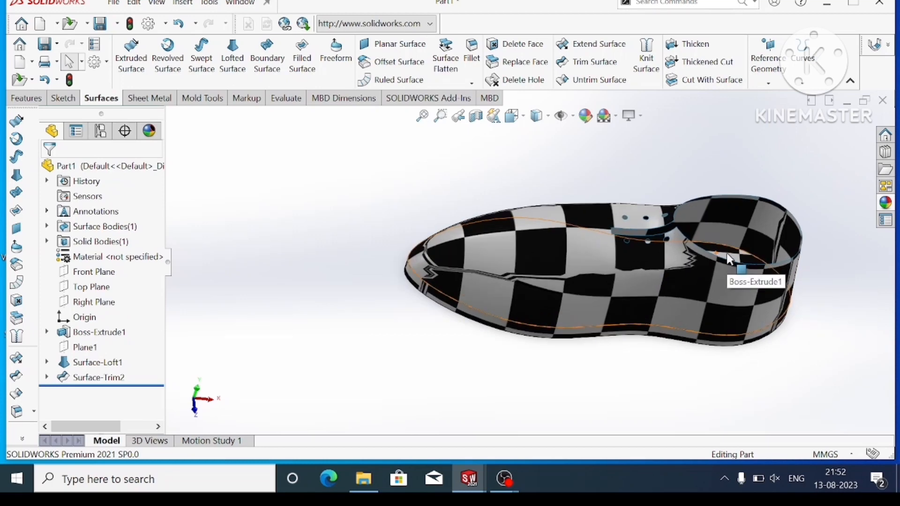
right_click(549, 280)
left_click(477, 277)
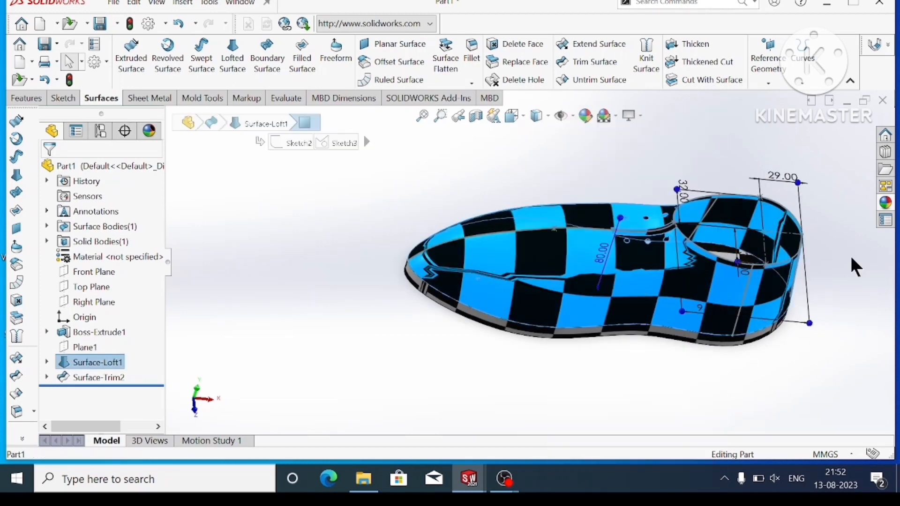
- Browse the decal library and the presentation scenes for options to use with the shoe, and clear the surface selection
left_click(883, 204)
scroll(783, 420, "down", 3)
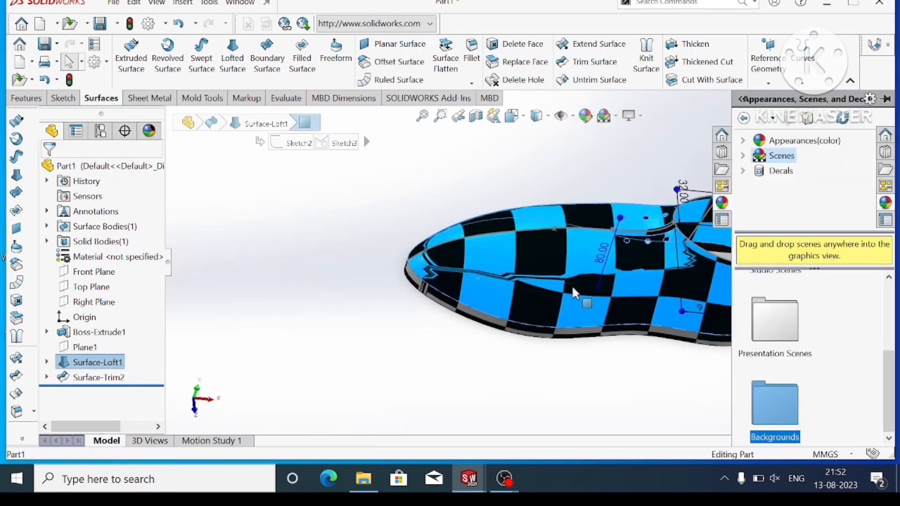
left_click(884, 203)
left_click(777, 172)
scroll(792, 370, "down", 5)
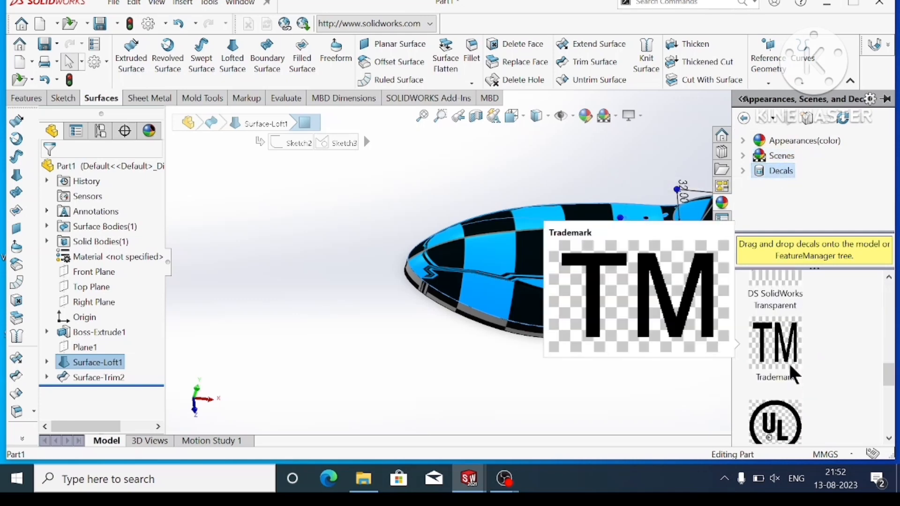
left_click(776, 156)
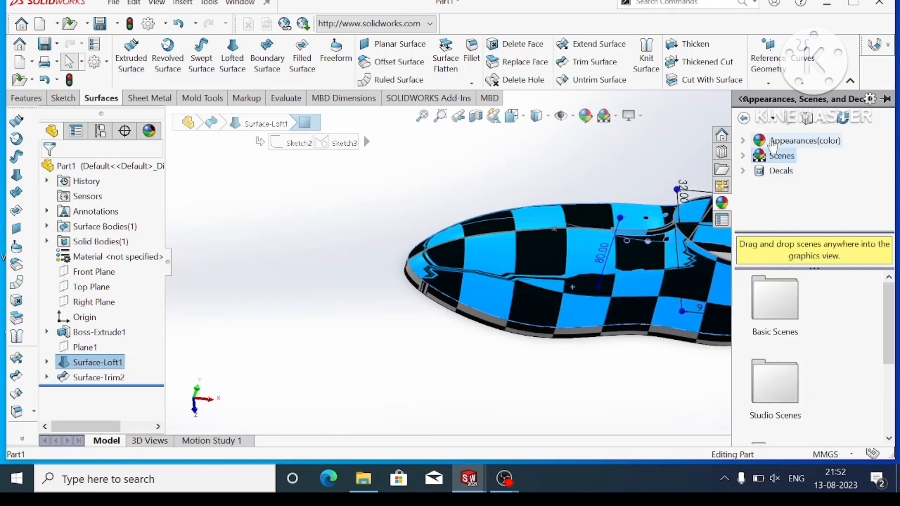
left_click(740, 99)
double_click(629, 312)
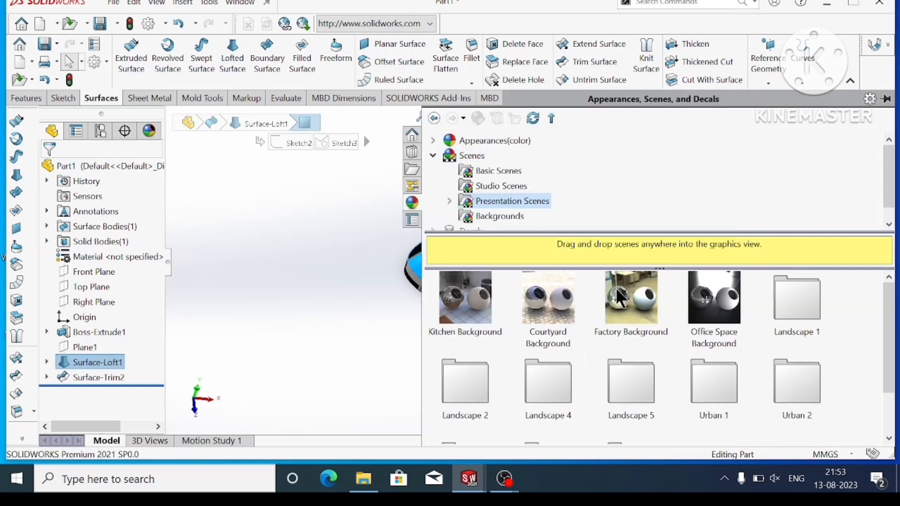
left_click(707, 316)
left_click(307, 324)
left_click(471, 240)
key("Escape")
scroll(712, 242, "down", 4)
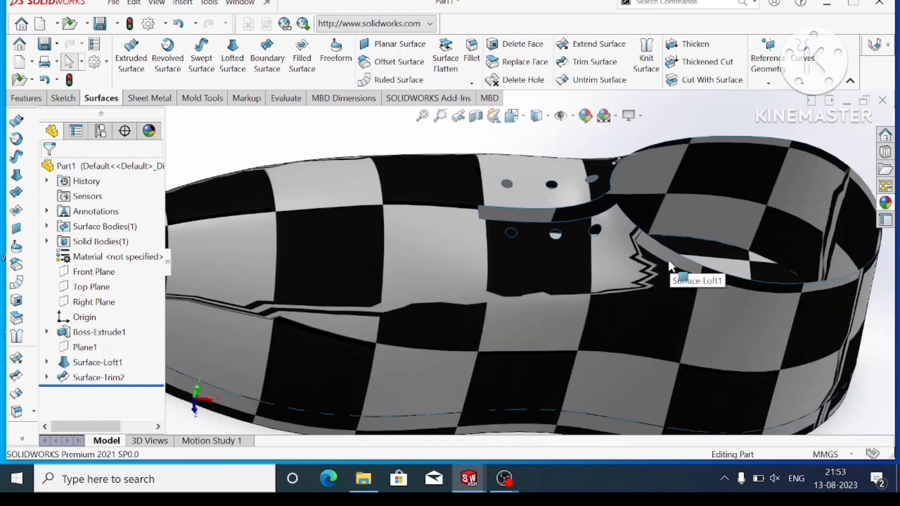
scroll(656, 281, "up", 5)
middle_click_drag(639, 298, 445, 262)
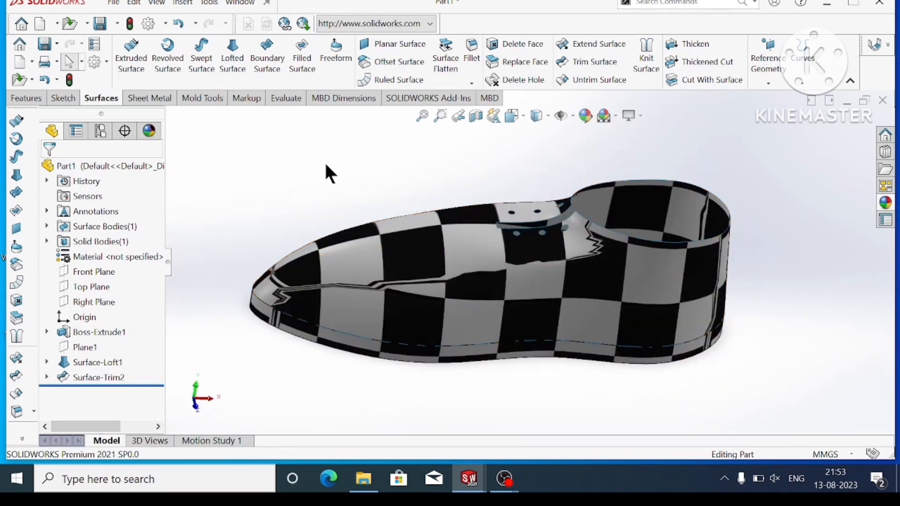
- Enable color on the whole part's texture appearance and tint the checkers olive green, with red 89 and green 176
left_click(585, 115)
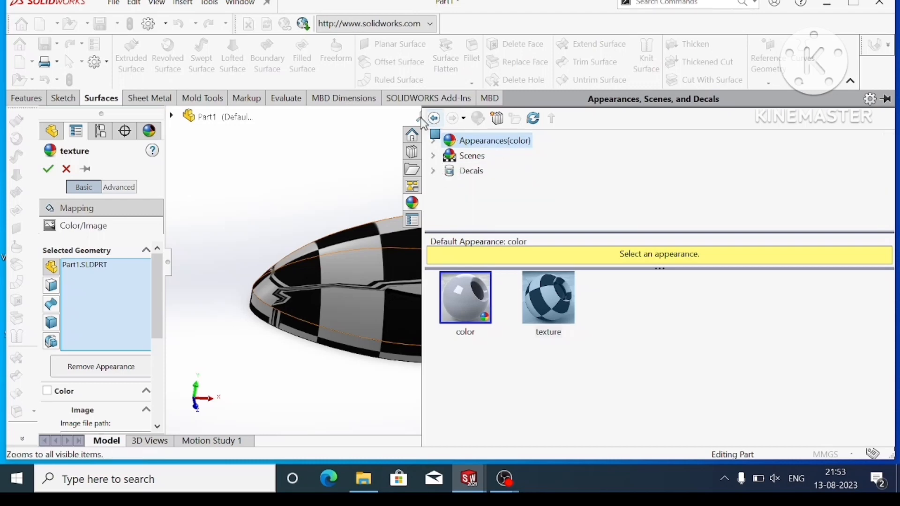
left_click_drag(424, 136, 789, 153)
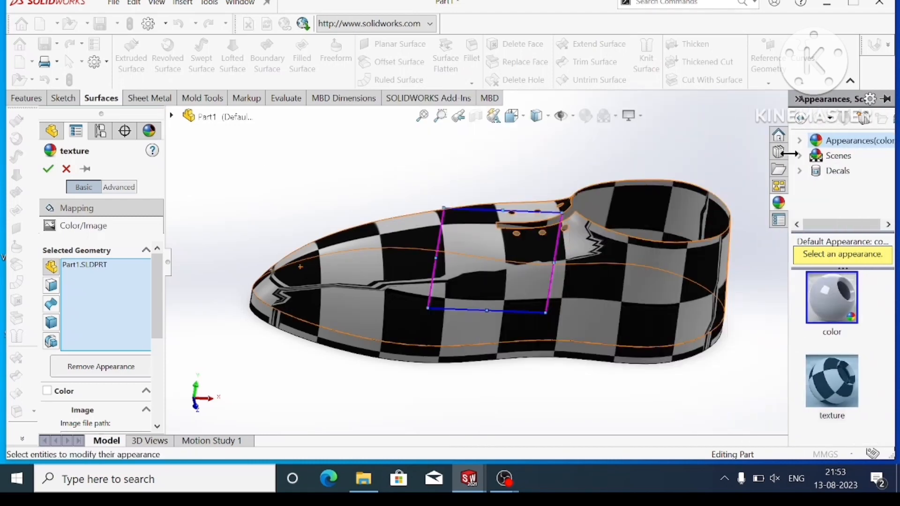
left_click_drag(159, 310, 174, 400)
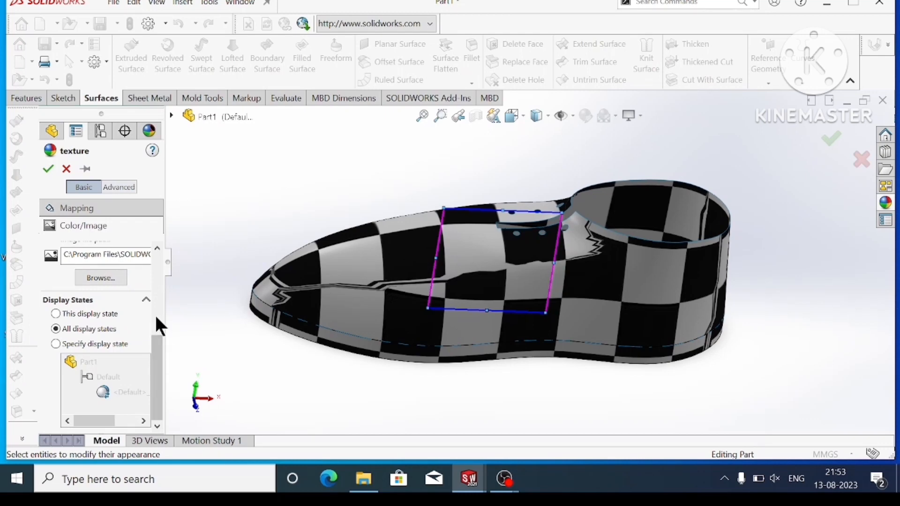
scroll(112, 264, "up", 5)
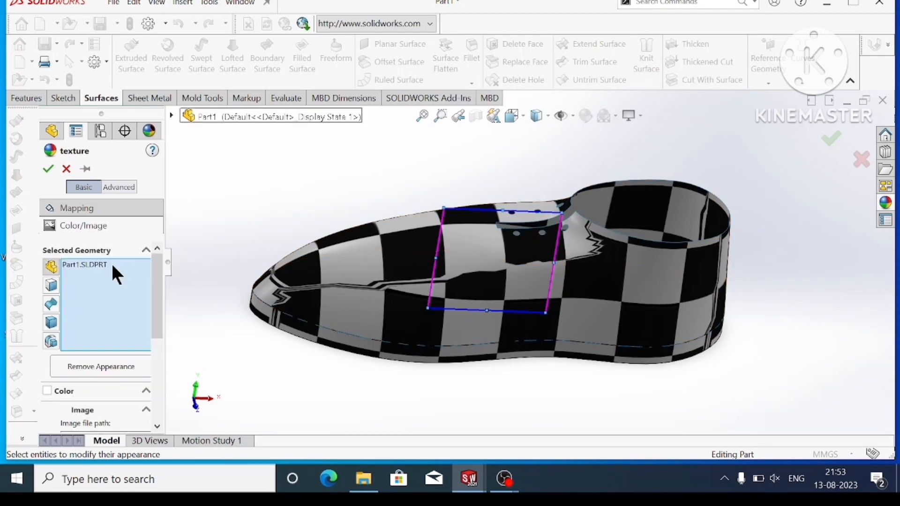
left_click(46, 390)
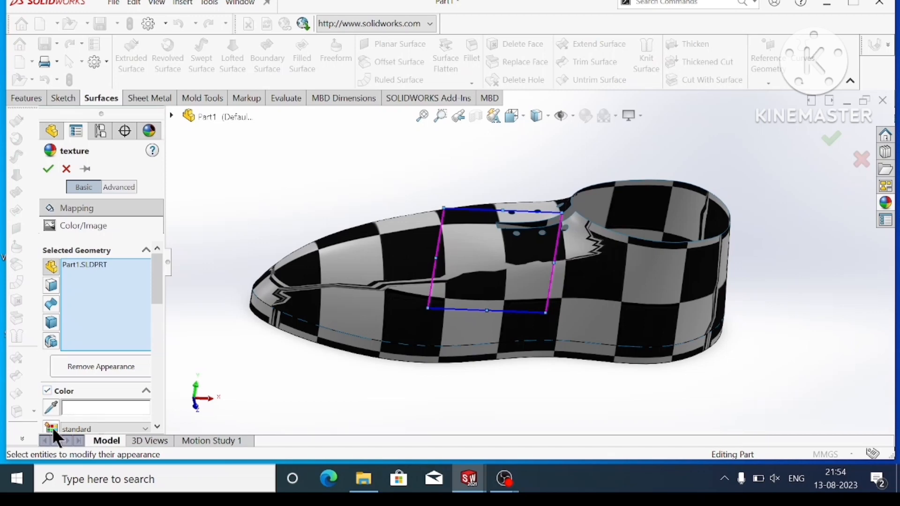
left_click(52, 426)
left_click(662, 35)
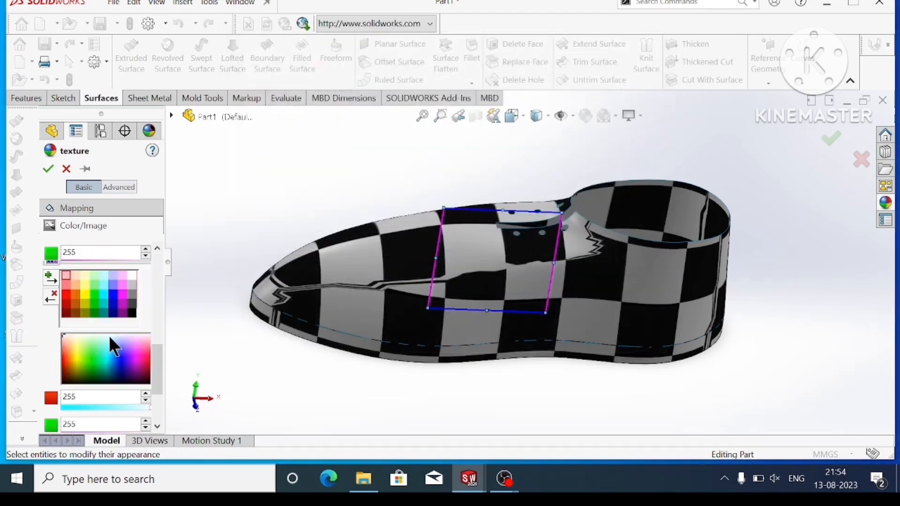
scroll(114, 337, "down", 4)
left_click(85, 366)
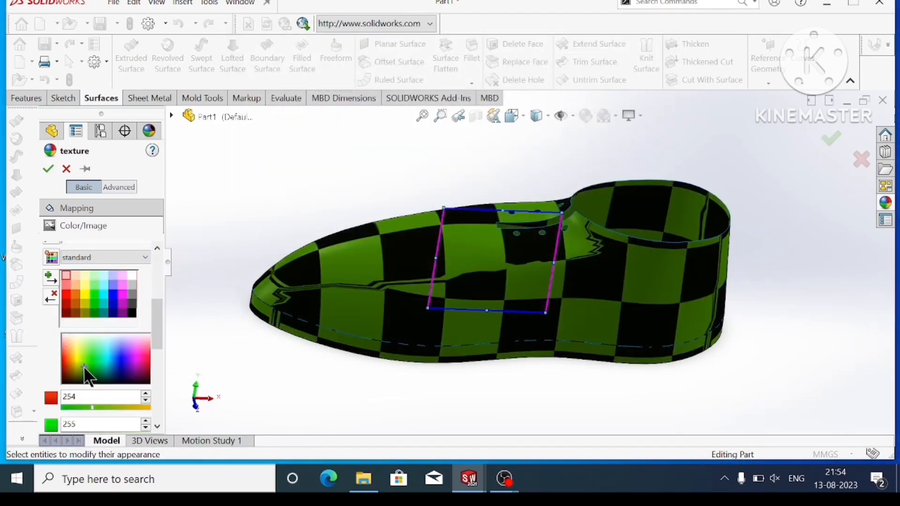
middle_click_drag(528, 281, 552, 287)
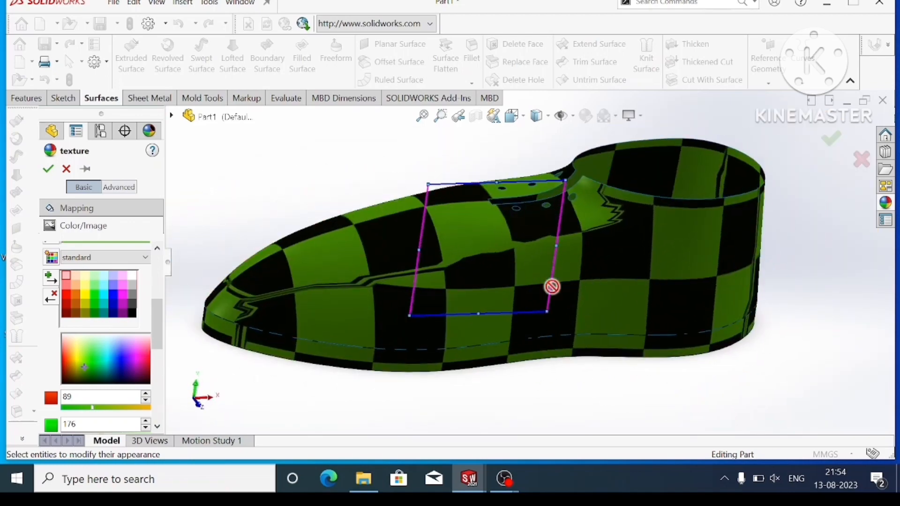
scroll(580, 247, "down", 1)
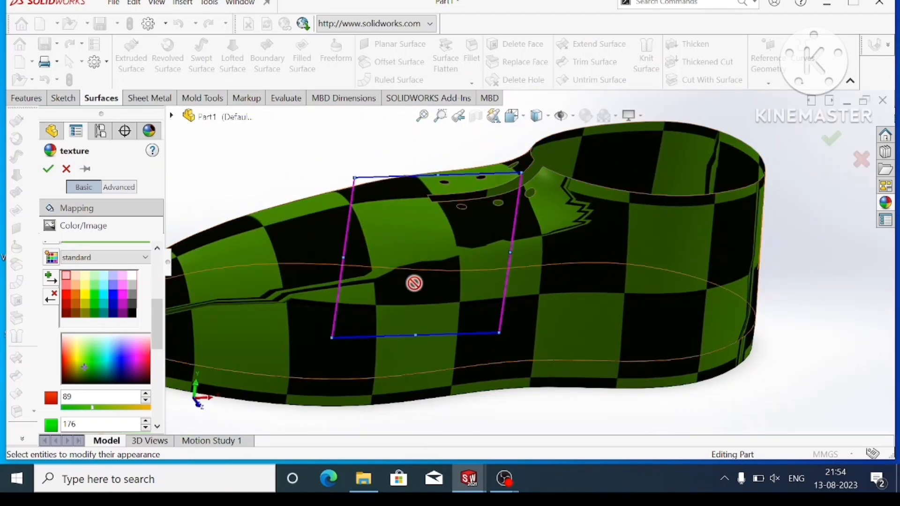
scroll(414, 283, "up", 3)
middle_click_drag(414, 283, 377, 349)
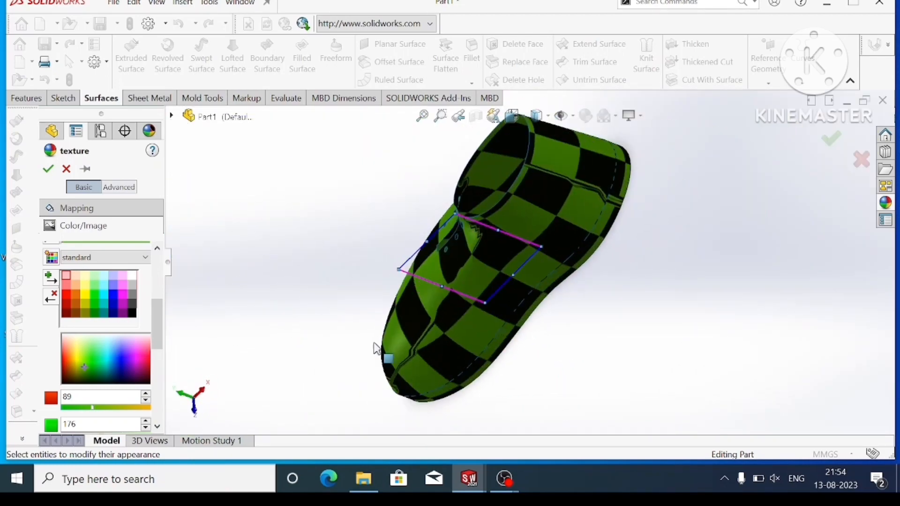
- Try a dark blue swatch on the checkered texture, followed by a different hue from the color spectrum
left_click(112, 306)
scroll(421, 236, "down", 4)
middle_click_drag(498, 267, 514, 293)
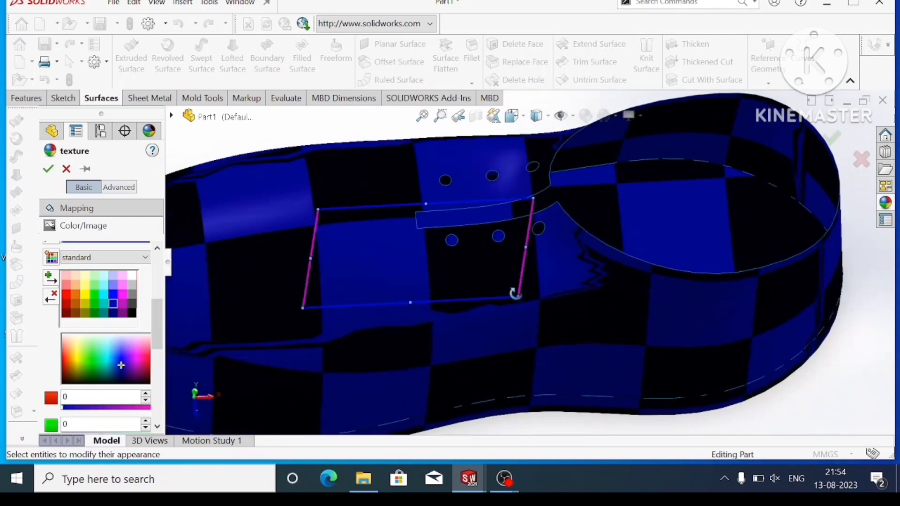
scroll(527, 265, "up", 3)
left_click_drag(108, 367, 82, 367)
middle_click_drag(421, 304, 439, 276)
- Try a reddish hue from the spectrum, switch the texture to the magenta swatch, and confirm the appearance
left_click(147, 365)
middle_click_drag(324, 262, 435, 195)
left_click(126, 296)
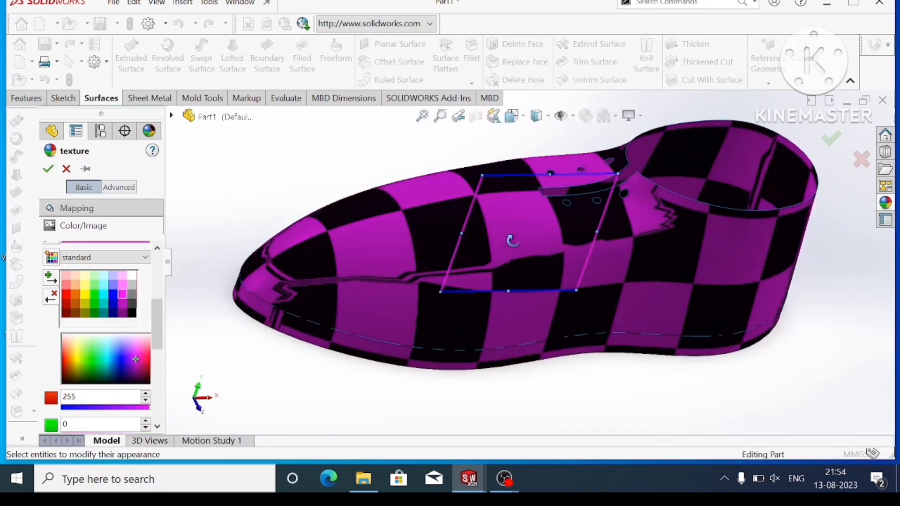
middle_click_drag(510, 239, 506, 243)
left_click(830, 138)
middle_click_drag(618, 223, 586, 329)
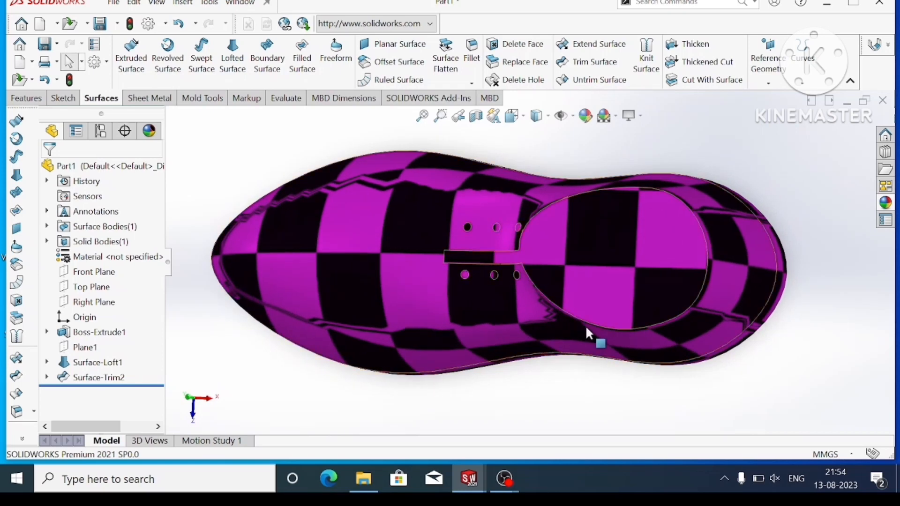
- Edit the part's texture appearance again, set its color to bright green with red 38 and green 255, and confirm
left_click(586, 115)
scroll(89, 408, "down", 5)
left_click(90, 358)
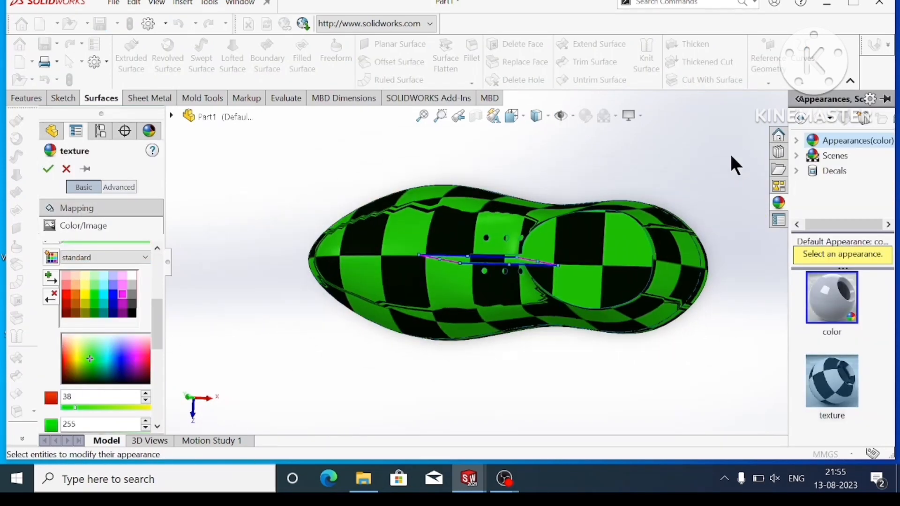
left_click(48, 169)
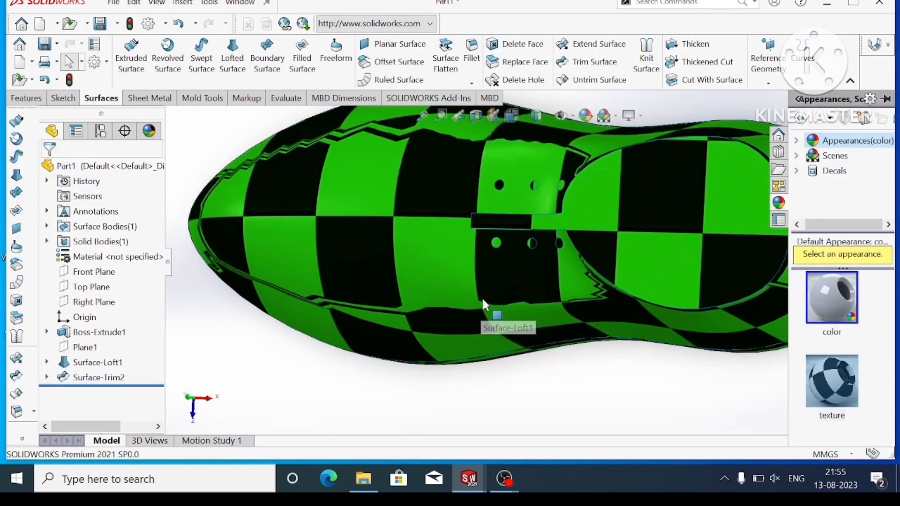
middle_click_drag(488, 311, 513, 290)
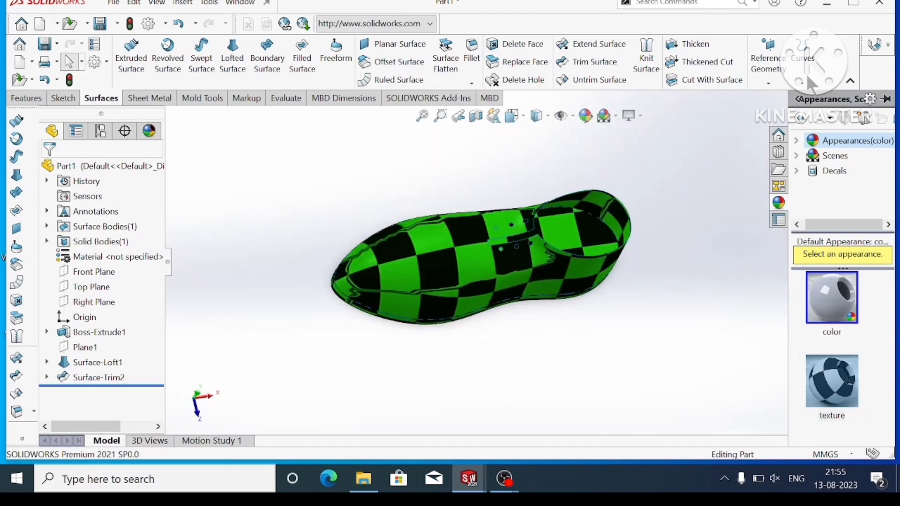
left_click(827, 4)
mouse_move(508, 489)
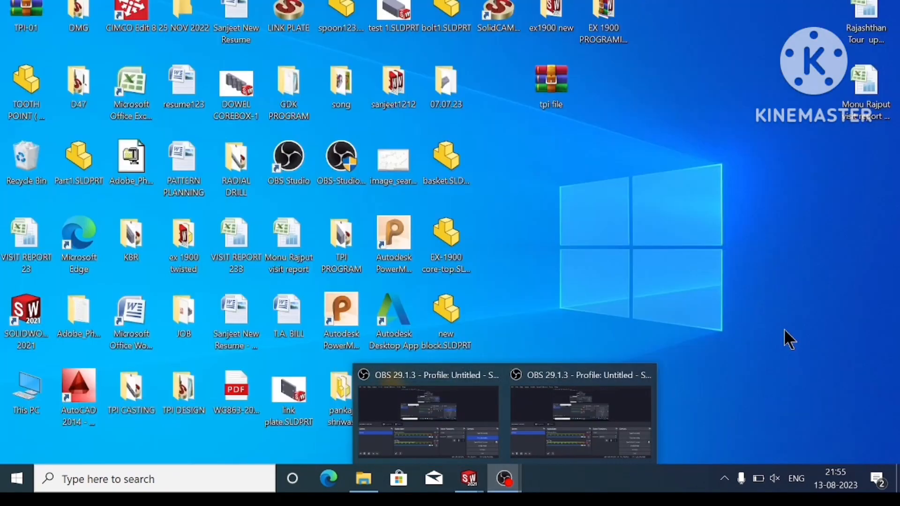